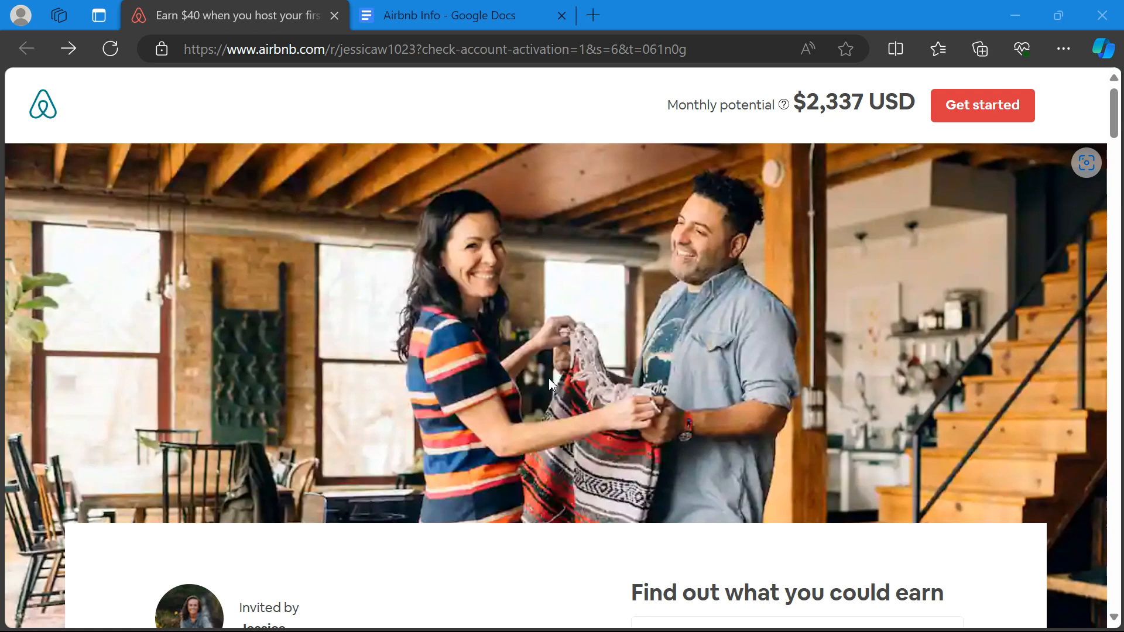
Review the Airbnb host invitation page, including the $40 first-reservation bonus terms and the earnings estimator
{"action": "scroll", "coordinate": [549, 378], "scroll_direction": "down", "scroll_amount": 10}
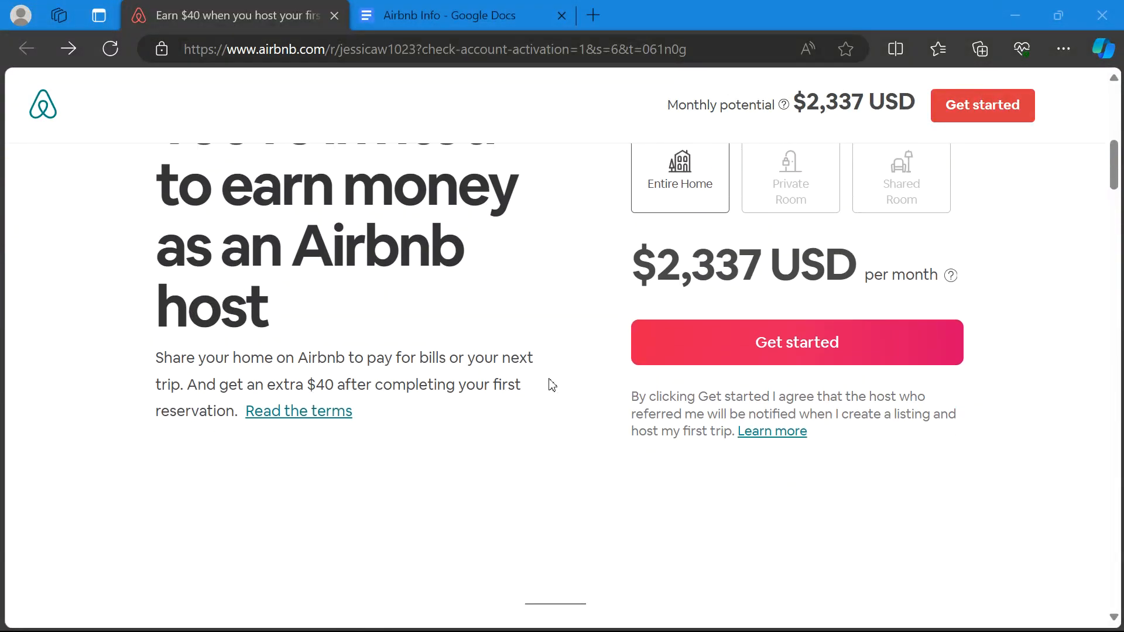
{"action": "scroll", "coordinate": [549, 384], "scroll_direction": "up", "scroll_amount": 5}
{"action": "scroll", "coordinate": [549, 385], "scroll_direction": "down", "scroll_amount": 3}
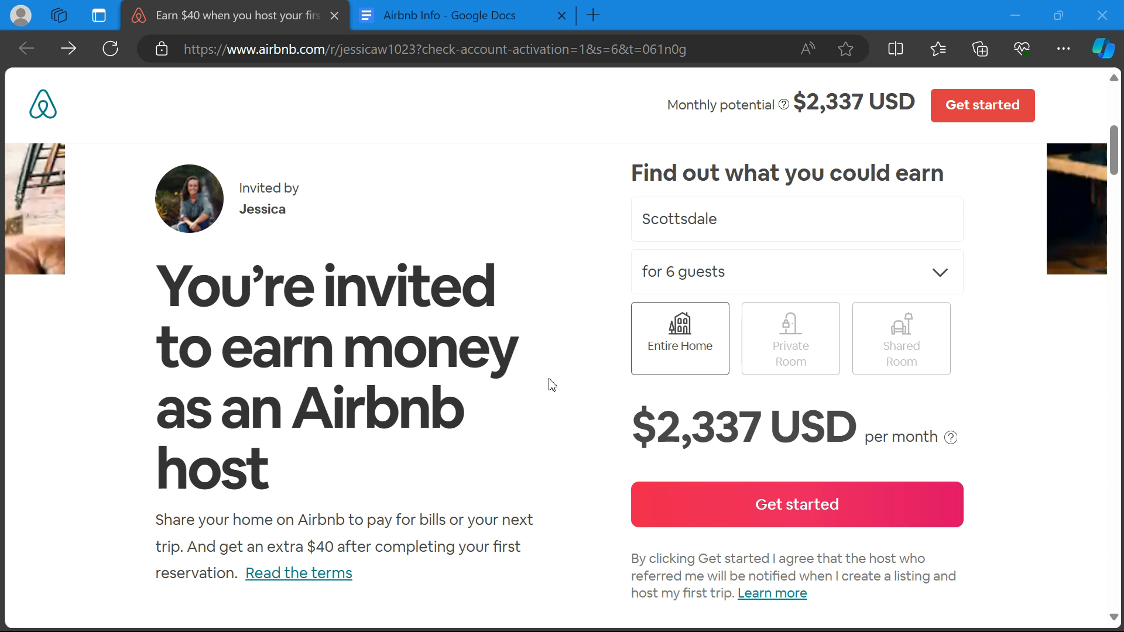
{"action": "scroll", "coordinate": [550, 384], "scroll_direction": "down", "scroll_amount": 4}
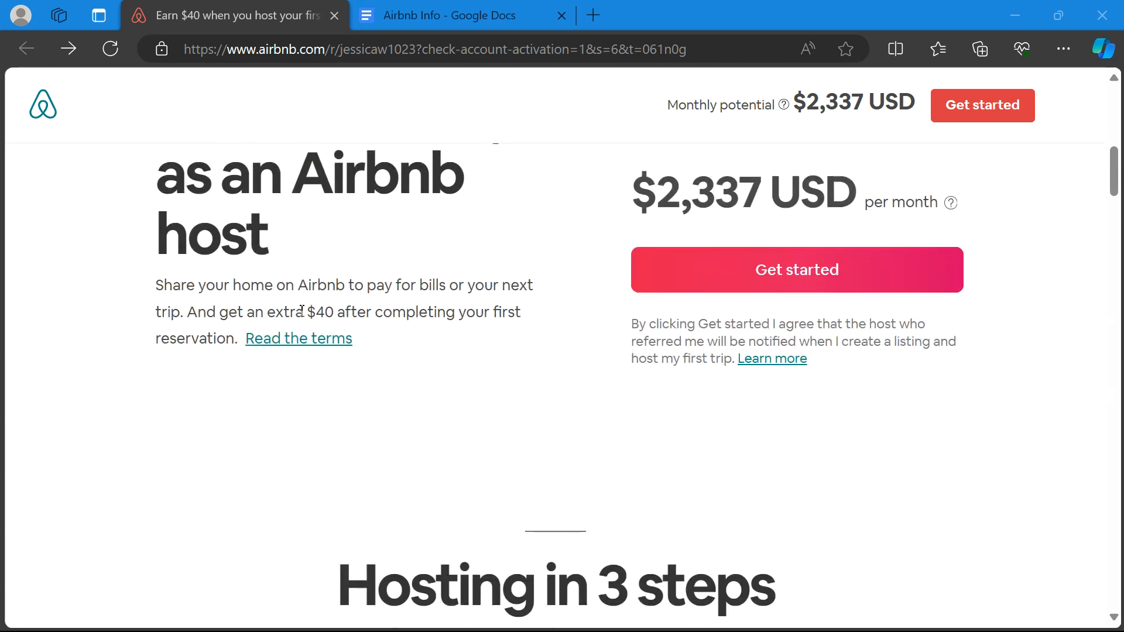
{"action": "left_click_drag", "start_coordinate": [198, 313], "coordinate": [492, 356]}
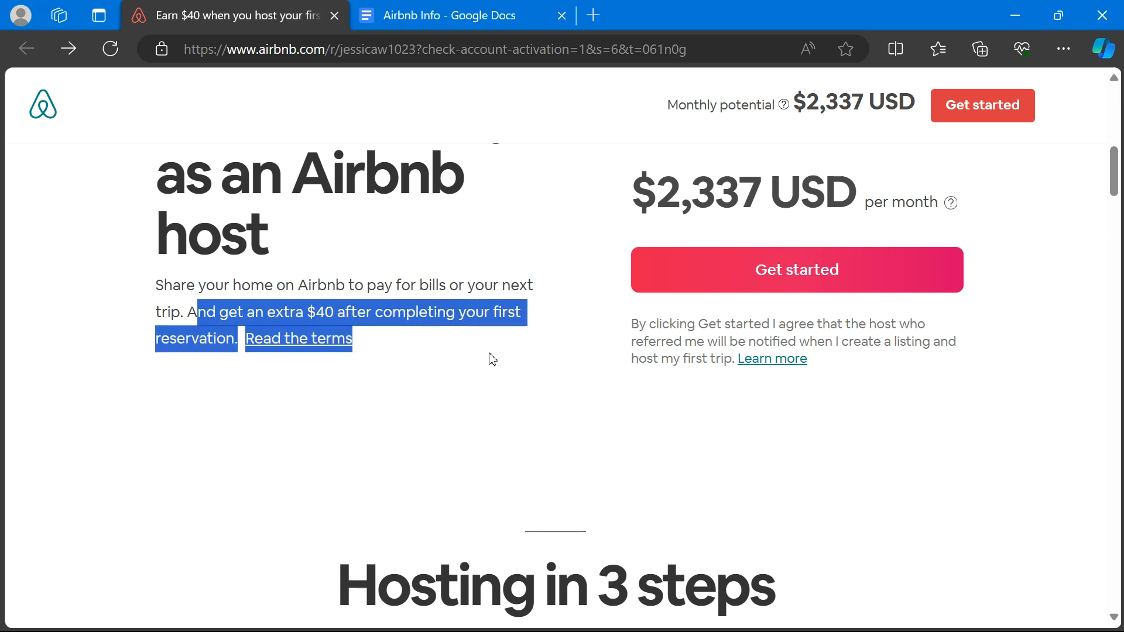
{"action": "left_click", "coordinate": [332, 314]}
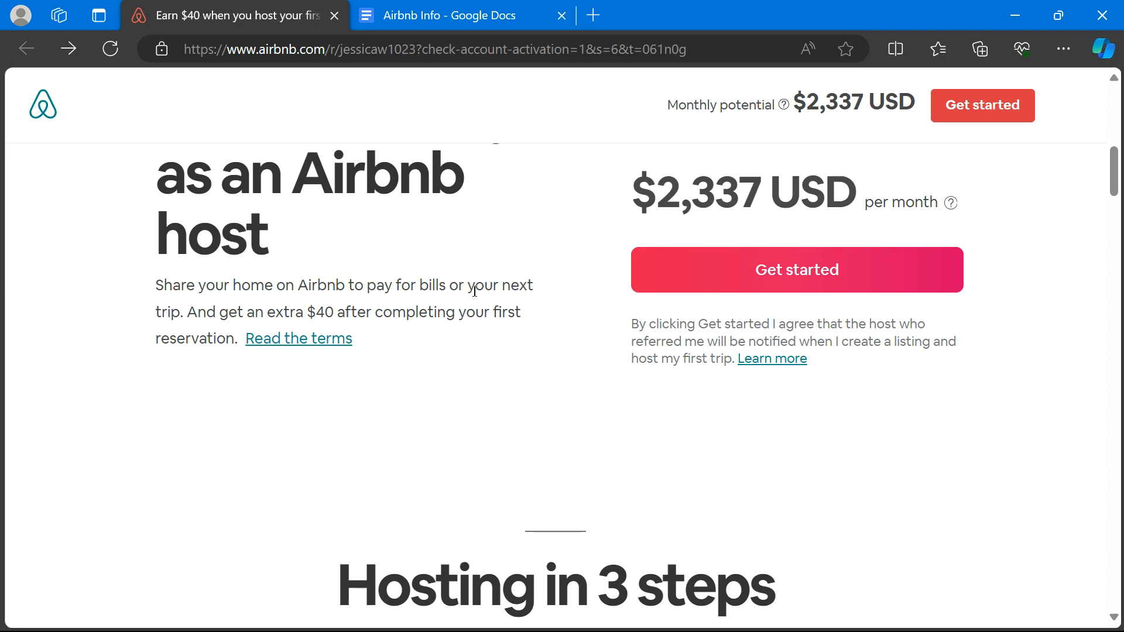
{"action": "scroll", "coordinate": [472, 291], "scroll_direction": "up", "scroll_amount": 5}
{"action": "scroll", "coordinate": [459, 299], "scroll_direction": "down", "scroll_amount": 2}
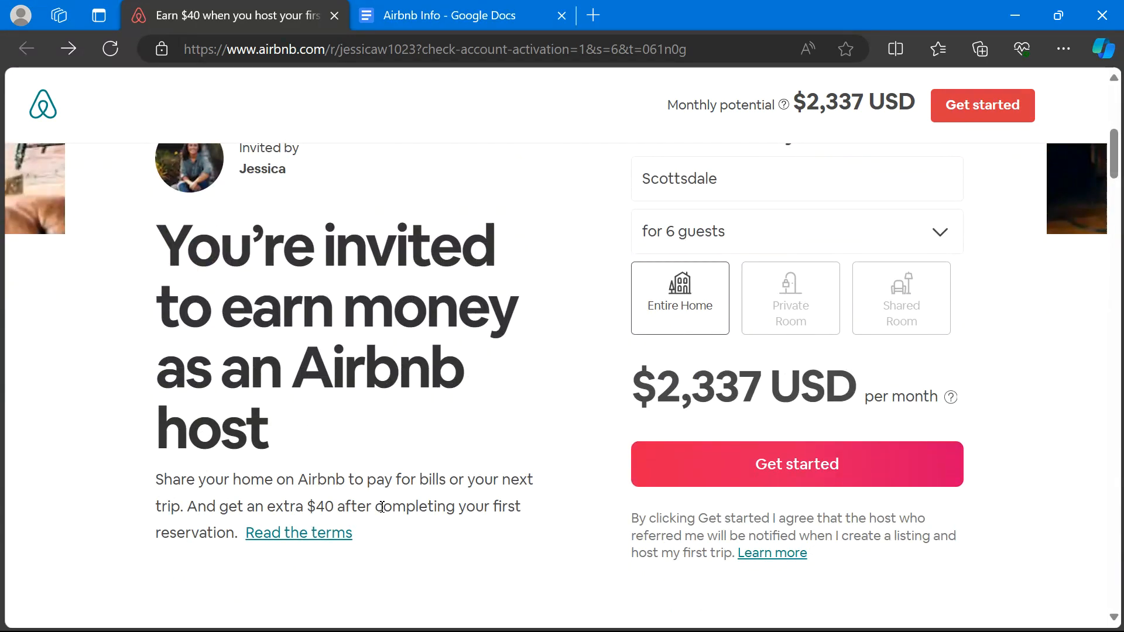
{"action": "scroll", "coordinate": [432, 434], "scroll_direction": "up", "scroll_amount": 5}
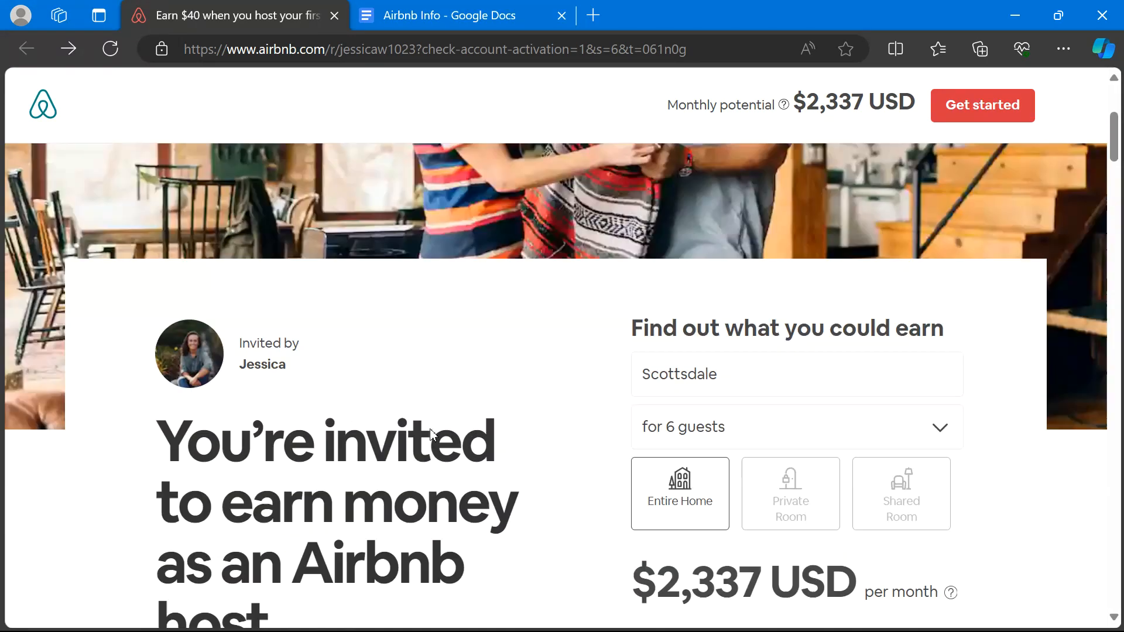
{"action": "scroll", "coordinate": [488, 337], "scroll_direction": "down", "scroll_amount": 5}
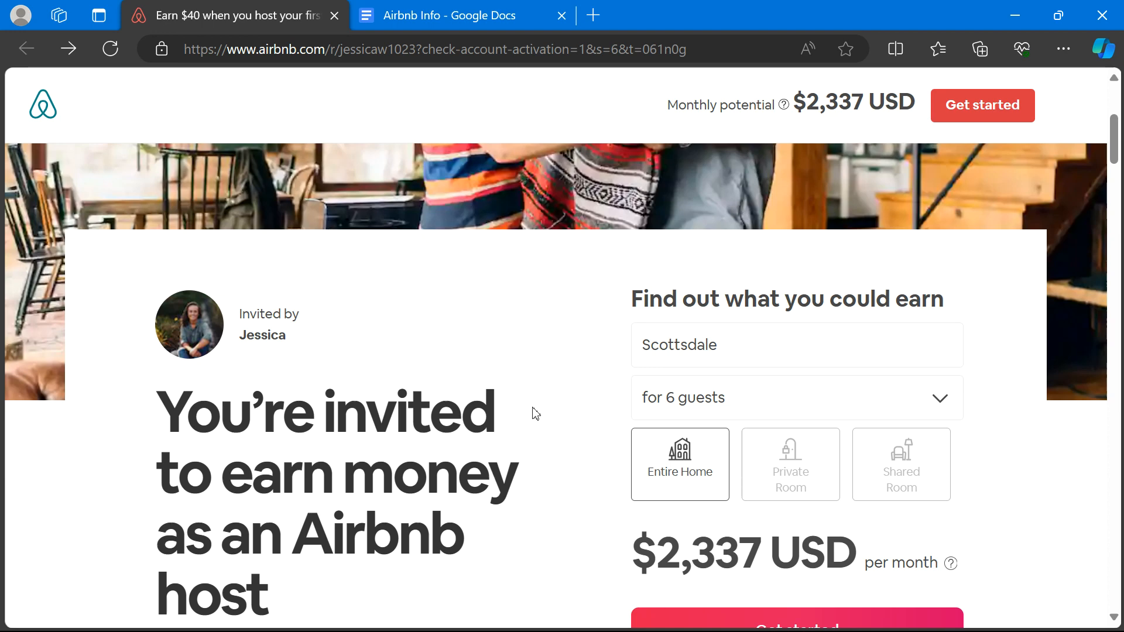
Switch to the Airbnb Unit Photos folder in File Explorer and look through the property photos
{"action": "left_click", "coordinate": [499, 617]}
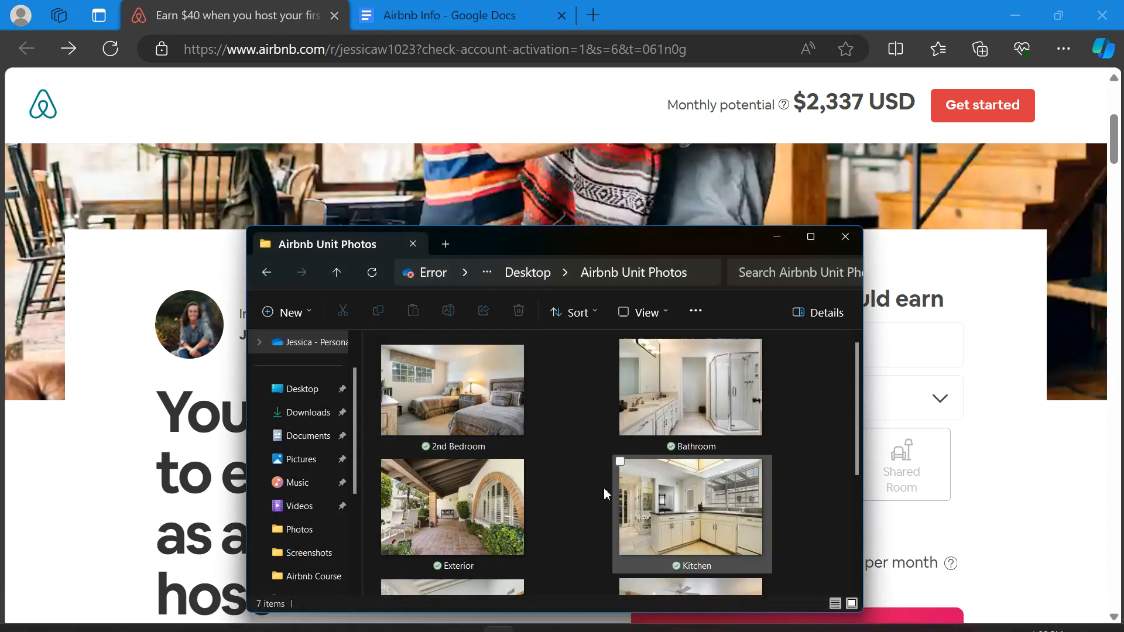
{"action": "scroll", "coordinate": [567, 469], "scroll_direction": "down", "scroll_amount": 3}
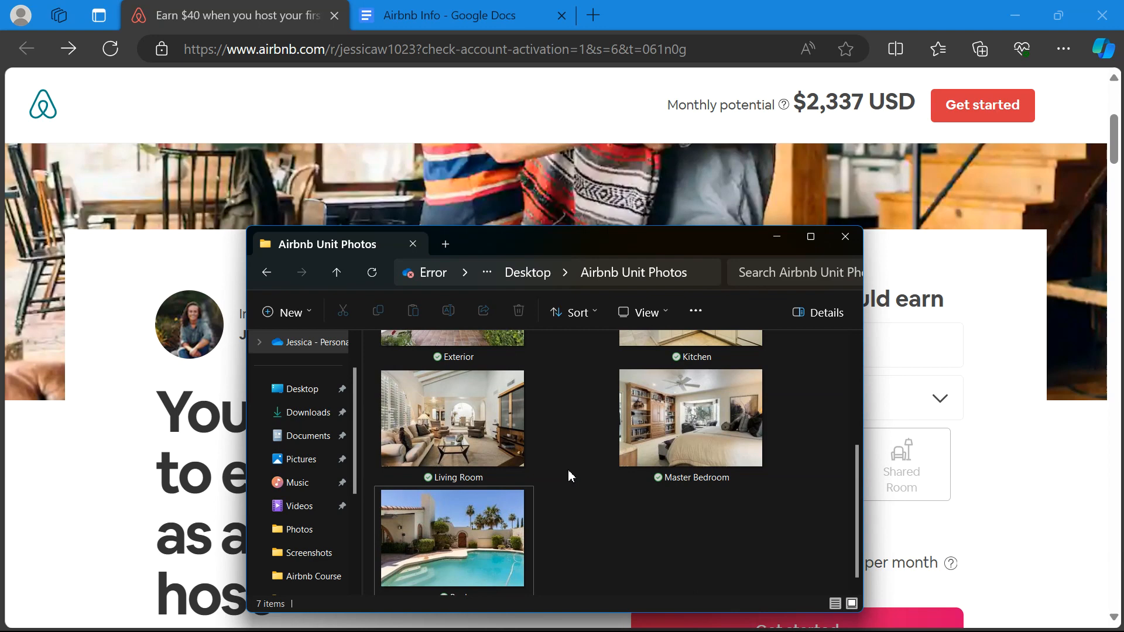
{"action": "scroll", "coordinate": [568, 471], "scroll_direction": "down", "scroll_amount": 1}
{"action": "scroll", "coordinate": [567, 471], "scroll_direction": "up", "scroll_amount": 4}
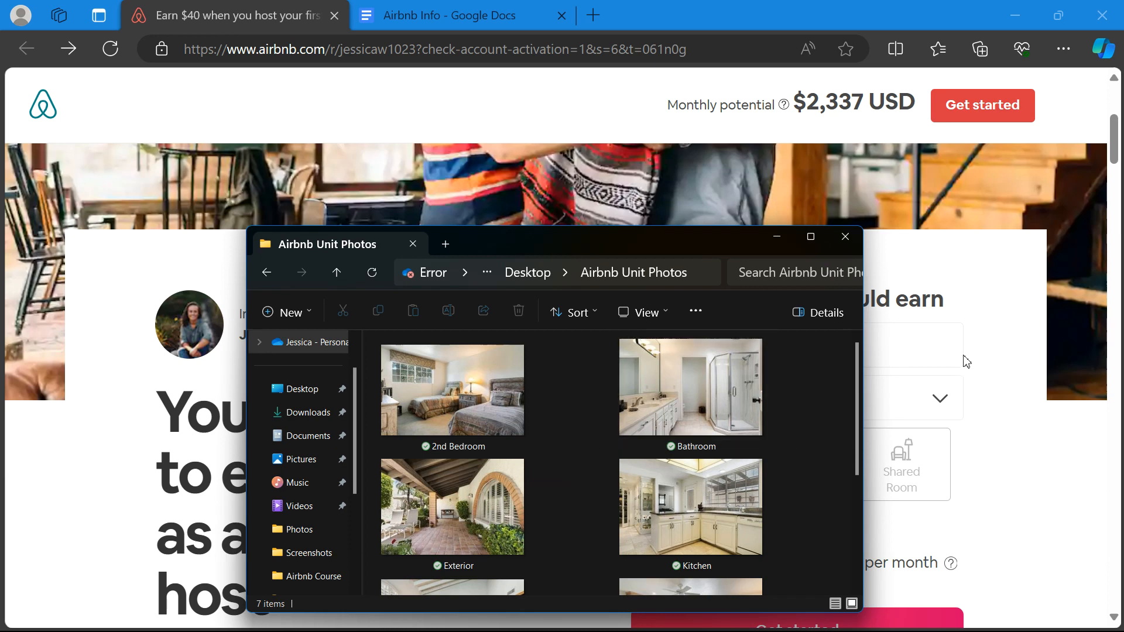
{"action": "left_click", "coordinate": [998, 335]}
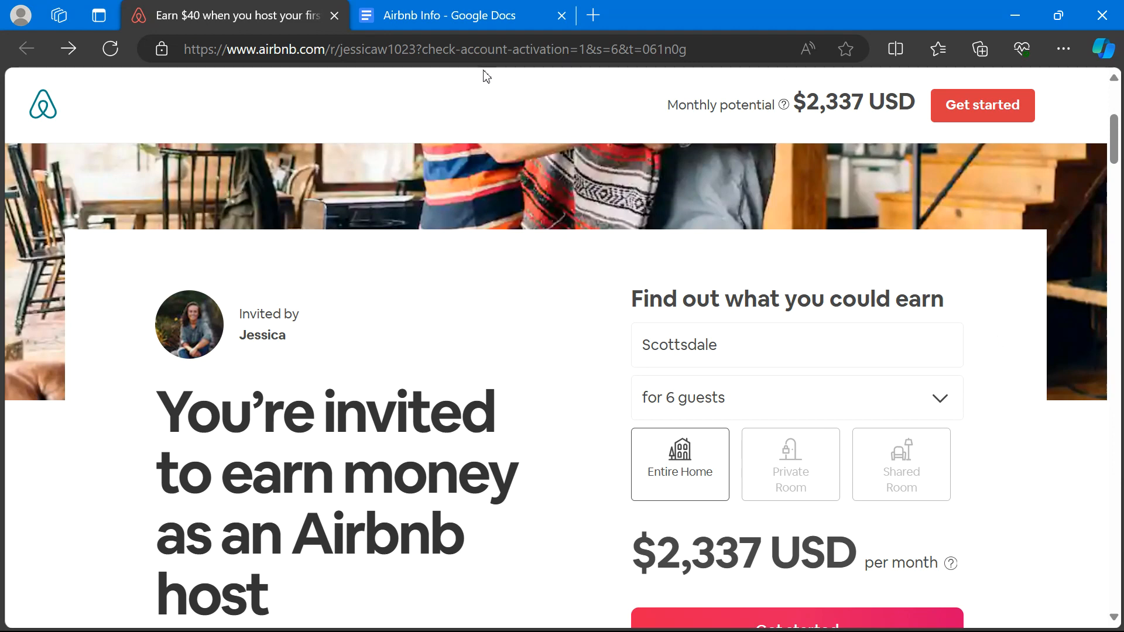
Switch to the Airbnb Info document in Google Docs and review the candidate listing titles
{"action": "left_click", "coordinate": [485, 25]}
{"action": "scroll", "coordinate": [522, 374], "scroll_direction": "down", "scroll_amount": 3}
{"action": "scroll", "coordinate": [522, 374], "scroll_direction": "up", "scroll_amount": 3}
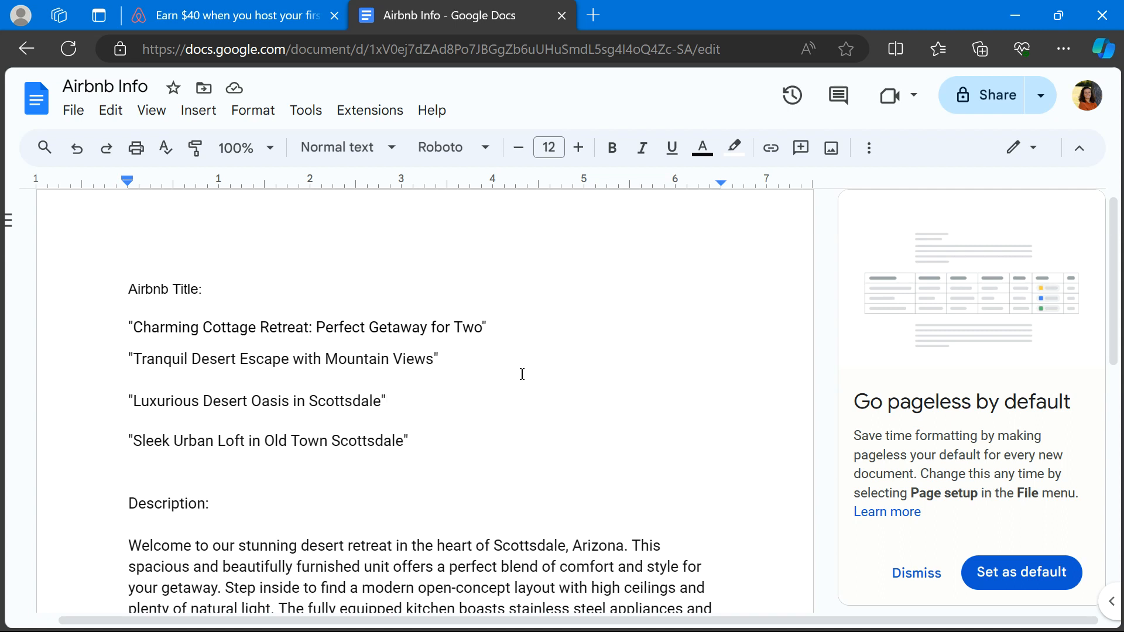
{"action": "left_click_drag", "start_coordinate": [427, 441], "coordinate": [129, 335]}
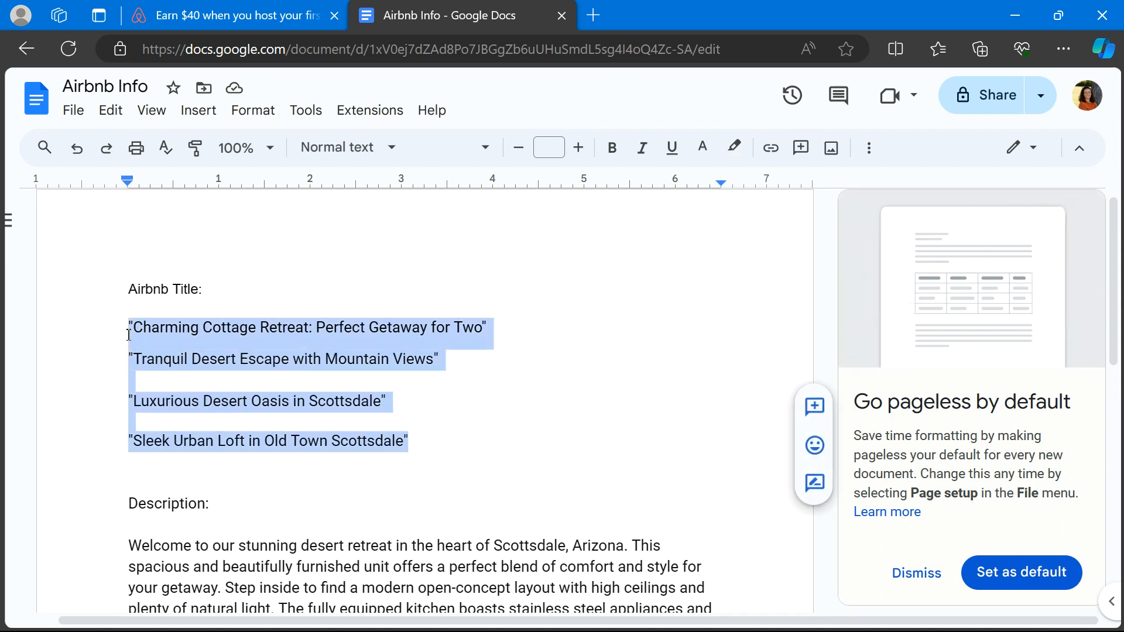
{"action": "left_click", "coordinate": [440, 370]}
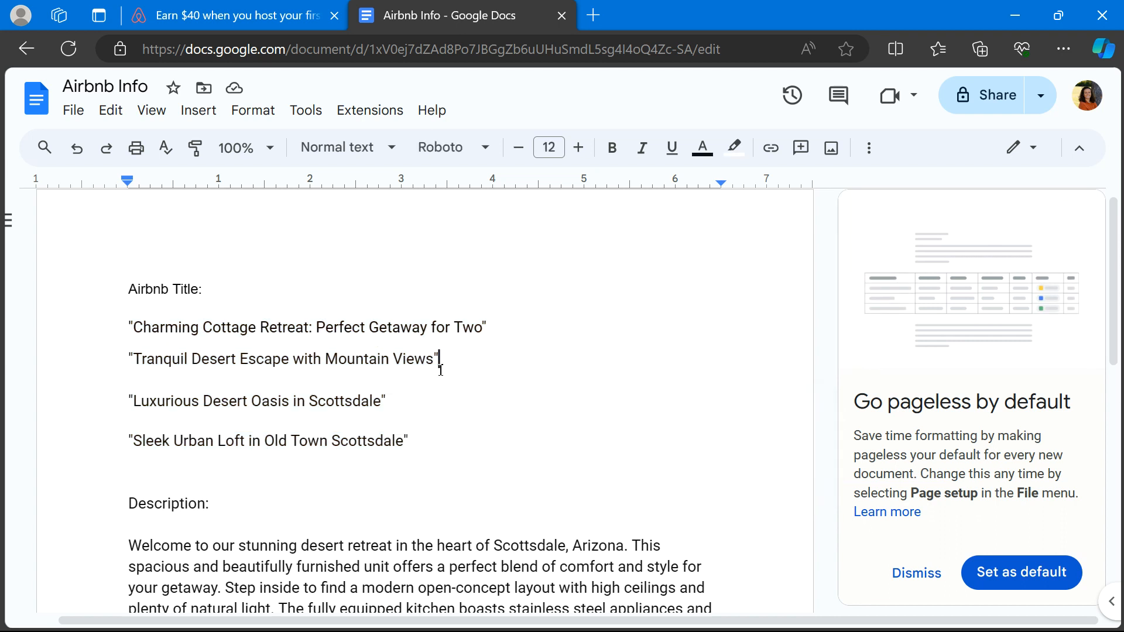
Read through the prepared property description below the listing titles in the Airbnb Info document
{"action": "scroll", "coordinate": [441, 370], "scroll_direction": "down", "scroll_amount": 3}
{"action": "left_click_drag", "start_coordinate": [590, 512], "coordinate": [128, 347]}
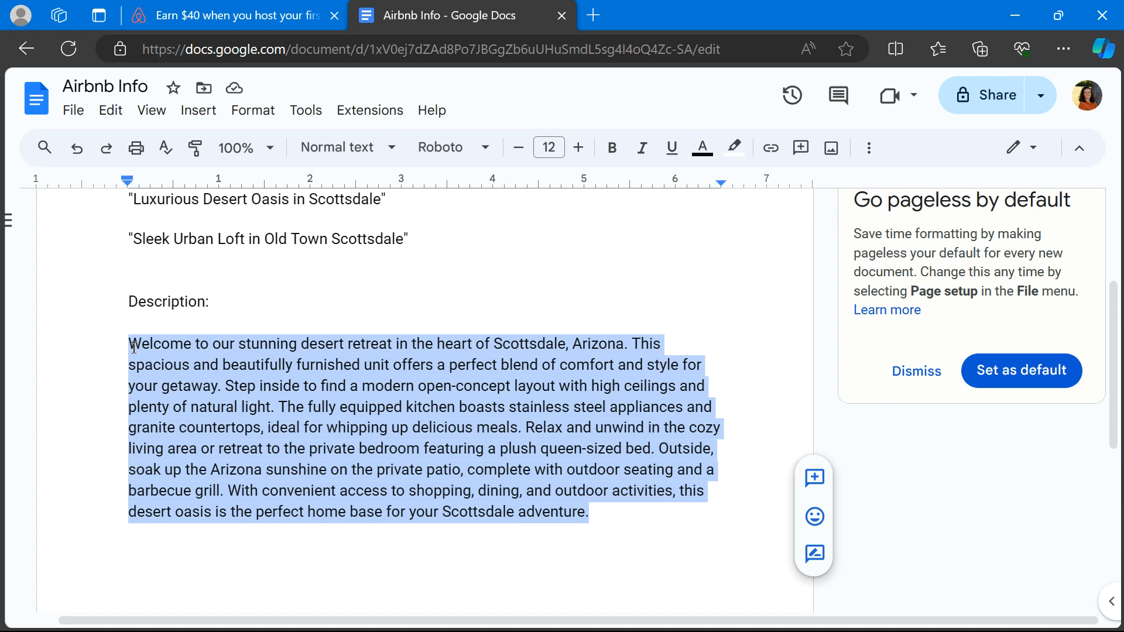
{"action": "left_click", "coordinate": [323, 364]}
{"action": "scroll", "coordinate": [560, 437], "scroll_direction": "up", "scroll_amount": 1}
{"action": "scroll", "coordinate": [560, 438], "scroll_direction": "down", "scroll_amount": 1}
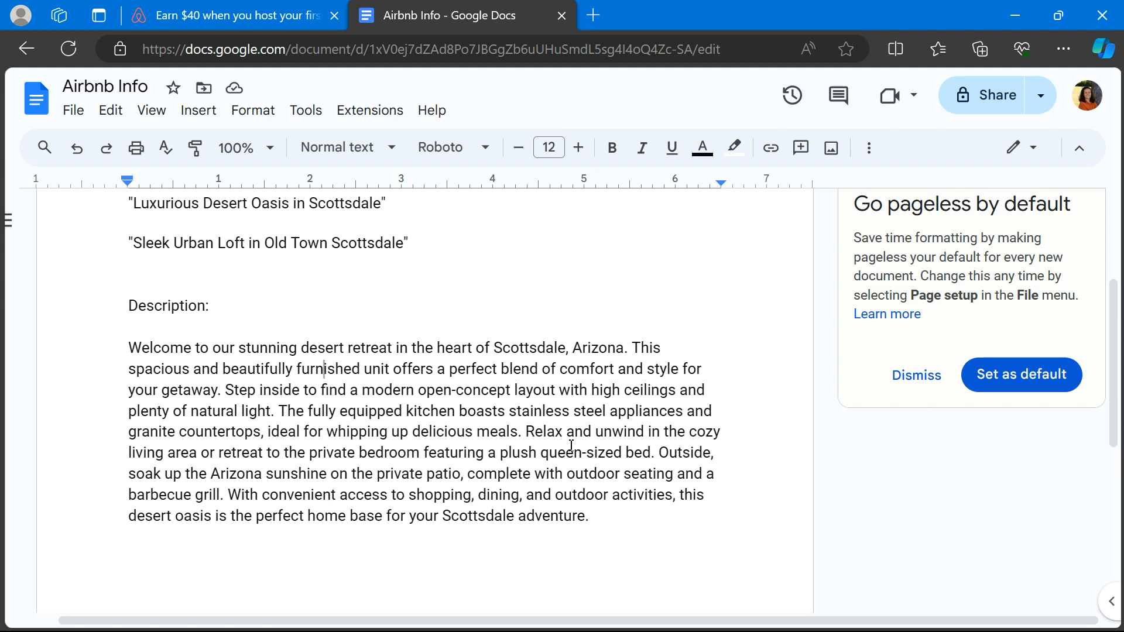
{"action": "left_click_drag", "start_coordinate": [602, 517], "coordinate": [130, 364]}
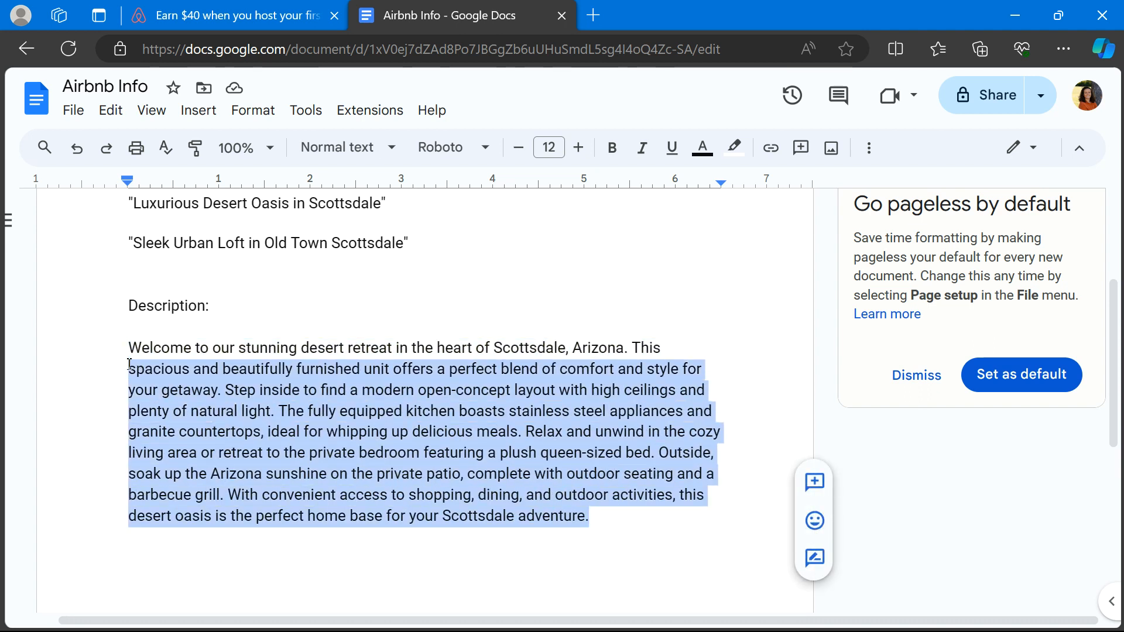
{"action": "left_click", "coordinate": [129, 351]}
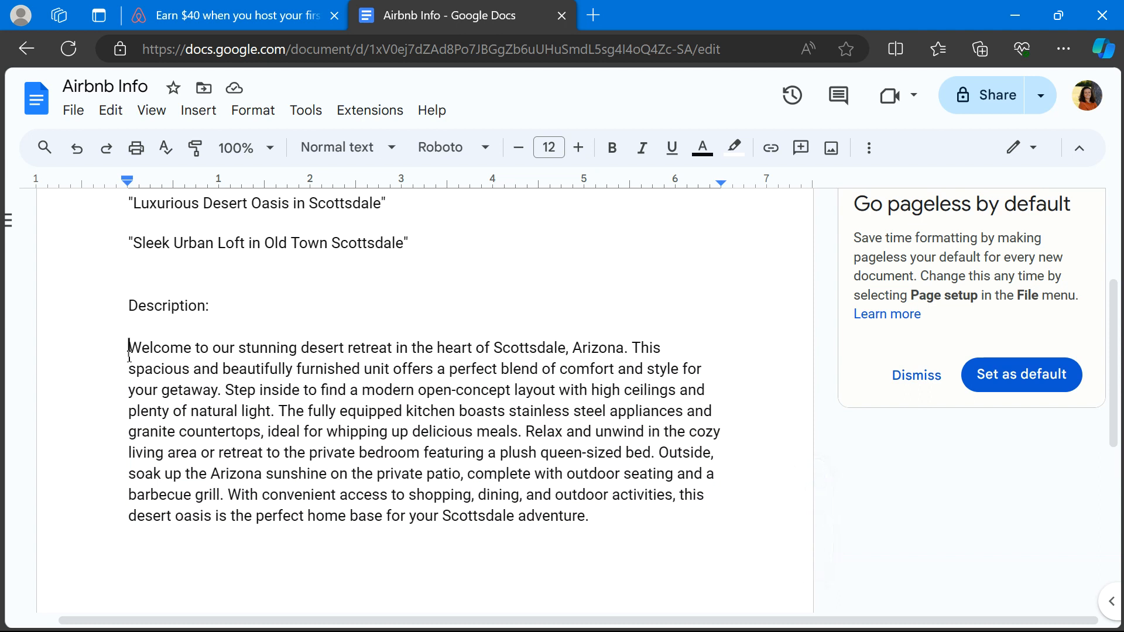
{"action": "left_click_drag", "start_coordinate": [129, 351], "coordinate": [623, 523]}
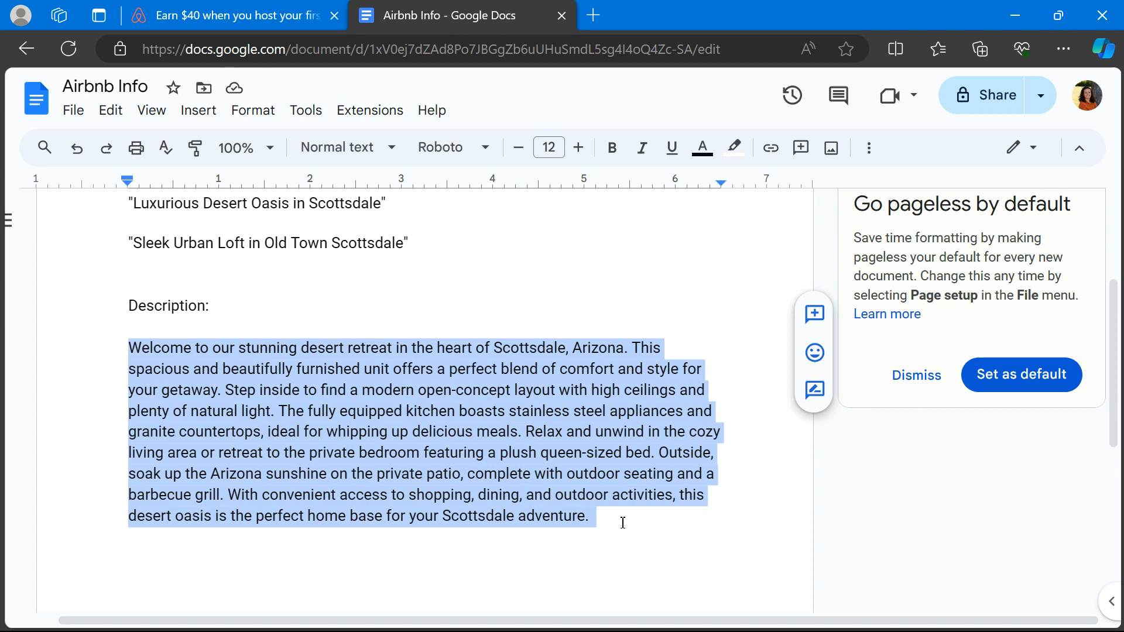
{"action": "left_click", "coordinate": [623, 523]}
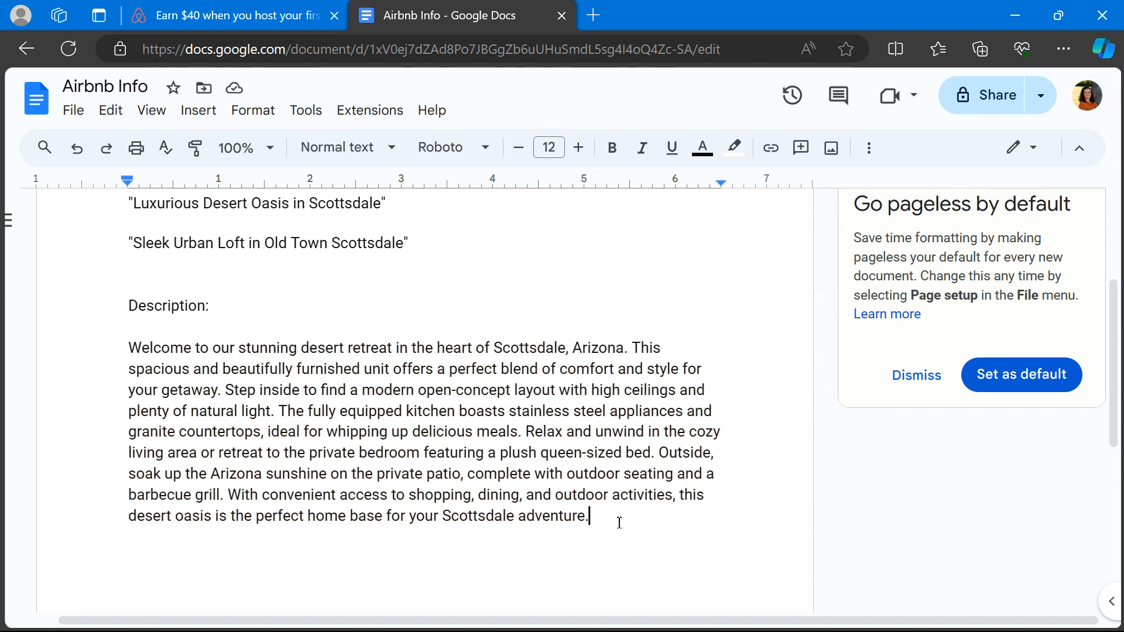
{"action": "scroll", "coordinate": [619, 521], "scroll_direction": "up", "scroll_amount": 1}
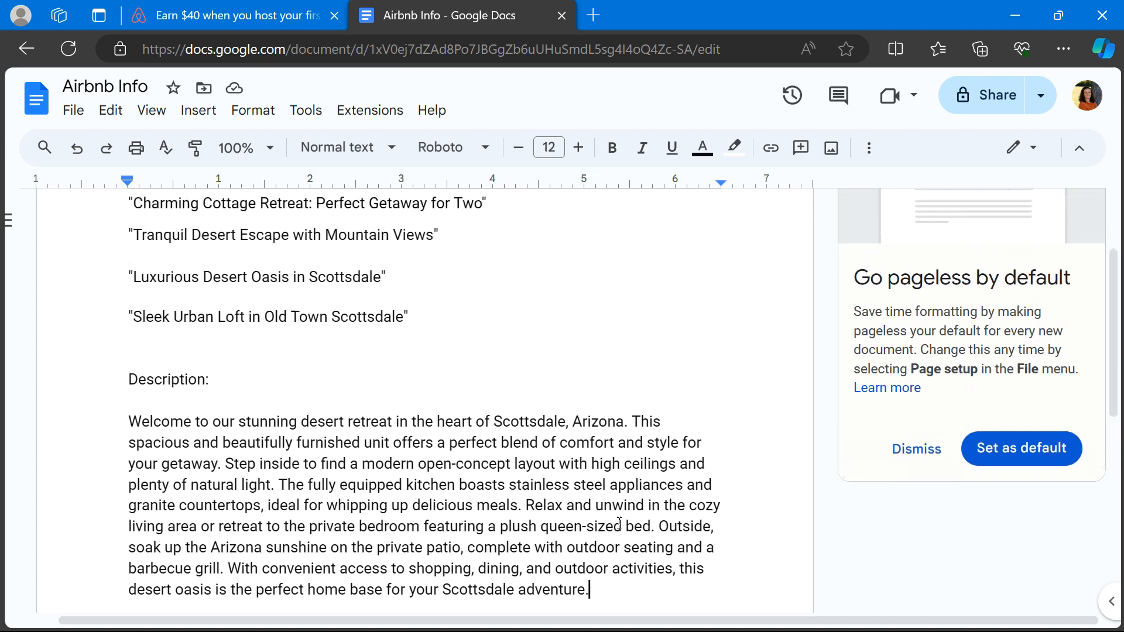
{"action": "triple_click", "coordinate": [466, 503]}
{"action": "left_click", "coordinate": [532, 450]}
{"action": "scroll", "coordinate": [532, 451], "scroll_direction": "down", "scroll_amount": 2}
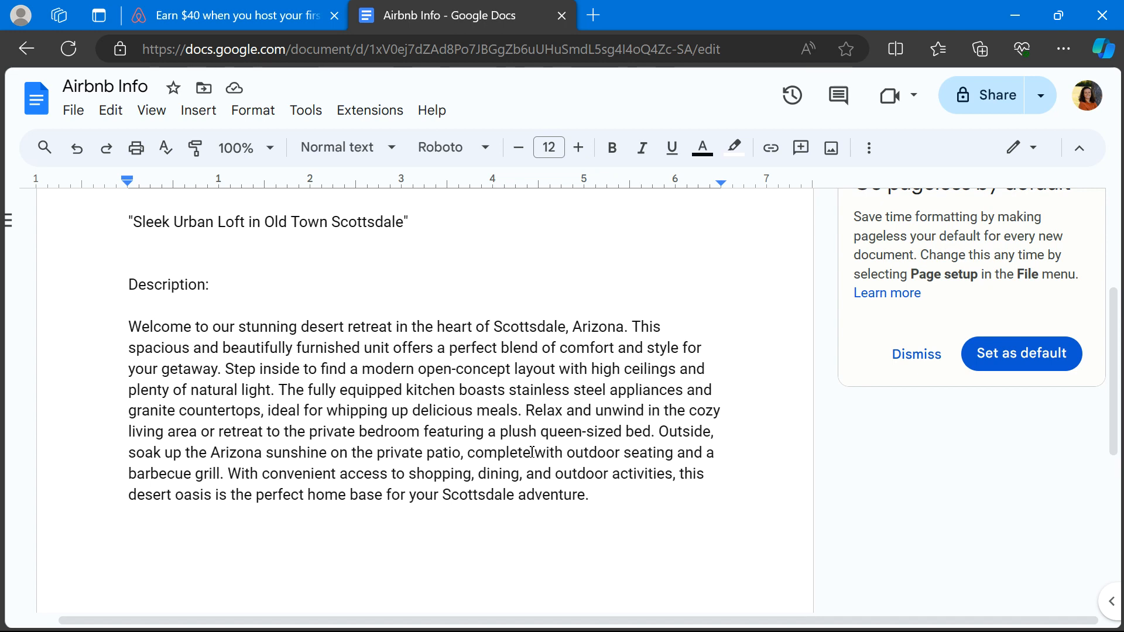
{"action": "scroll", "coordinate": [531, 452], "scroll_direction": "up", "scroll_amount": 2}
{"action": "scroll", "coordinate": [531, 452], "scroll_direction": "down", "scroll_amount": 1}
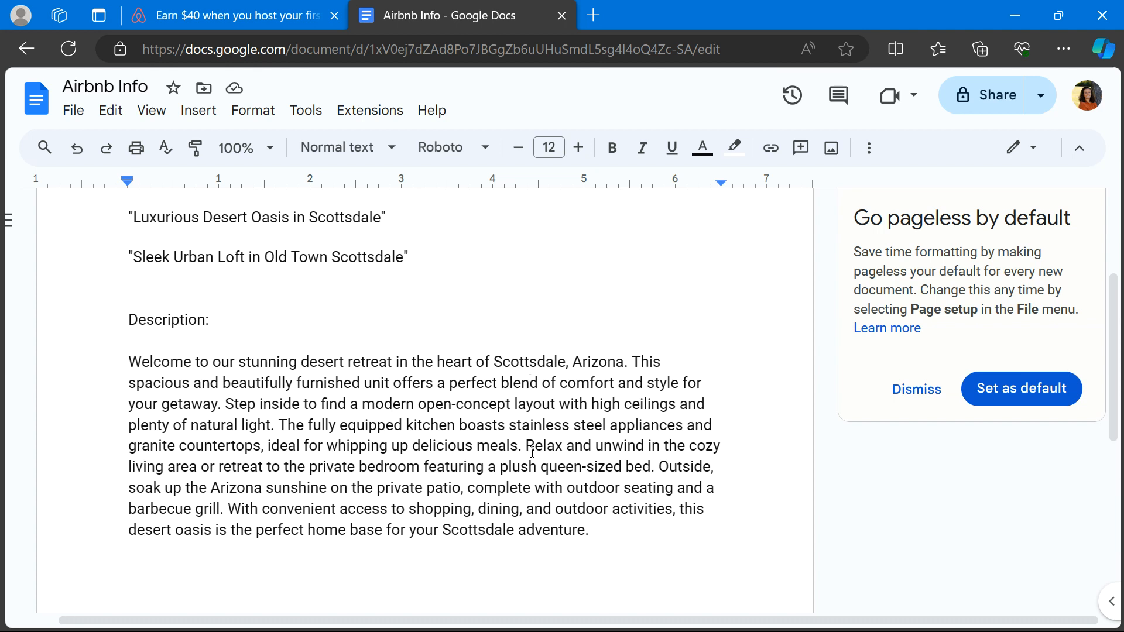
Return to the Airbnb invitation page and set the earnings estimate to Scottsdale, AZ, USA for 4 guests
{"action": "left_click", "coordinate": [270, 24]}
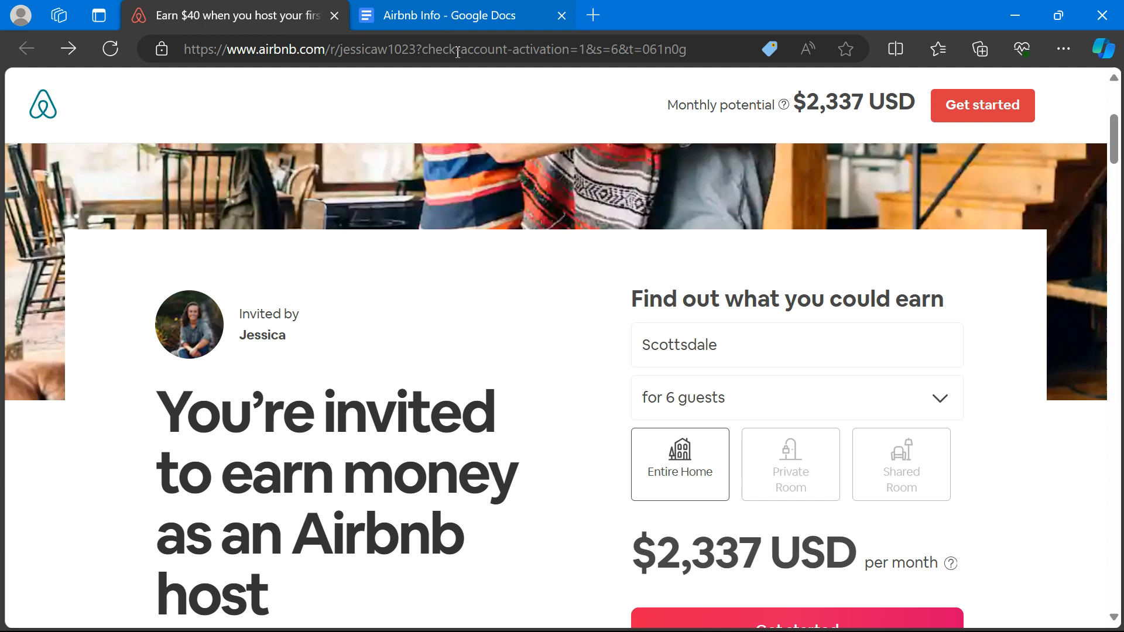
{"action": "scroll", "coordinate": [453, 305], "scroll_direction": "down", "scroll_amount": 2}
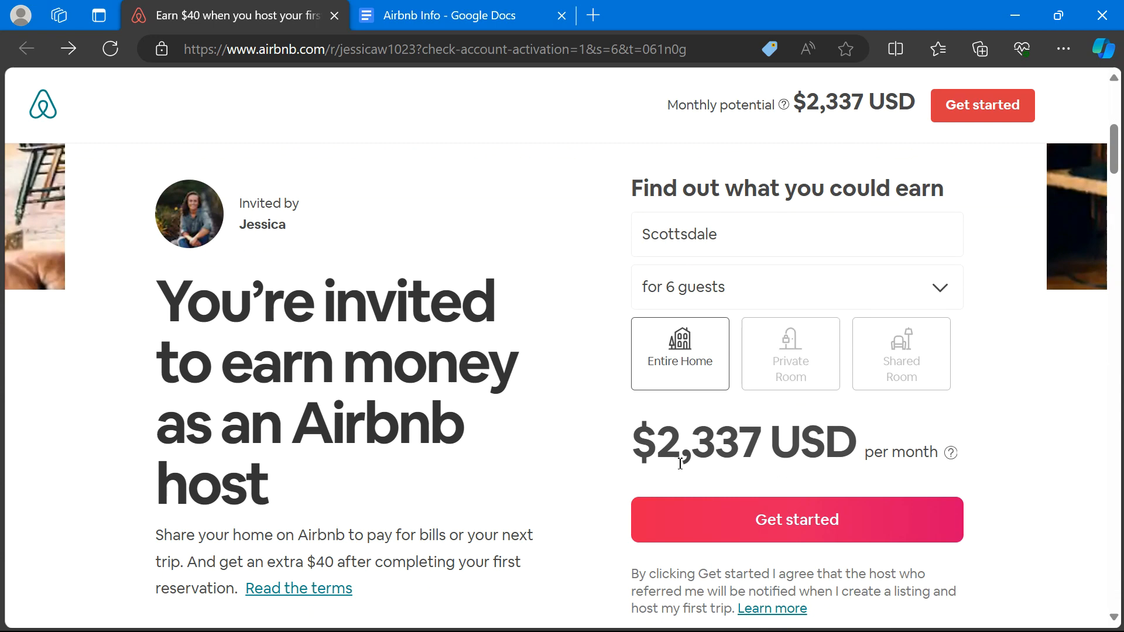
{"action": "double_click", "coordinate": [681, 443]}
{"action": "left_click", "coordinate": [858, 450]}
{"action": "left_click", "coordinate": [739, 246]}
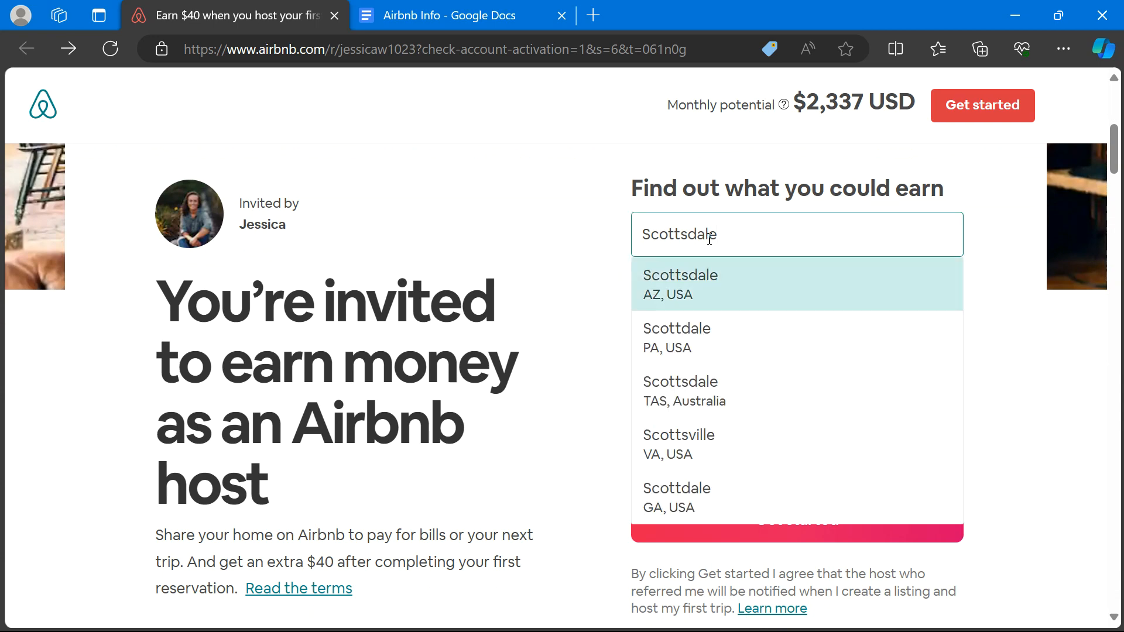
{"action": "left_click", "coordinate": [693, 287]}
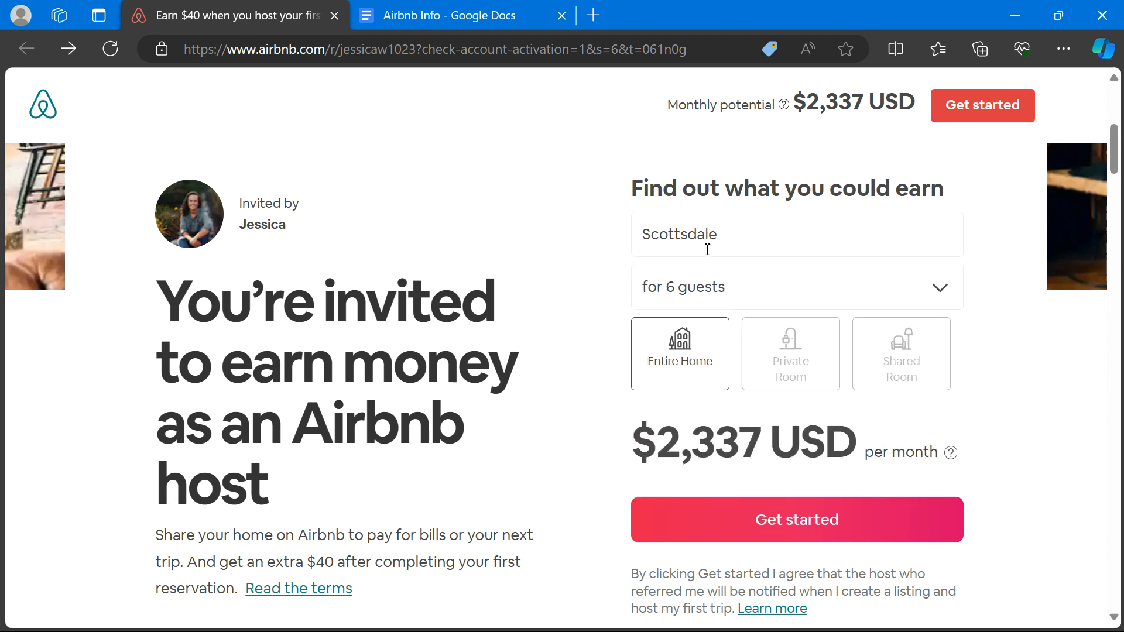
{"action": "left_click", "coordinate": [712, 297]}
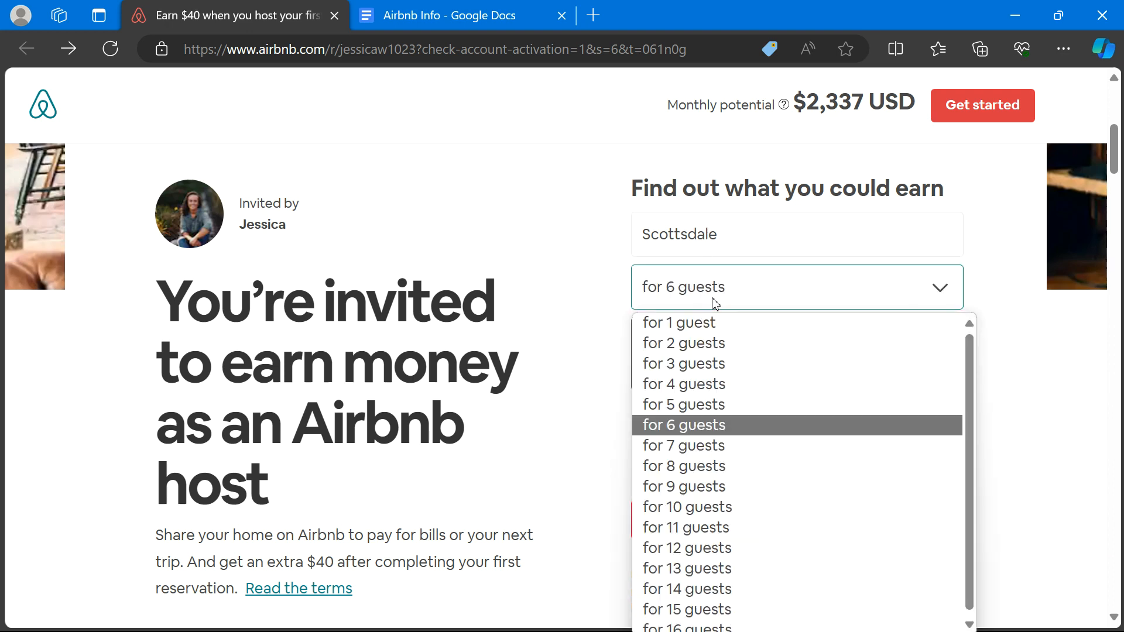
{"action": "left_click", "coordinate": [683, 386]}
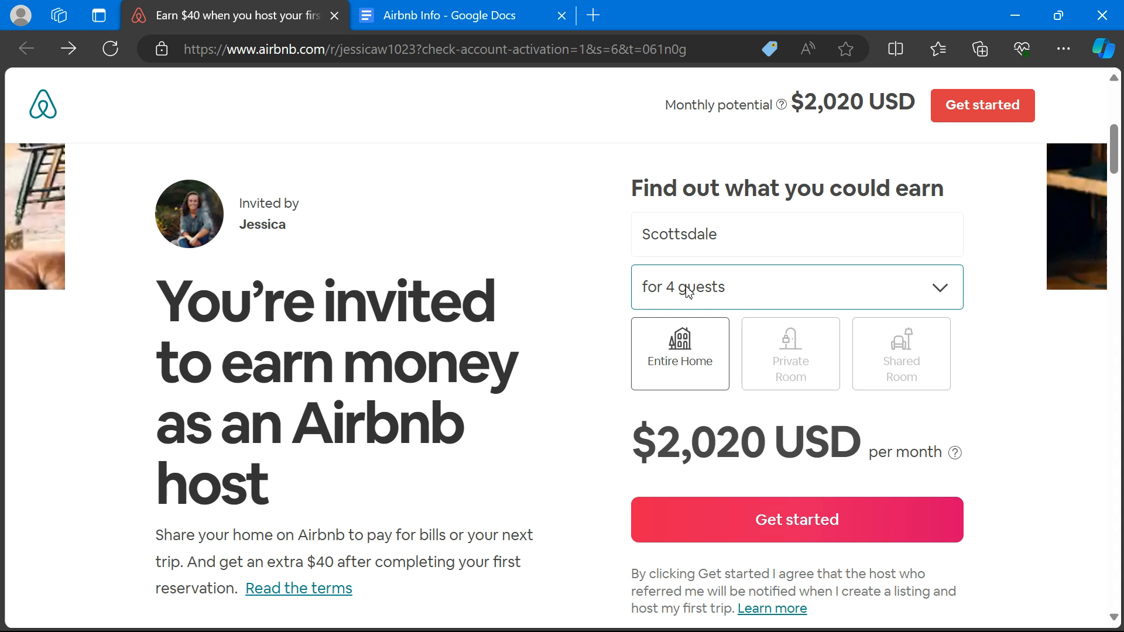
Compare the monthly earnings estimates for Private Room and Shared Room, ending with Entire Home selected
{"action": "scroll", "coordinate": [696, 368], "scroll_direction": "down", "scroll_amount": 1}
{"action": "left_click", "coordinate": [772, 342]}
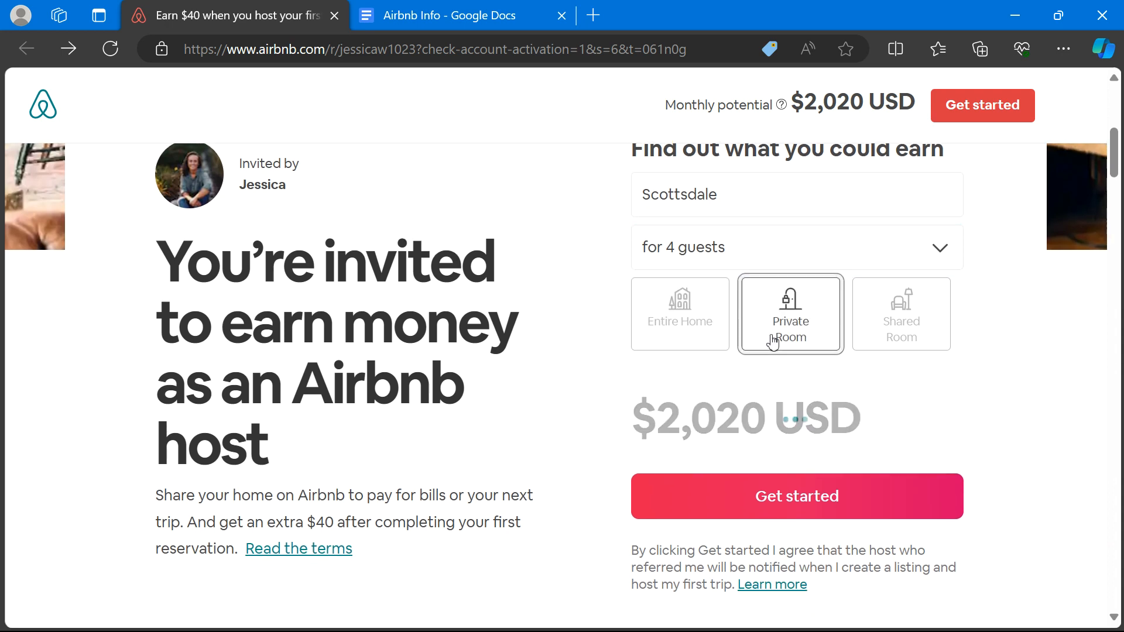
{"action": "left_click", "coordinate": [903, 326]}
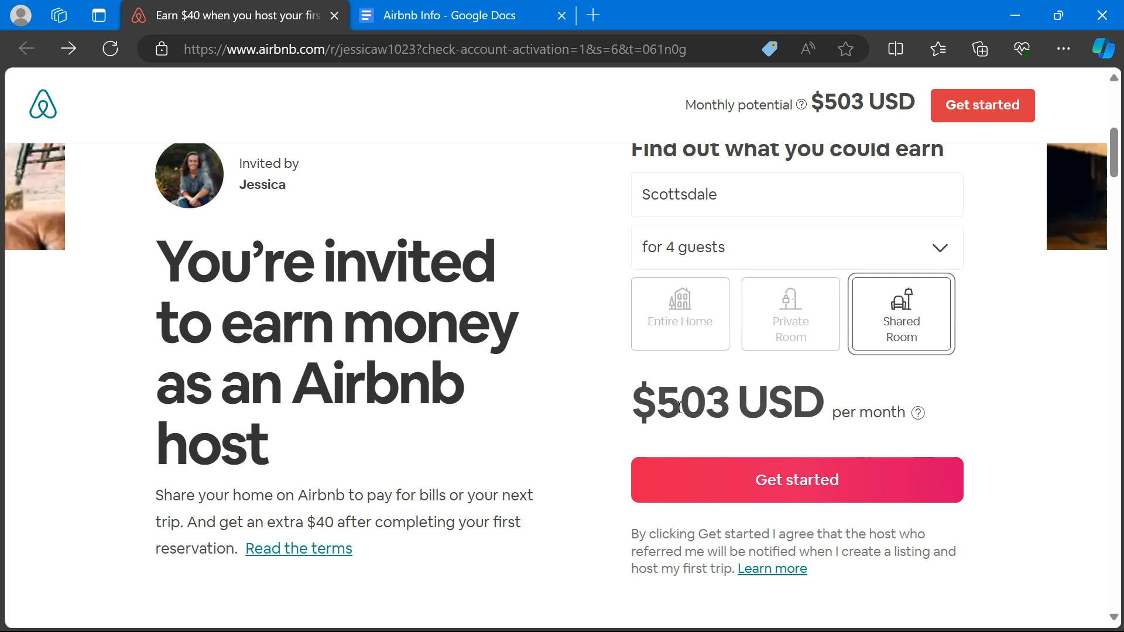
{"action": "left_click", "coordinate": [700, 405]}
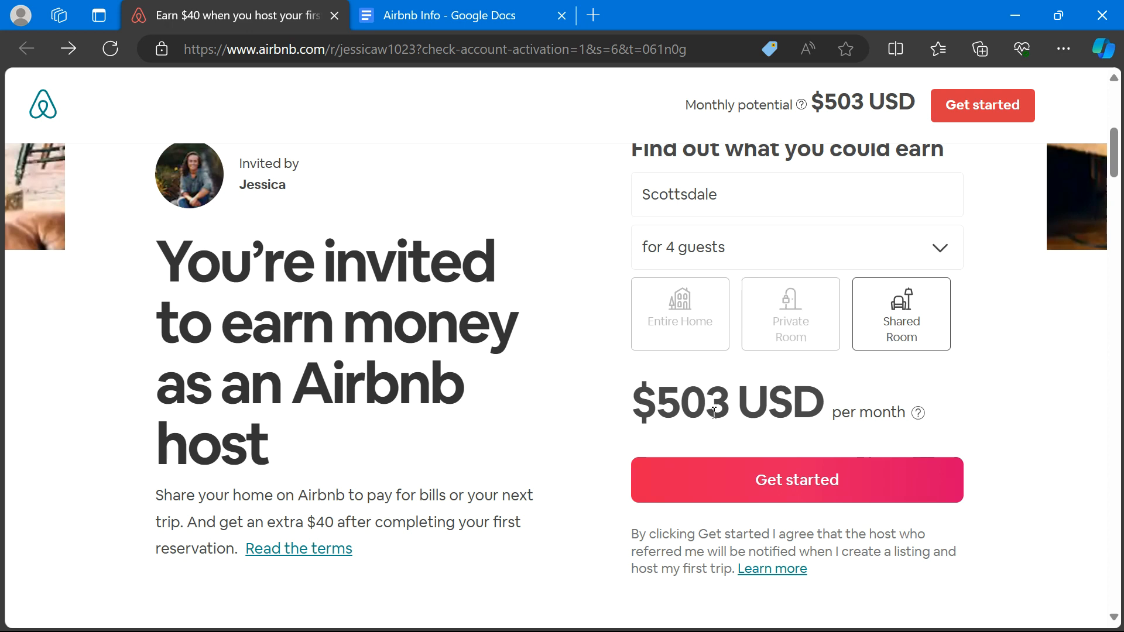
{"action": "left_click", "coordinate": [788, 304]}
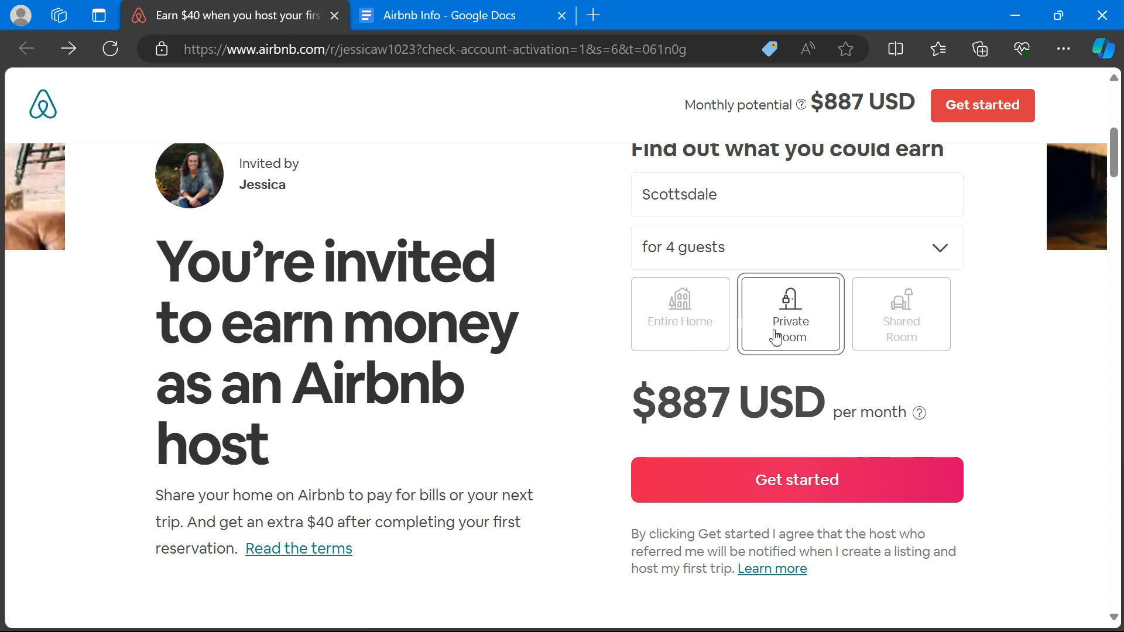
{"action": "left_click", "coordinate": [728, 325]}
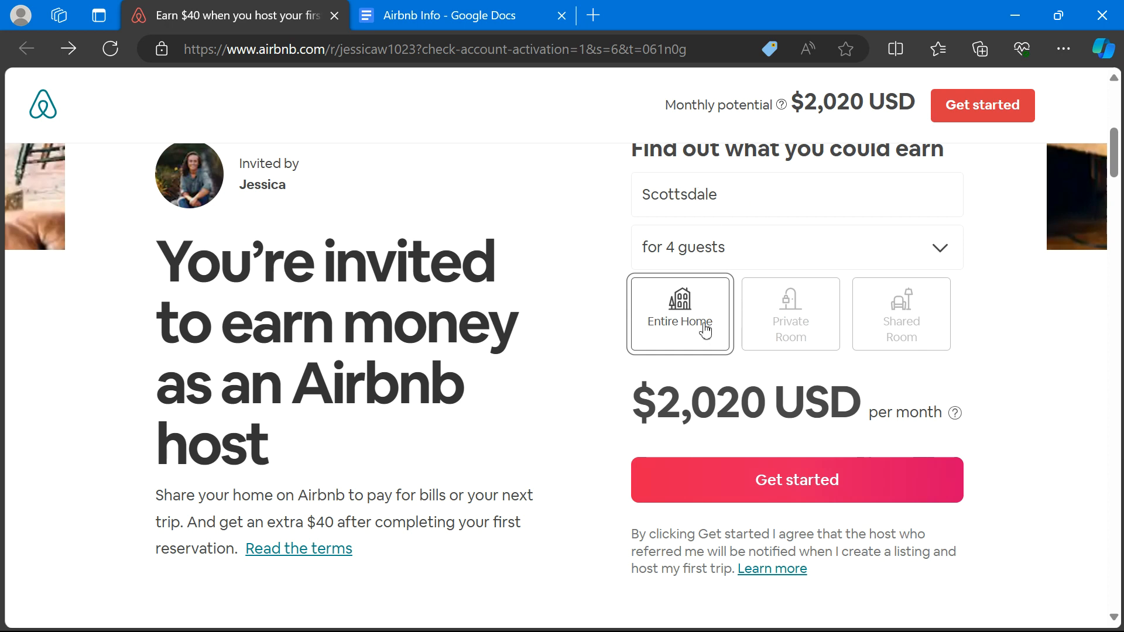
Start creating a host listing and proceed through the introduction and the Step 1 overview to the property type question
{"action": "left_click", "coordinate": [775, 477]}
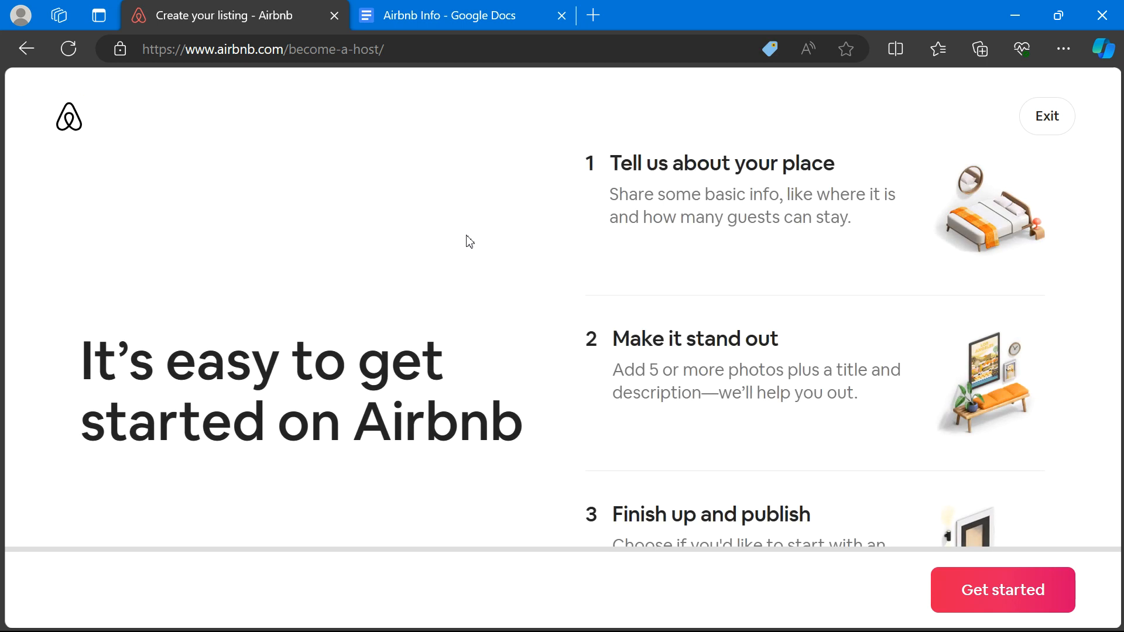
{"action": "scroll", "coordinate": [796, 186], "scroll_direction": "down", "scroll_amount": 2}
{"action": "scroll", "coordinate": [797, 186], "scroll_direction": "up", "scroll_amount": 2}
{"action": "scroll", "coordinate": [768, 256], "scroll_direction": "down", "scroll_amount": 2}
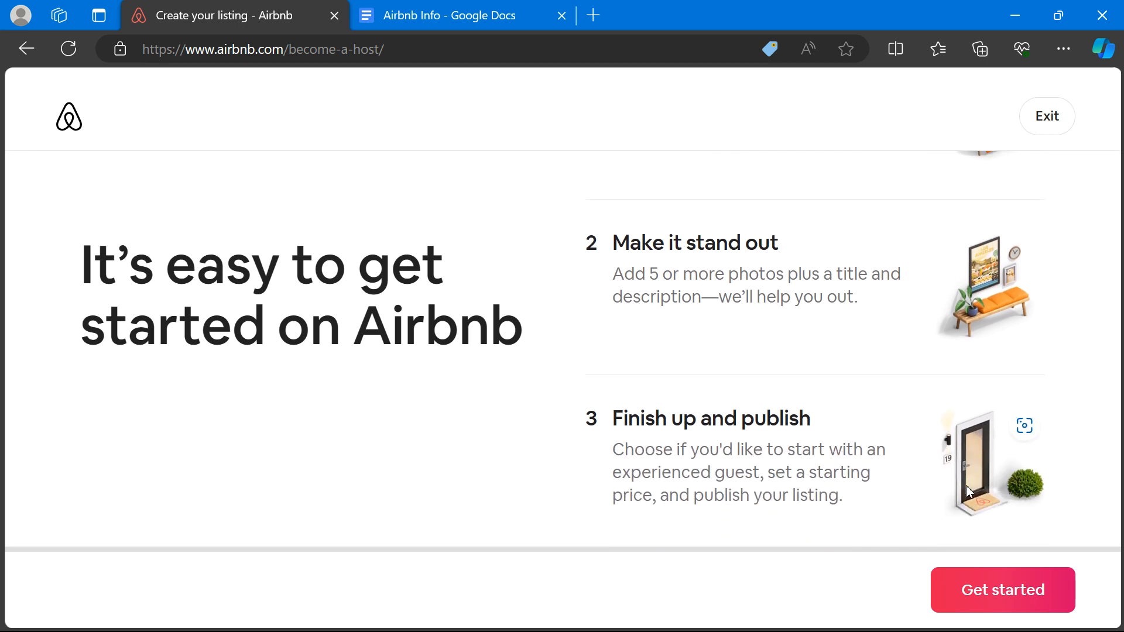
{"action": "left_click", "coordinate": [970, 587]}
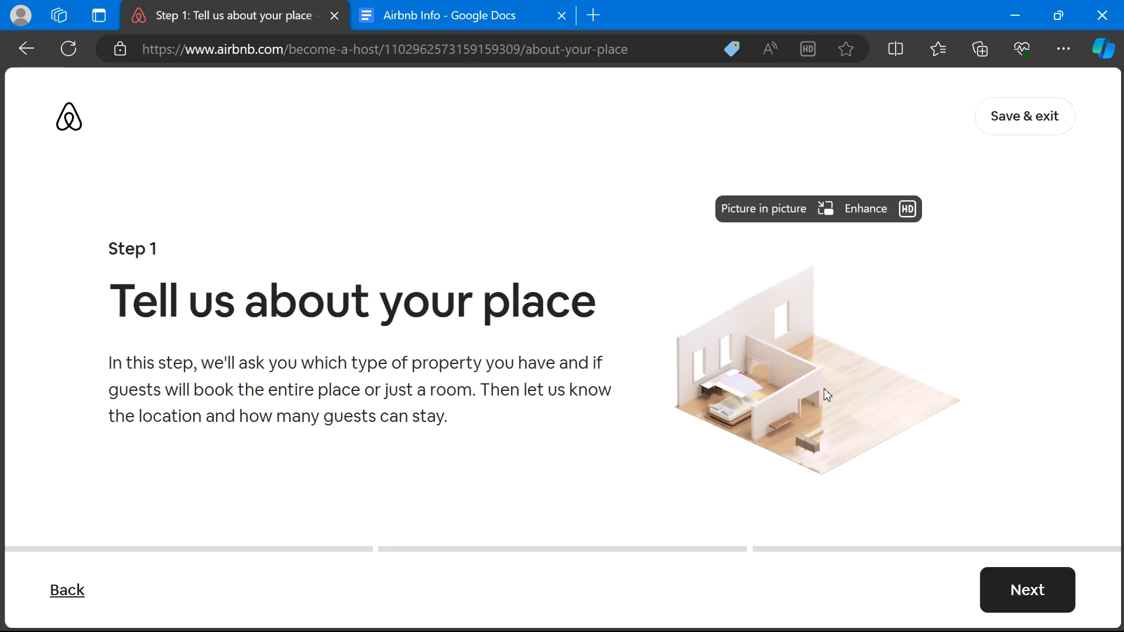
{"action": "left_click", "coordinate": [1011, 592]}
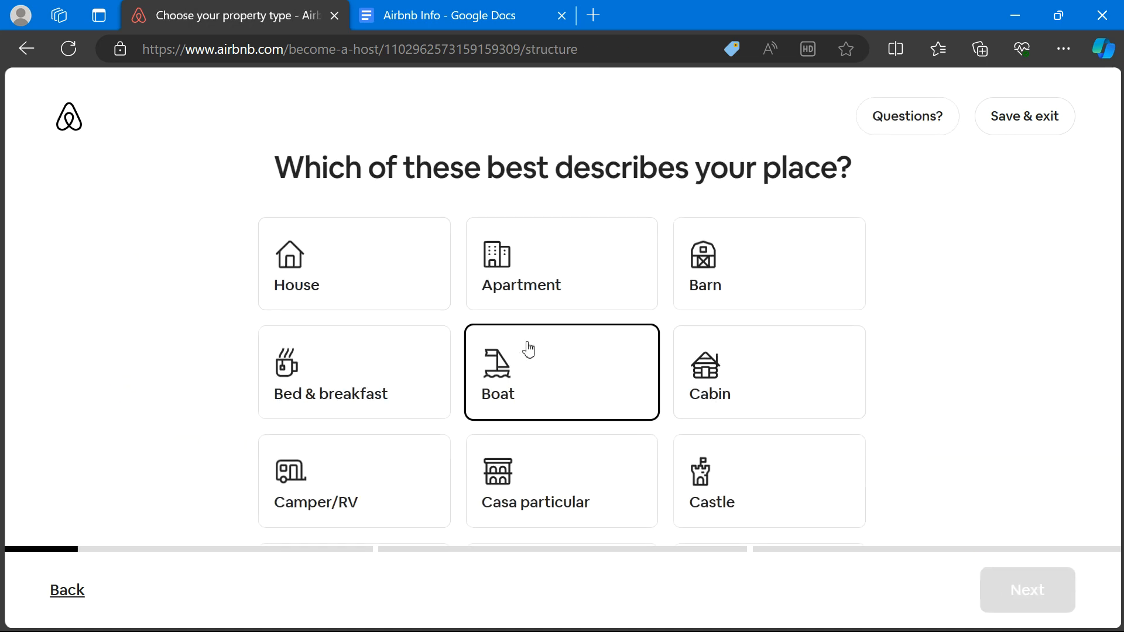
Look through the property types, choose House as the best description of the place and continue
{"action": "scroll", "coordinate": [527, 349], "scroll_direction": "down", "scroll_amount": 5}
{"action": "scroll", "coordinate": [529, 349], "scroll_direction": "down", "scroll_amount": 10}
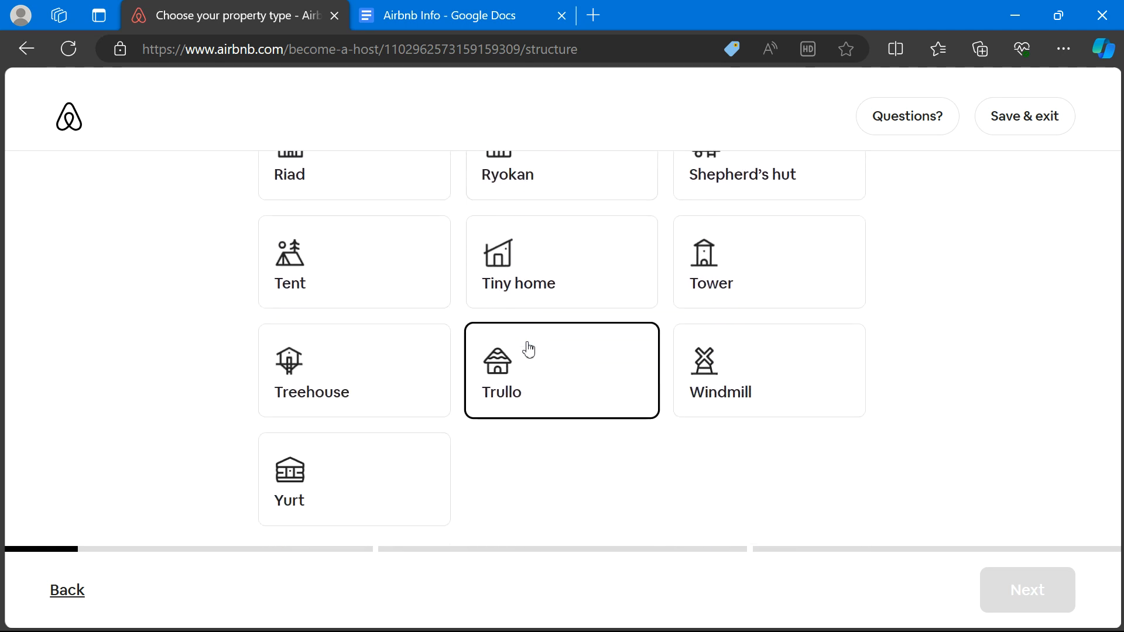
{"action": "scroll", "coordinate": [530, 349], "scroll_direction": "up", "scroll_amount": 4}
{"action": "scroll", "coordinate": [529, 349], "scroll_direction": "down", "scroll_amount": 3}
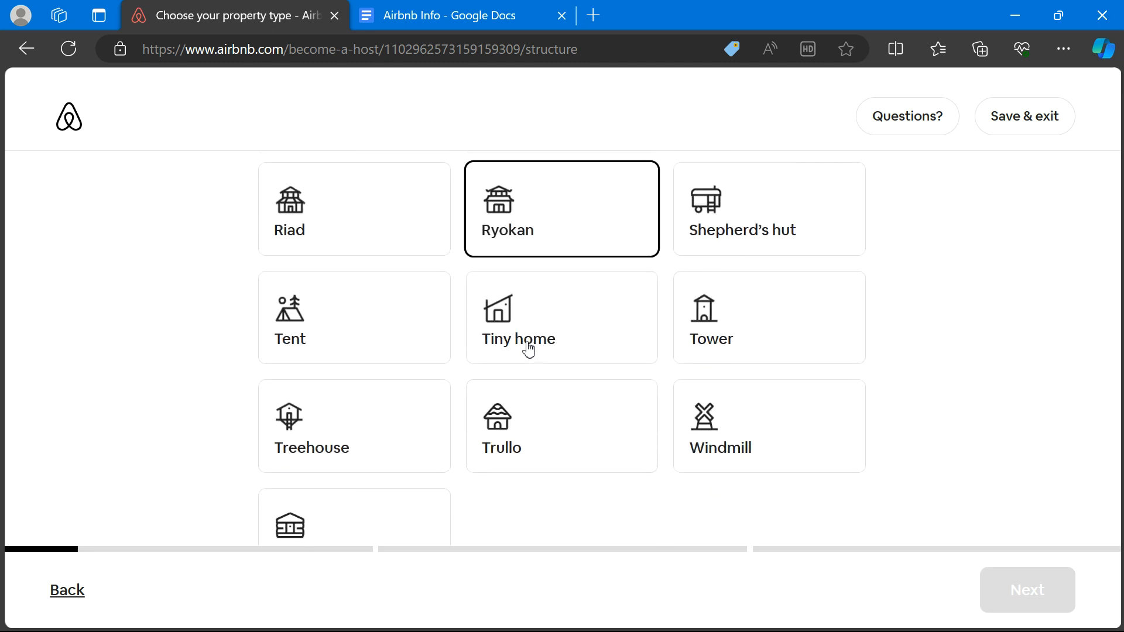
{"action": "scroll", "coordinate": [529, 349], "scroll_direction": "up", "scroll_amount": 5}
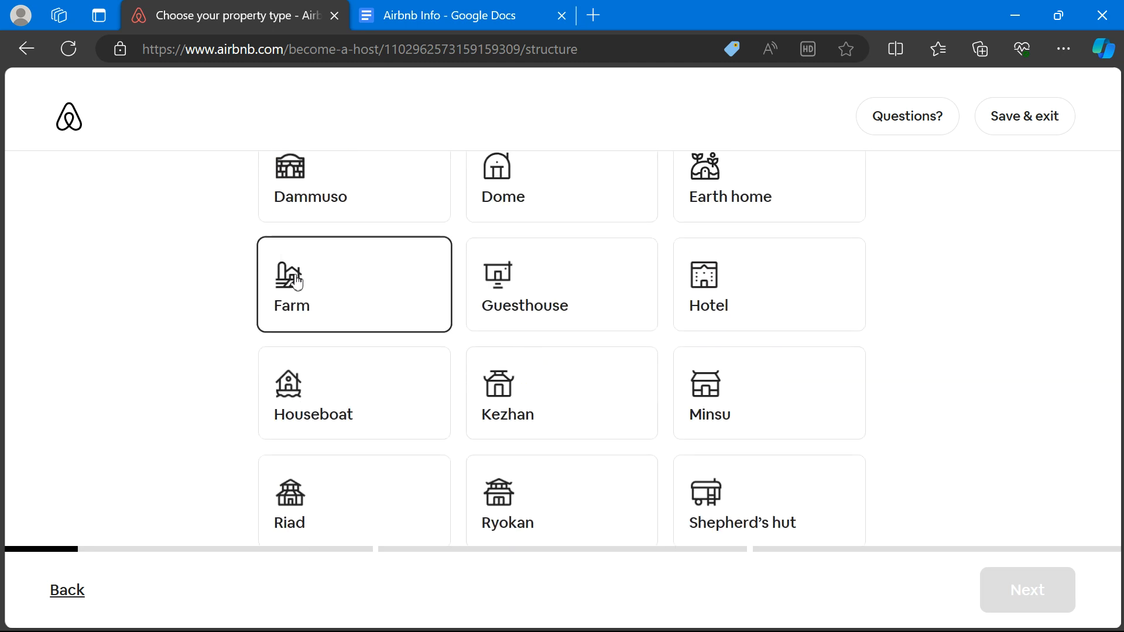
{"action": "scroll", "coordinate": [615, 302], "scroll_direction": "up", "scroll_amount": 3}
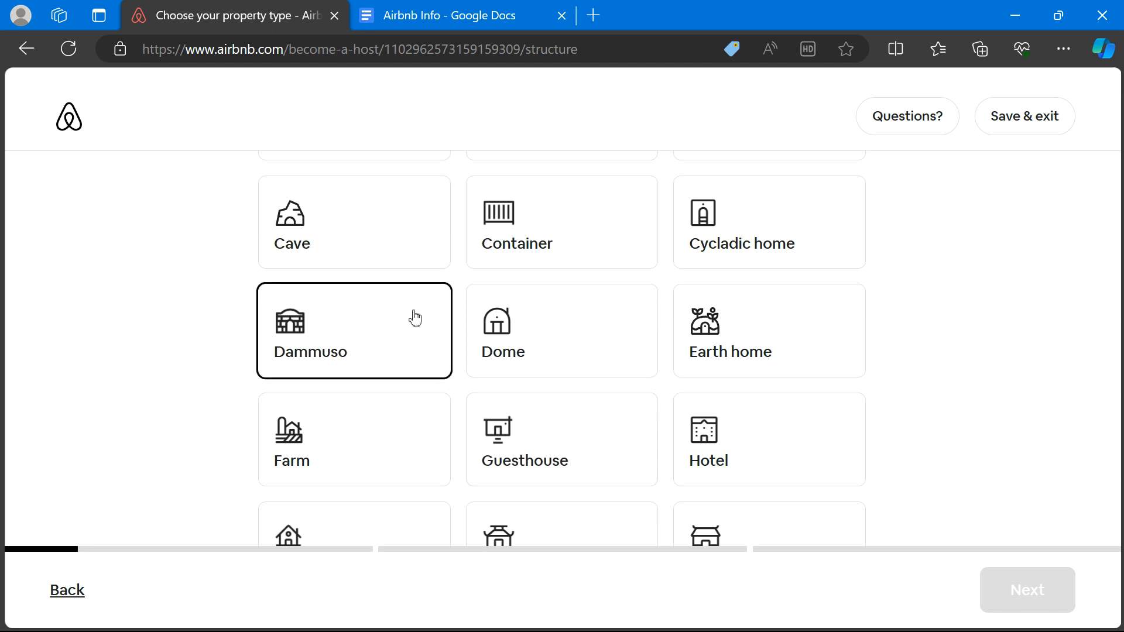
{"action": "scroll", "coordinate": [393, 308], "scroll_direction": "up", "scroll_amount": 3}
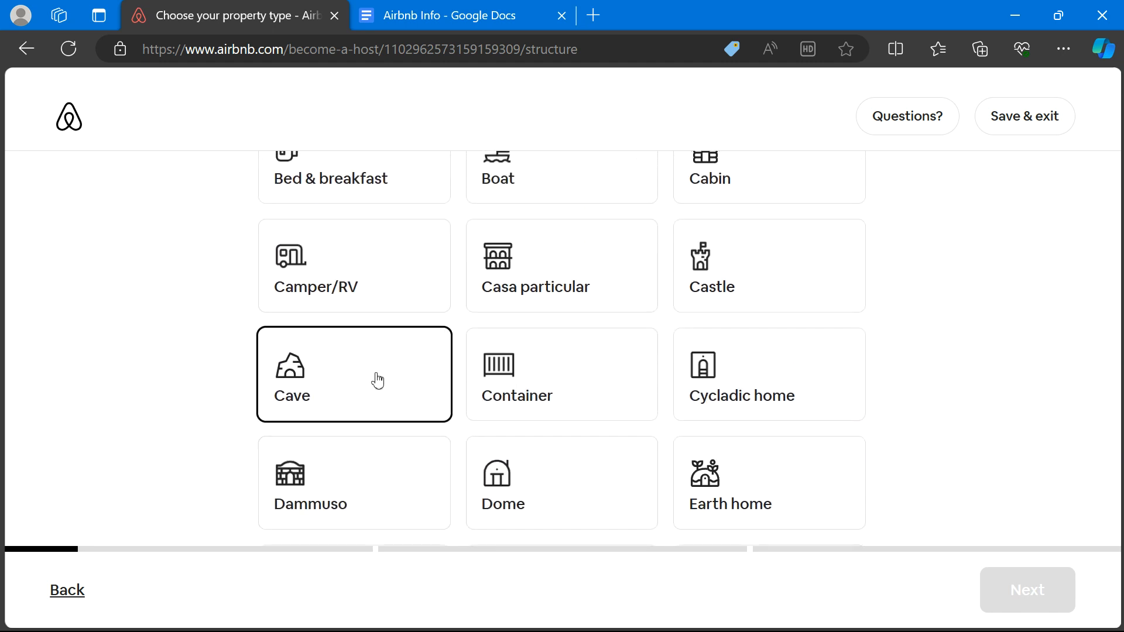
{"action": "scroll", "coordinate": [377, 380], "scroll_direction": "up", "scroll_amount": 3}
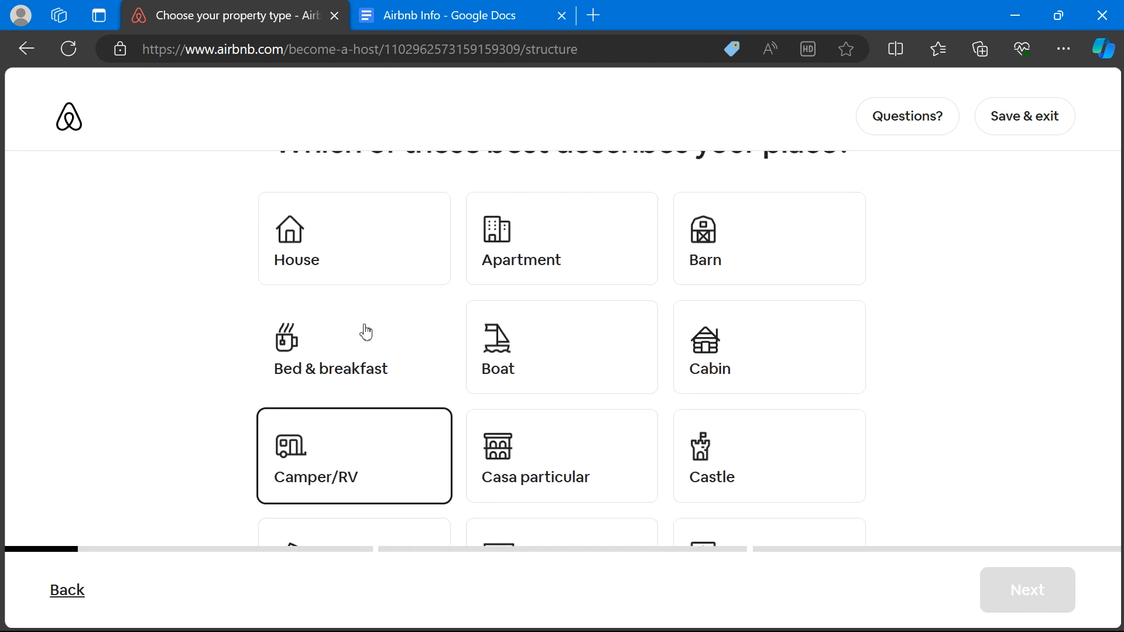
{"action": "left_click", "coordinate": [335, 270]}
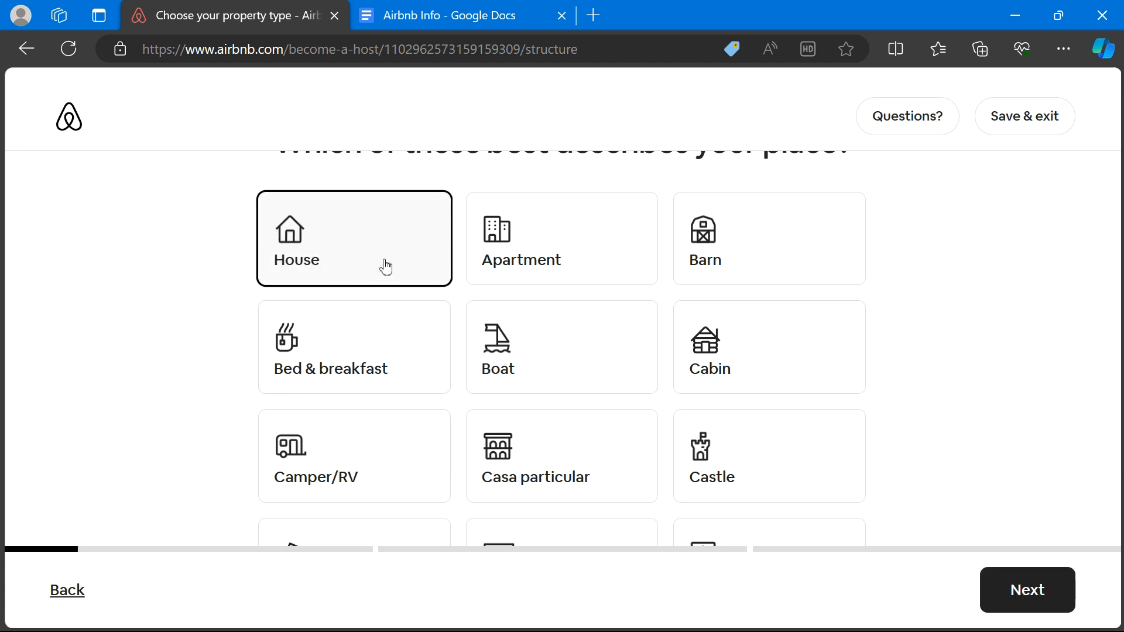
{"action": "left_click", "coordinate": [1046, 595]}
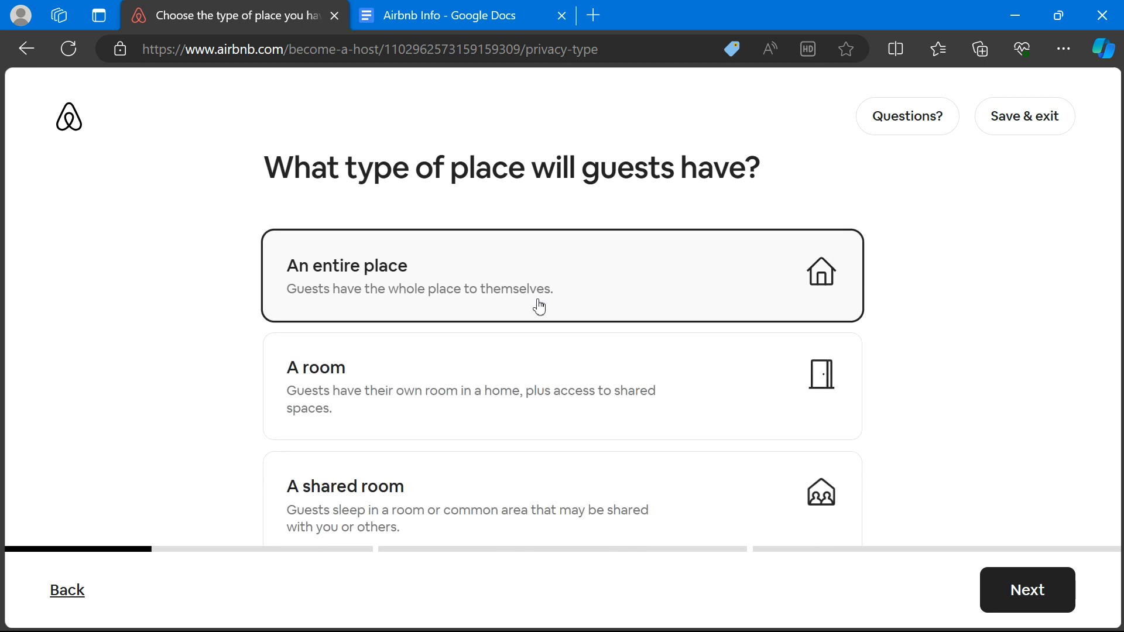
Keep An entire place as the type of place guests will have and continue to the location page
{"action": "scroll", "coordinate": [541, 405], "scroll_direction": "down", "scroll_amount": 1}
{"action": "scroll", "coordinate": [541, 483], "scroll_direction": "up", "scroll_amount": 1}
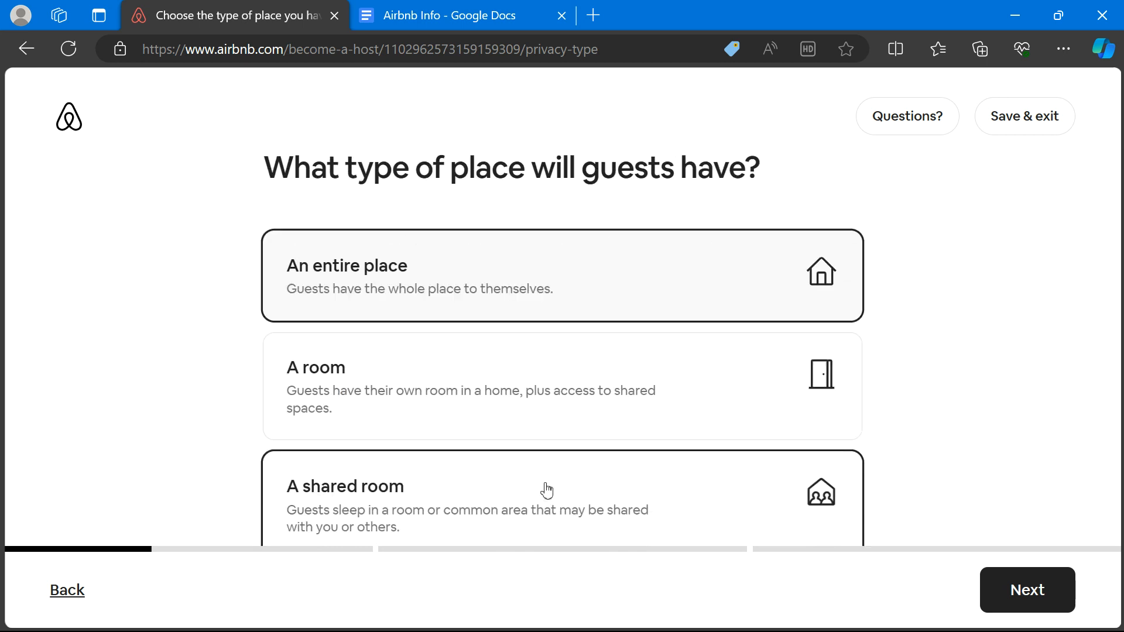
{"action": "left_click", "coordinate": [993, 581]}
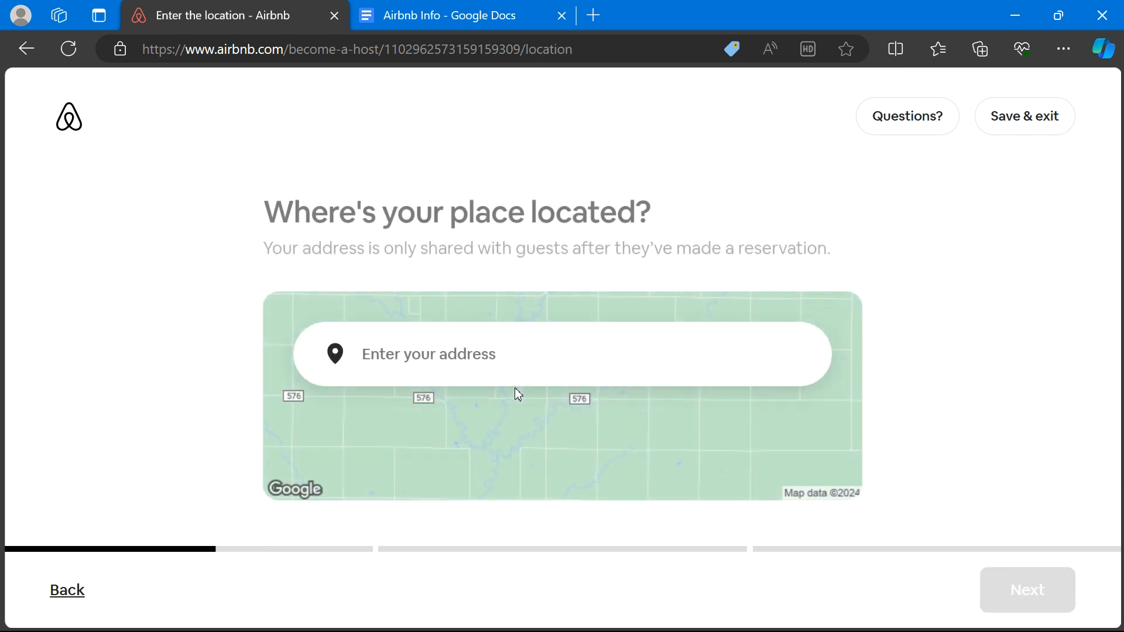
Enter the property's street address in Scottsdale and pick the first matching address suggestion
{"action": "left_click", "coordinate": [467, 362]}
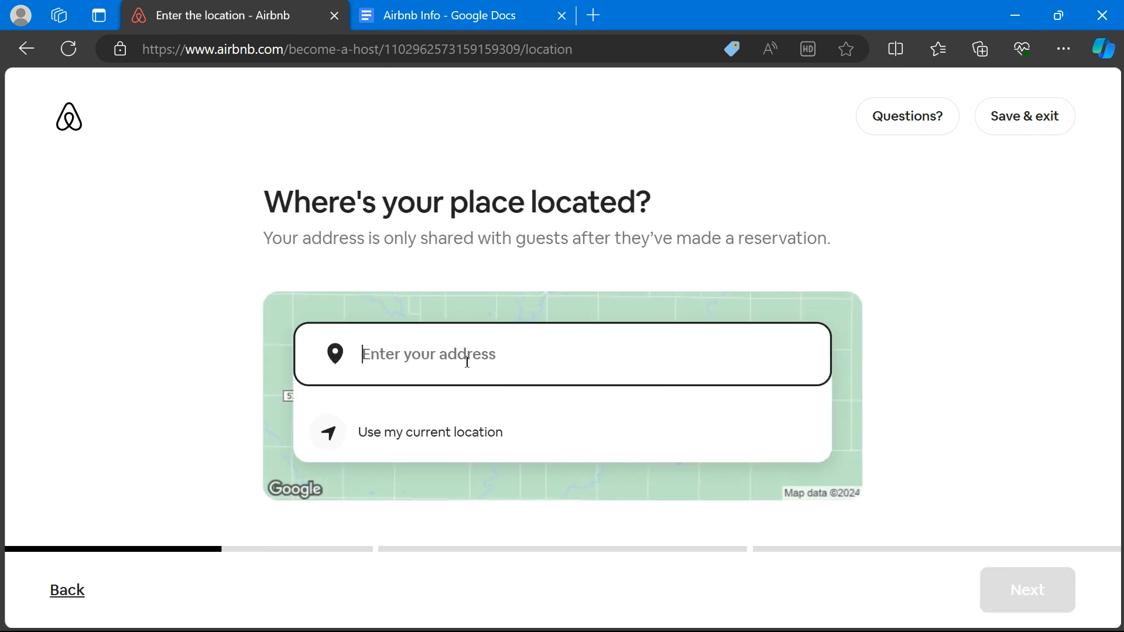
{"action": "type", "text": "123 Main "}
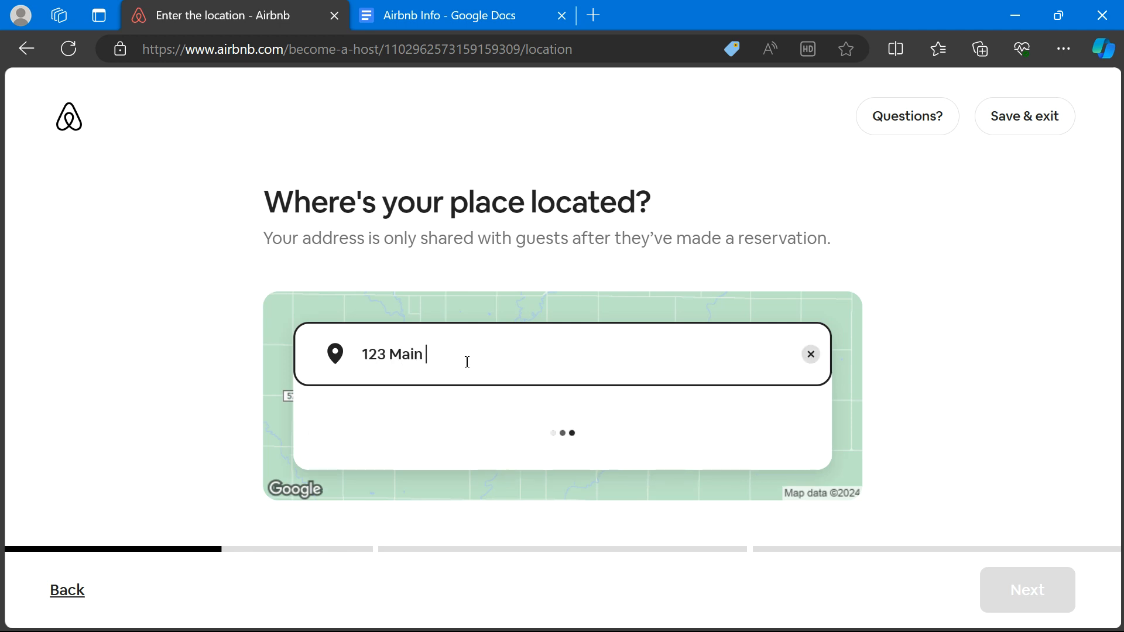
{"action": "type", "text": "Street"}
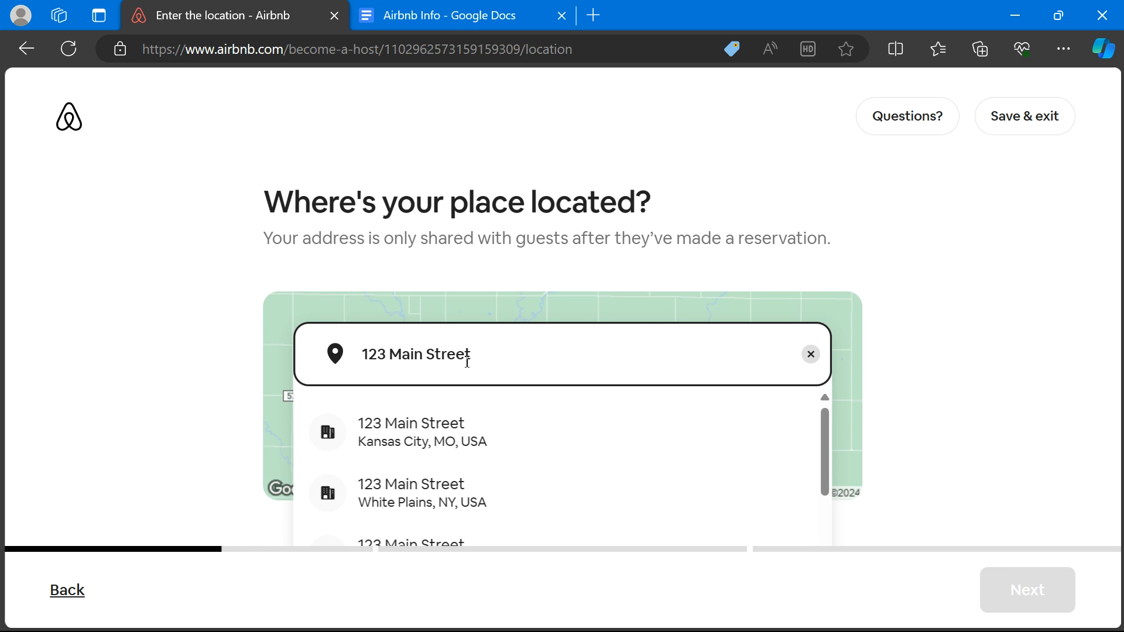
{"action": "type", "text": ", C"}
{"action": "key", "text": "BackSpace"}
{"action": "type", "text": "Scottsdale, Az"}
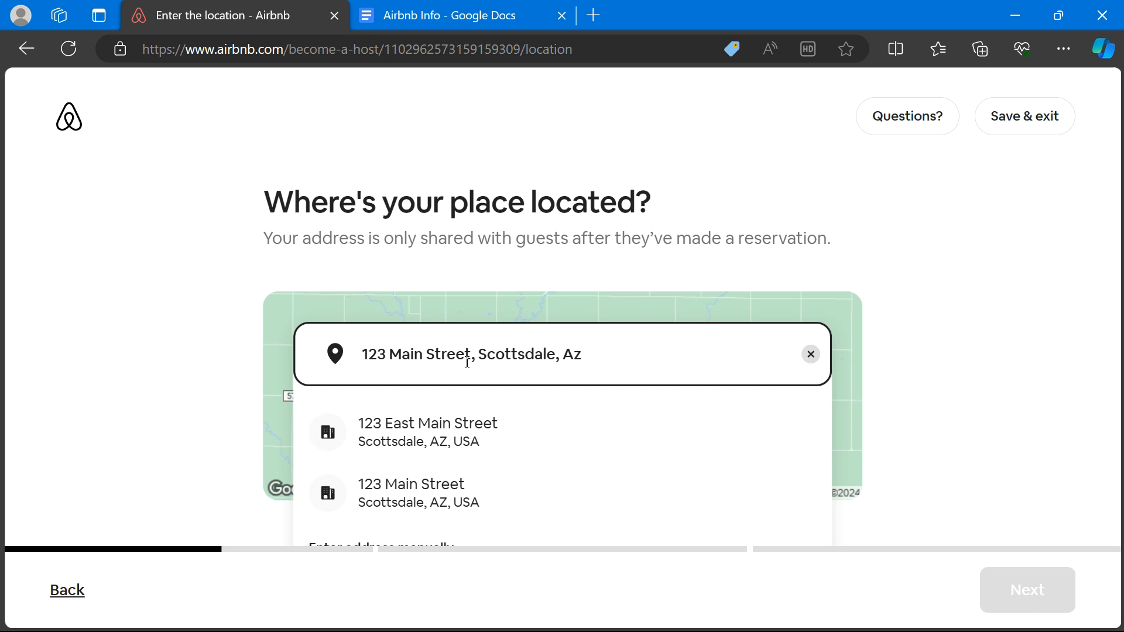
{"action": "left_click", "coordinate": [427, 439]}
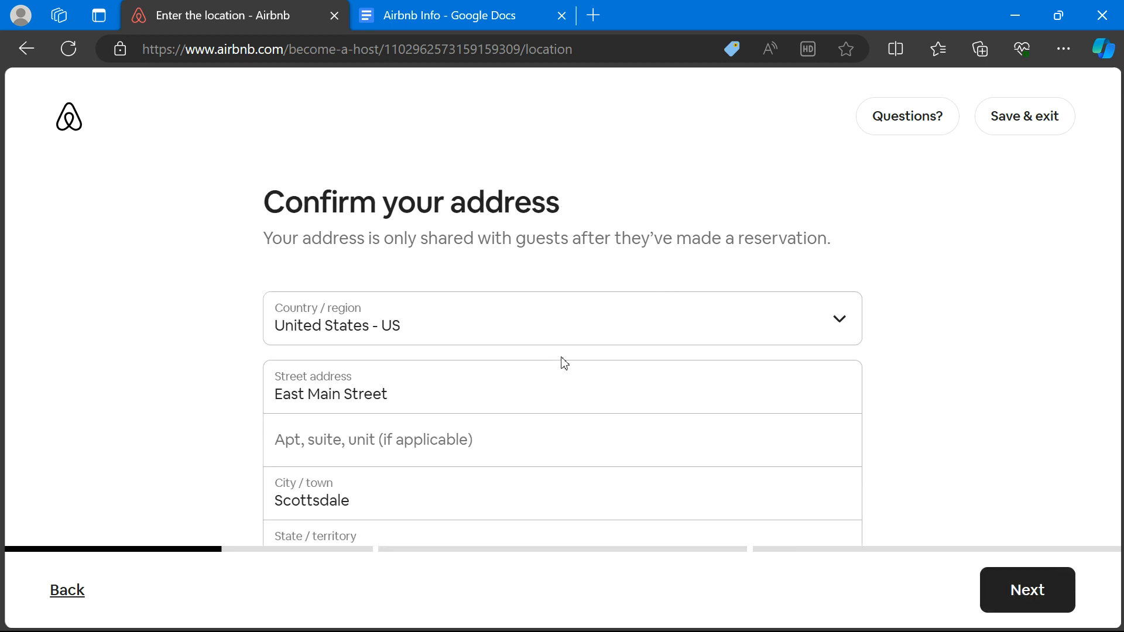
Review the filled-in address fields, the option to show the specific location and its map preview
{"action": "scroll", "coordinate": [563, 363], "scroll_direction": "down", "scroll_amount": 4}
{"action": "scroll", "coordinate": [562, 359], "scroll_direction": "down", "scroll_amount": 4}
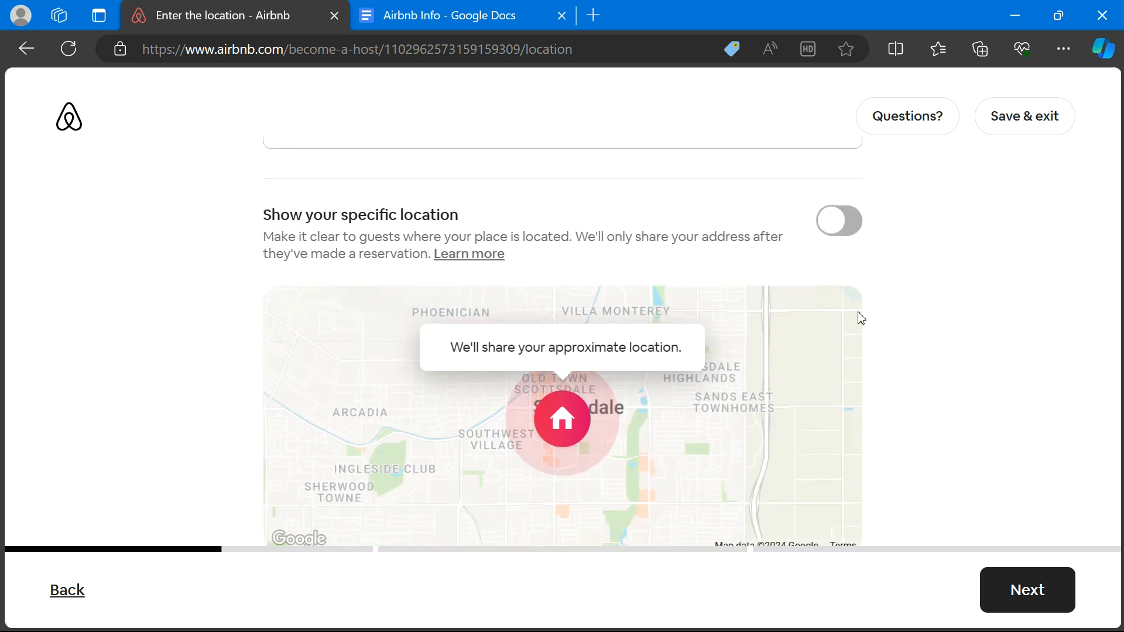
{"action": "scroll", "coordinate": [556, 241], "scroll_direction": "up", "scroll_amount": 1}
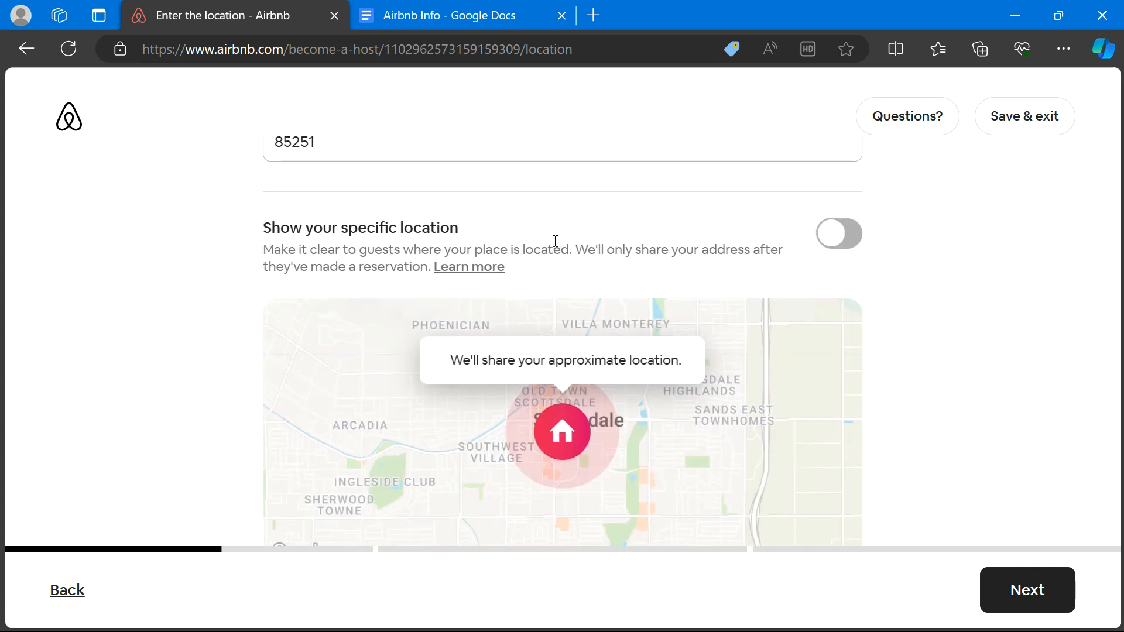
{"action": "scroll", "coordinate": [556, 241], "scroll_direction": "up", "scroll_amount": 1}
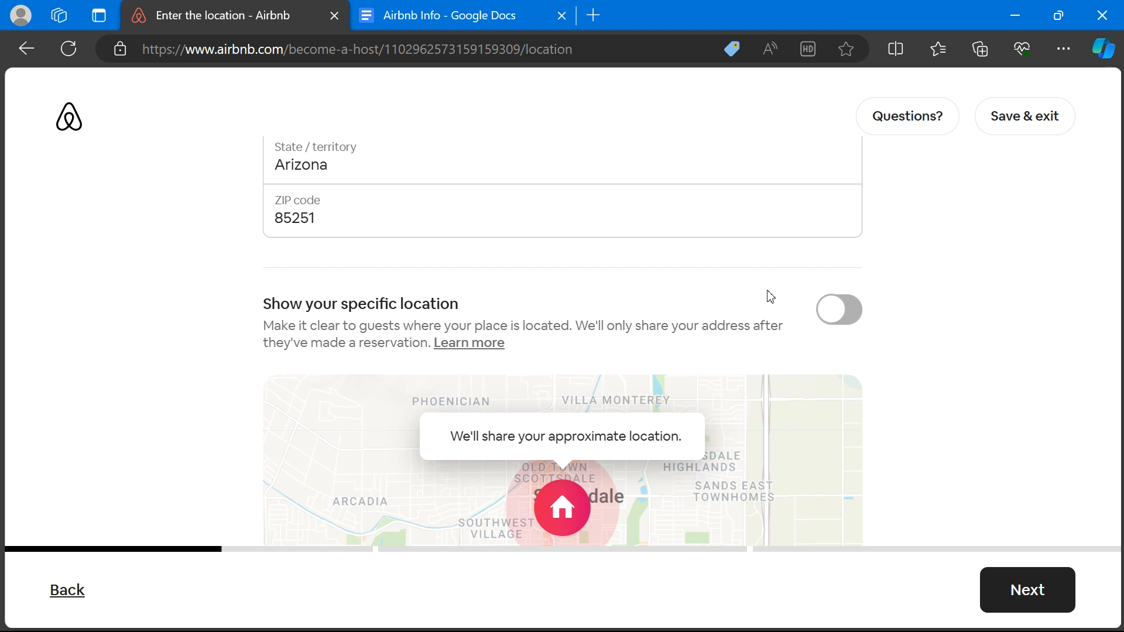
{"action": "left_click", "coordinate": [841, 314]}
{"action": "scroll", "coordinate": [711, 203], "scroll_direction": "up", "scroll_amount": 3}
{"action": "scroll", "coordinate": [714, 204], "scroll_direction": "down", "scroll_amount": 5}
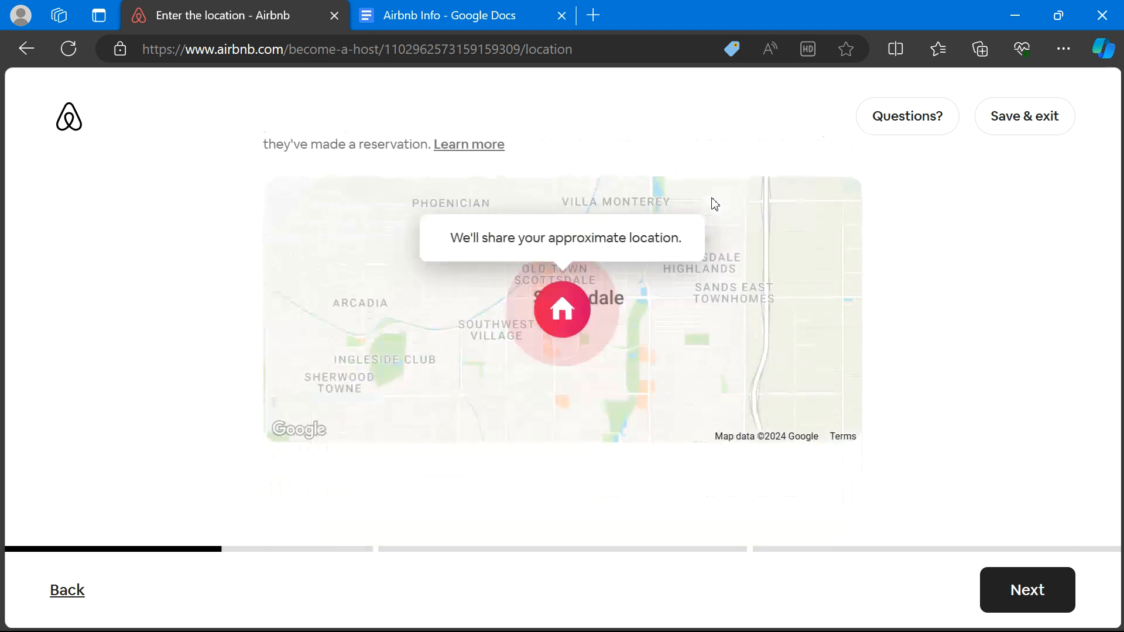
Submit the property address, confirm that it is correct and accept the pin's position on the map
{"action": "left_click", "coordinate": [1026, 603]}
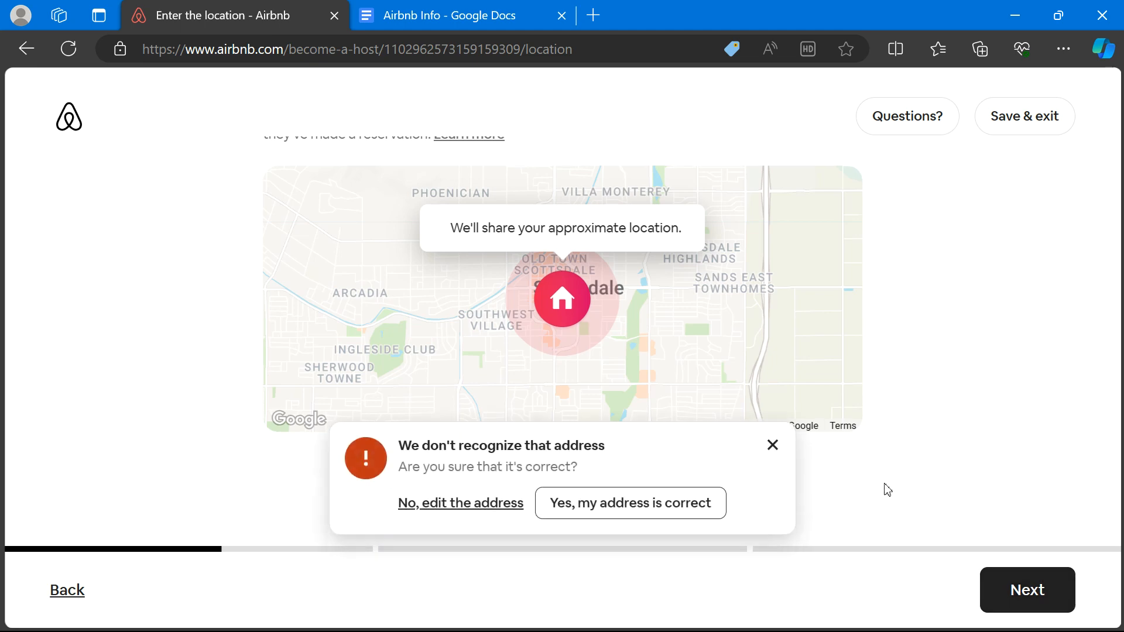
{"action": "left_click", "coordinate": [587, 510]}
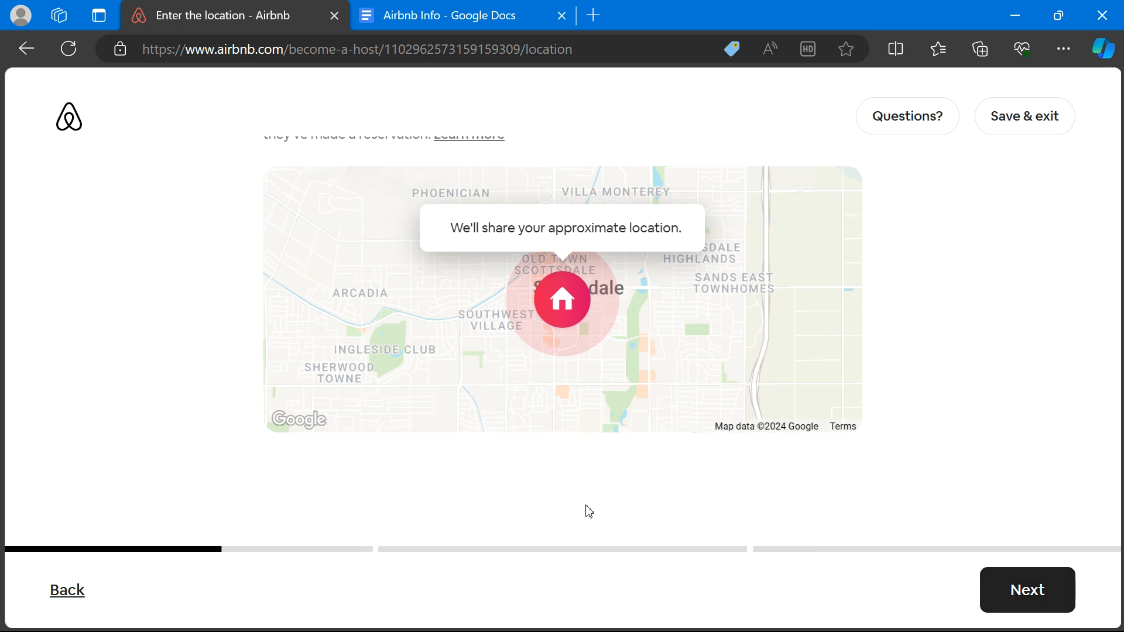
{"action": "scroll", "coordinate": [684, 395], "scroll_direction": "down", "scroll_amount": 1}
{"action": "scroll", "coordinate": [685, 395], "scroll_direction": "up", "scroll_amount": 1}
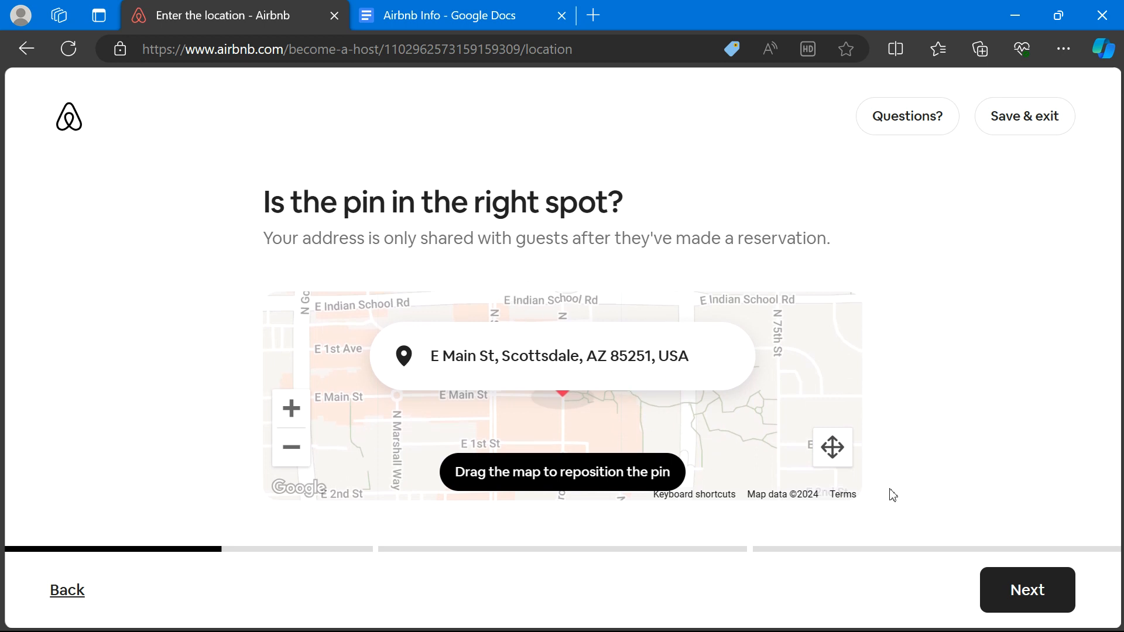
{"action": "left_click", "coordinate": [1006, 590]}
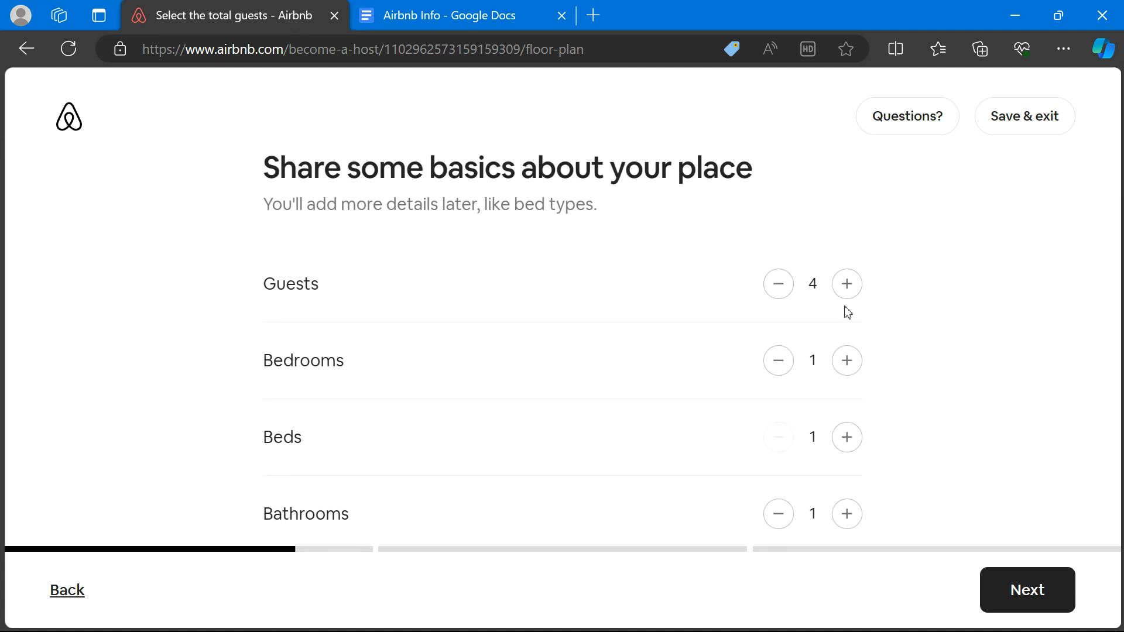
Keep 4 guests, increase the numbers of bedrooms, beds and bathrooms, and continue to Step 2 of the listing
{"action": "scroll", "coordinate": [692, 293], "scroll_direction": "down", "scroll_amount": 1}
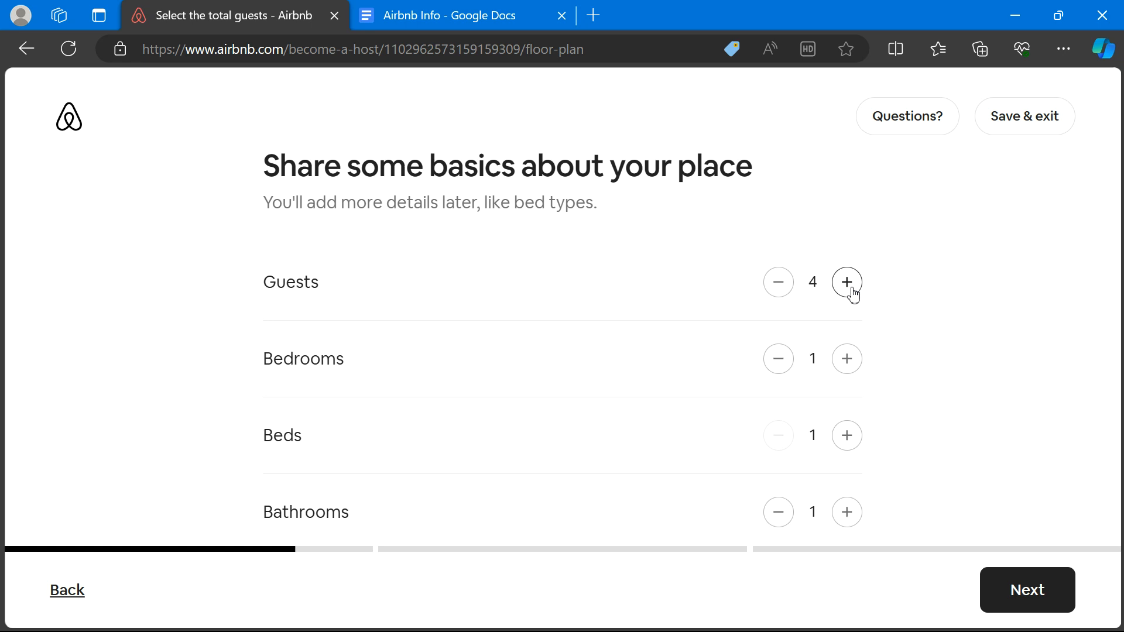
{"action": "left_click", "coordinate": [848, 359]}
{"action": "left_click", "coordinate": [849, 443]}
{"action": "left_click", "coordinate": [849, 443]}
{"action": "left_click", "coordinate": [848, 515]}
{"action": "scroll", "coordinate": [901, 436], "scroll_direction": "down", "scroll_amount": 1}
{"action": "scroll", "coordinate": [855, 463], "scroll_direction": "up", "scroll_amount": 1}
{"action": "left_click", "coordinate": [780, 524]}
{"action": "left_click", "coordinate": [847, 516]}
{"action": "left_click", "coordinate": [847, 516]}
{"action": "left_click", "coordinate": [1005, 591]}
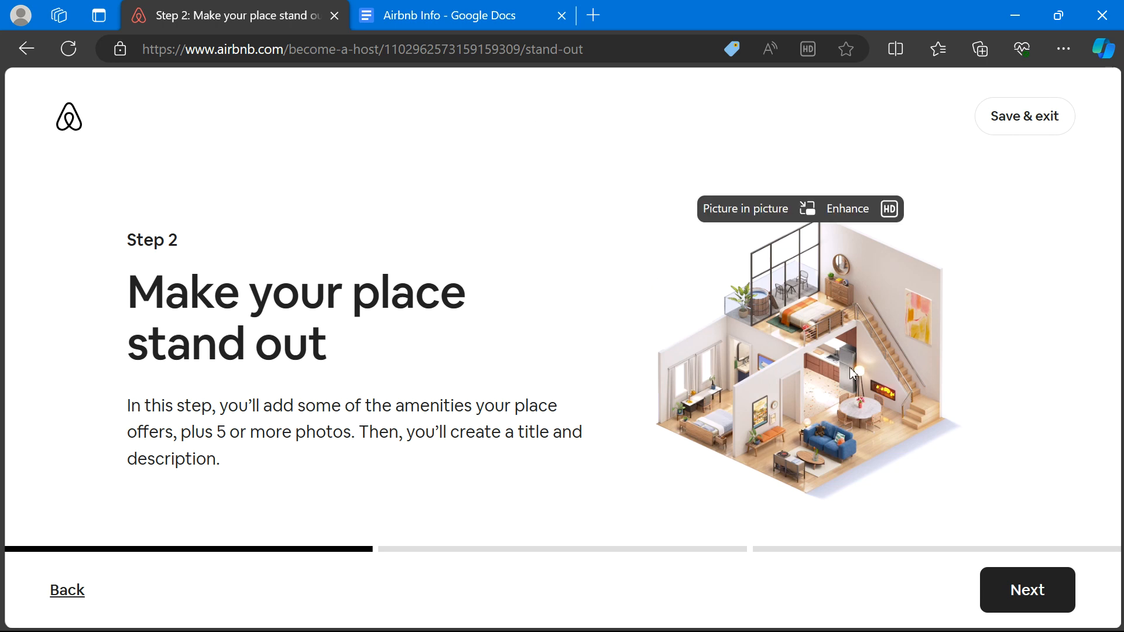
Proceed to the amenities page and select Wifi and Kitchen as amenities the place offers
{"action": "left_click", "coordinate": [1048, 592]}
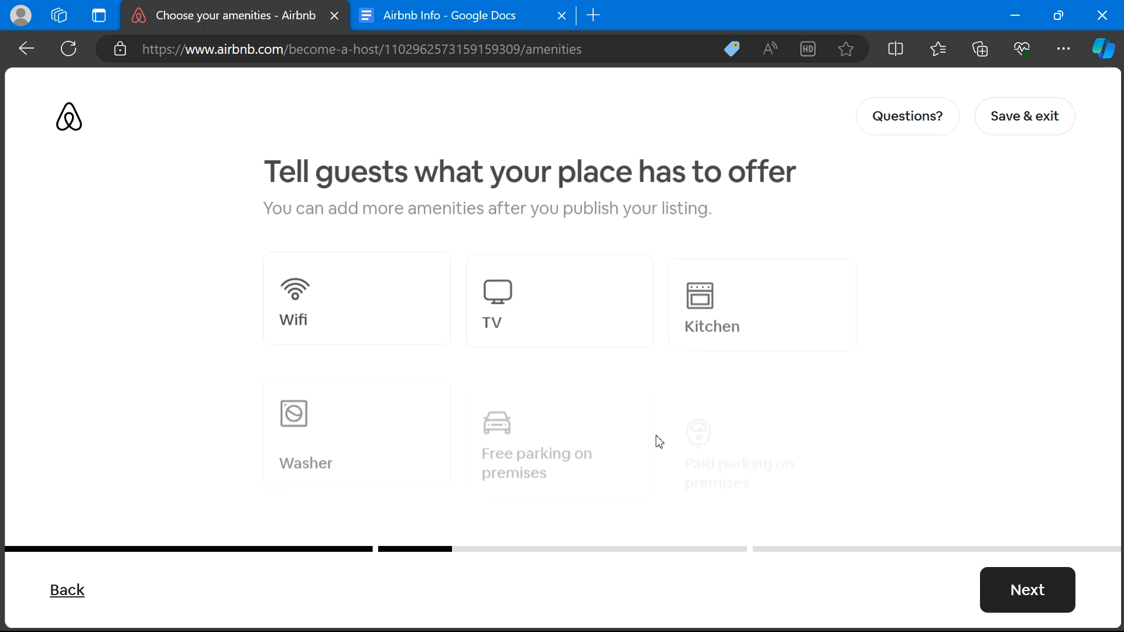
{"action": "scroll", "coordinate": [479, 403], "scroll_direction": "down", "scroll_amount": 3}
{"action": "scroll", "coordinate": [479, 402], "scroll_direction": "up", "scroll_amount": 3}
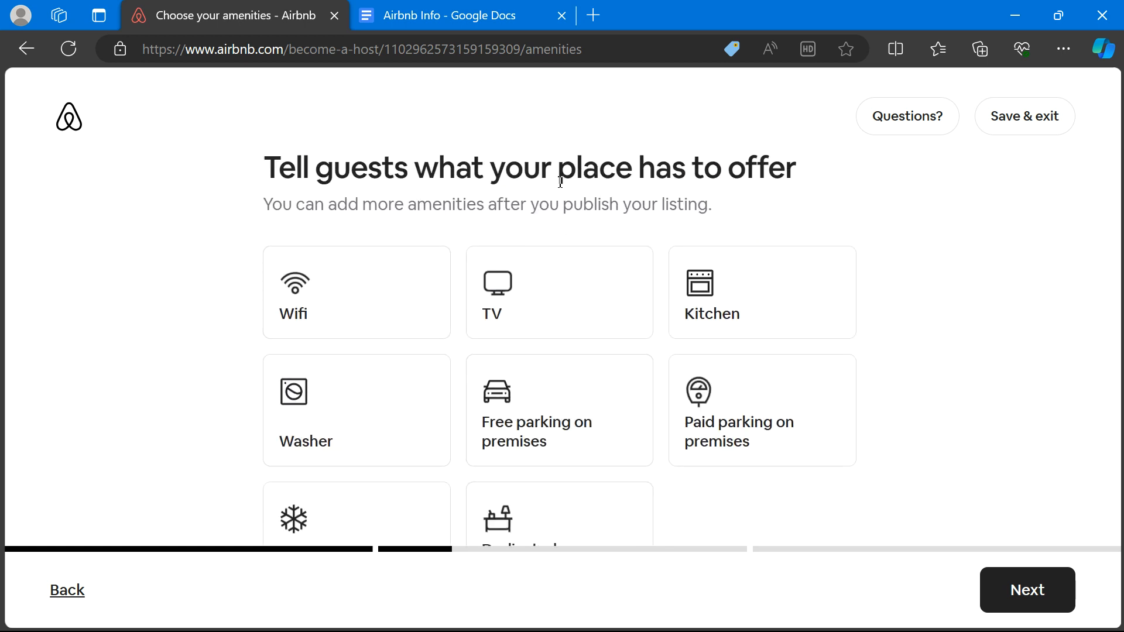
{"action": "scroll", "coordinate": [560, 182], "scroll_direction": "down", "scroll_amount": 1}
{"action": "left_click", "coordinate": [339, 235]}
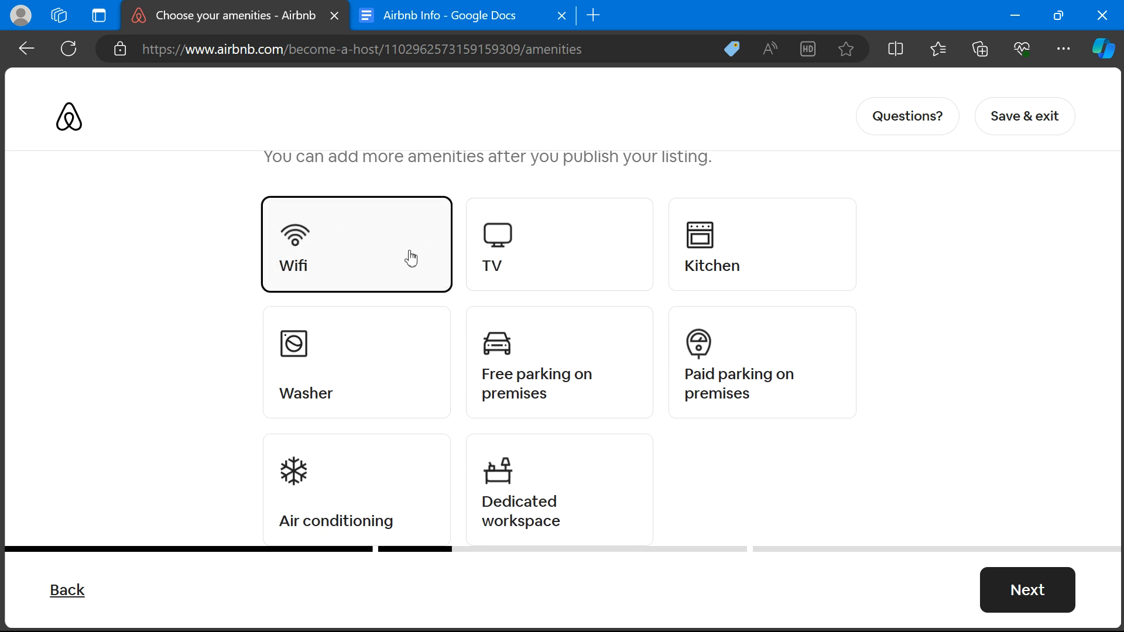
{"action": "left_click", "coordinate": [735, 233]}
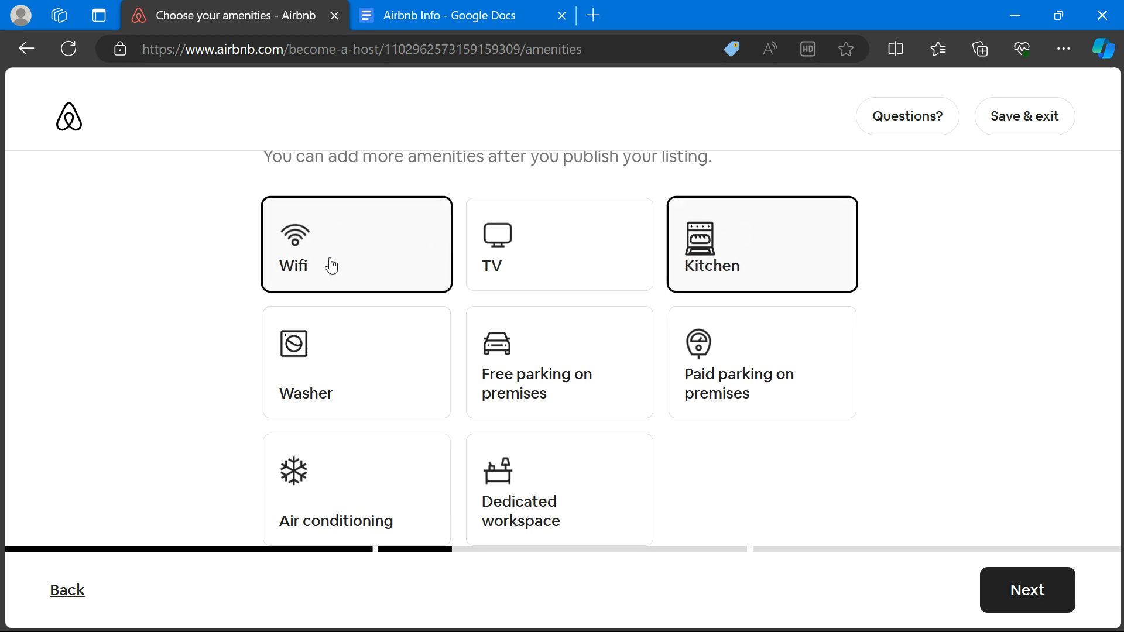
Add Washer and Free parking on premises to the selected amenities
{"action": "scroll", "coordinate": [627, 434], "scroll_direction": "down", "scroll_amount": 3}
{"action": "scroll", "coordinate": [629, 436], "scroll_direction": "up", "scroll_amount": 2}
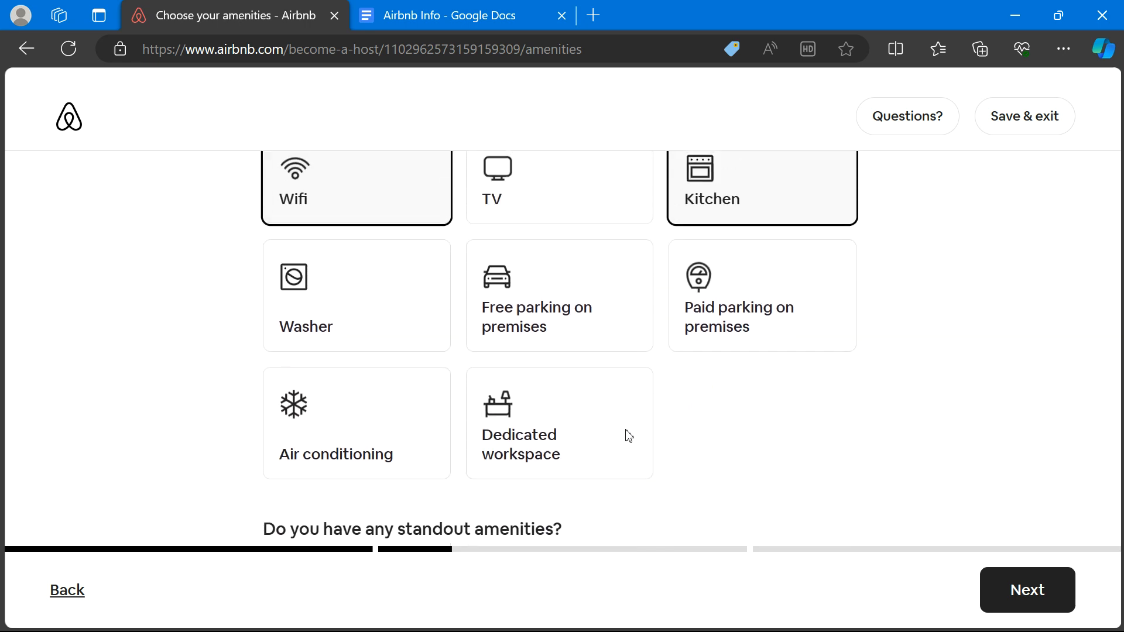
{"action": "left_click", "coordinate": [379, 338]}
{"action": "left_click", "coordinate": [629, 304]}
{"action": "scroll", "coordinate": [529, 444], "scroll_direction": "up", "scroll_amount": 1}
{"action": "scroll", "coordinate": [533, 443], "scroll_direction": "down", "scroll_amount": 1}
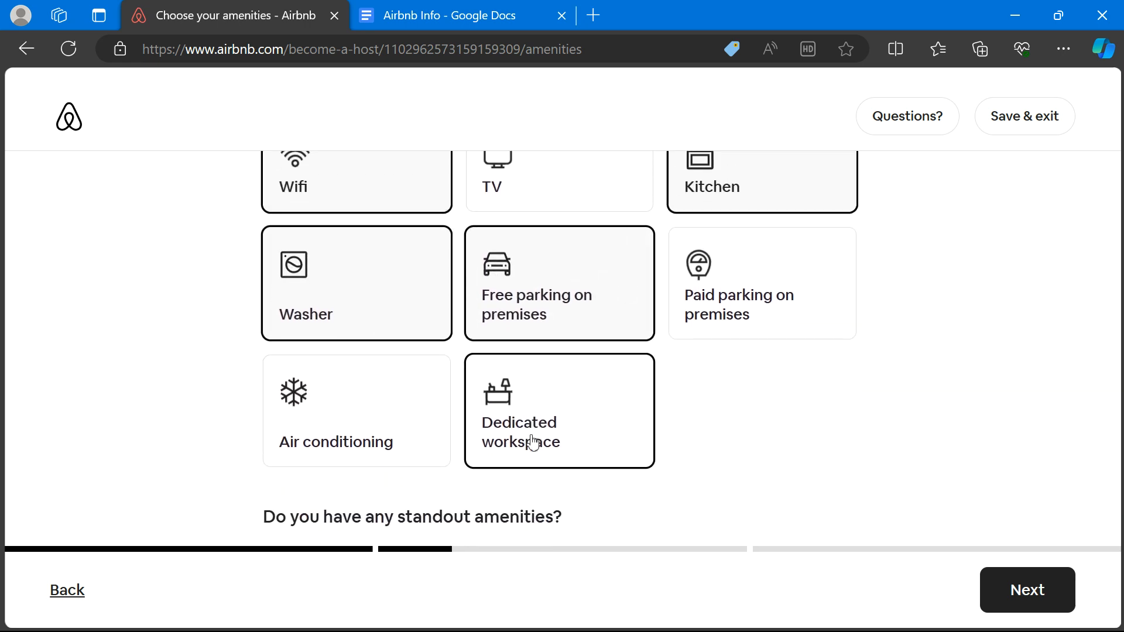
Select Pool and Fire pit as the place's standout amenities
{"action": "left_click", "coordinate": [559, 206]}
{"action": "scroll", "coordinate": [554, 292], "scroll_direction": "down", "scroll_amount": 4}
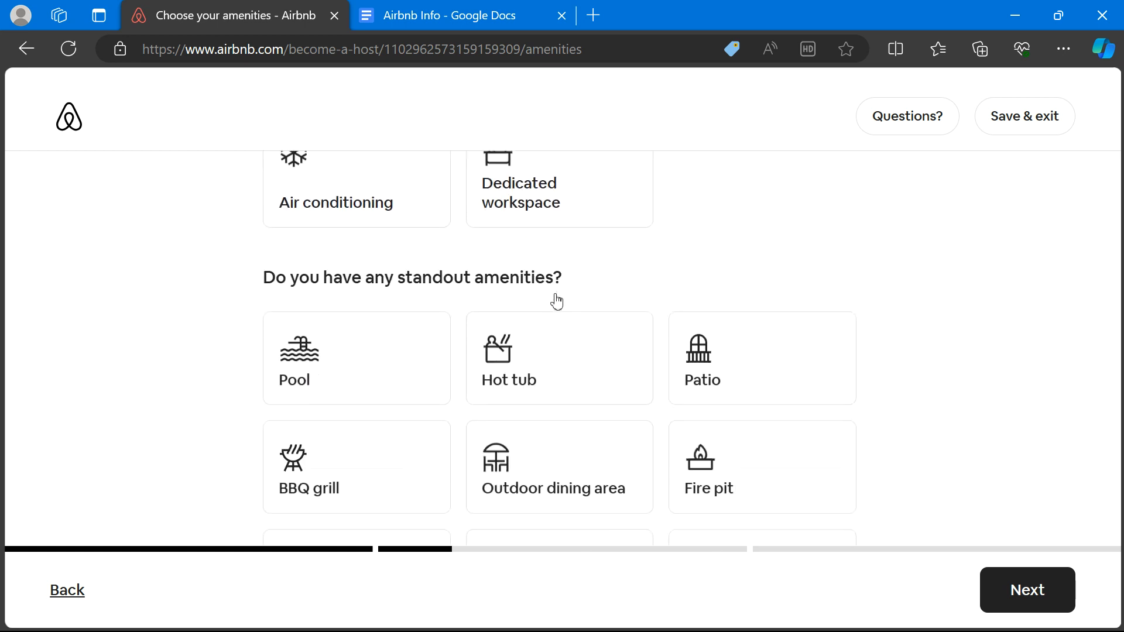
{"action": "left_click", "coordinate": [649, 358]}
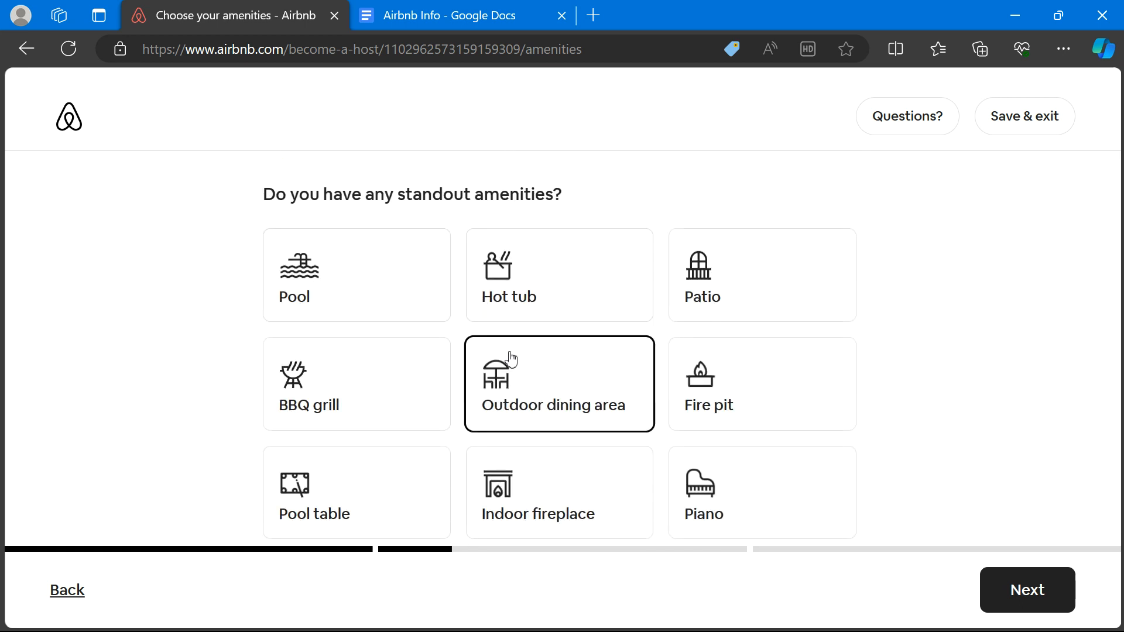
{"action": "scroll", "coordinate": [886, 412], "scroll_direction": "down", "scroll_amount": 2}
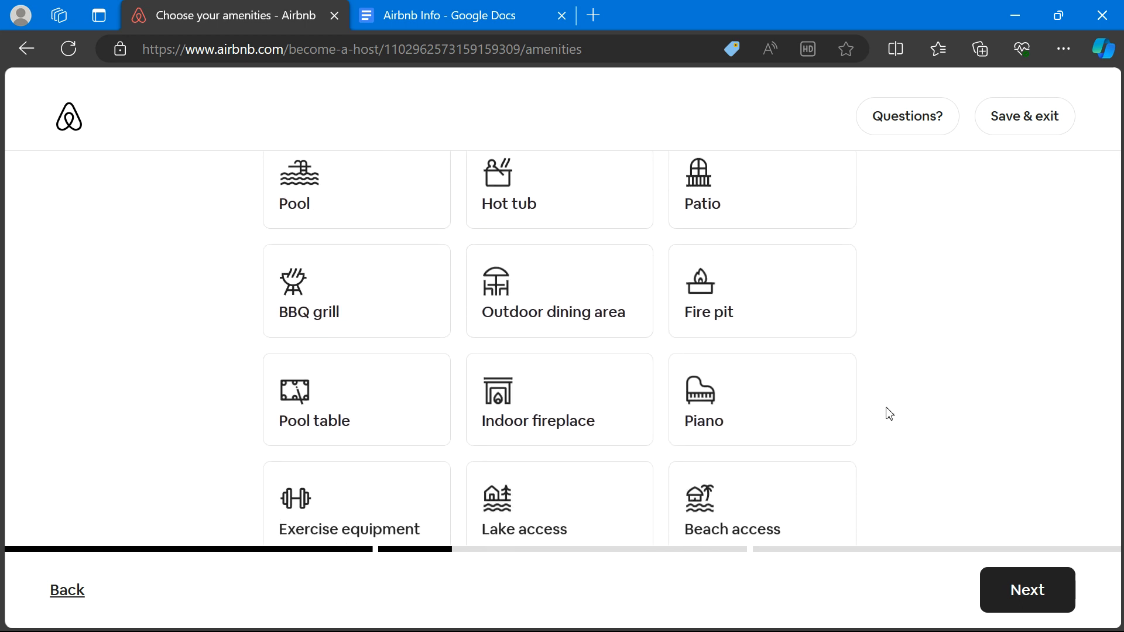
{"action": "left_click", "coordinate": [393, 213]}
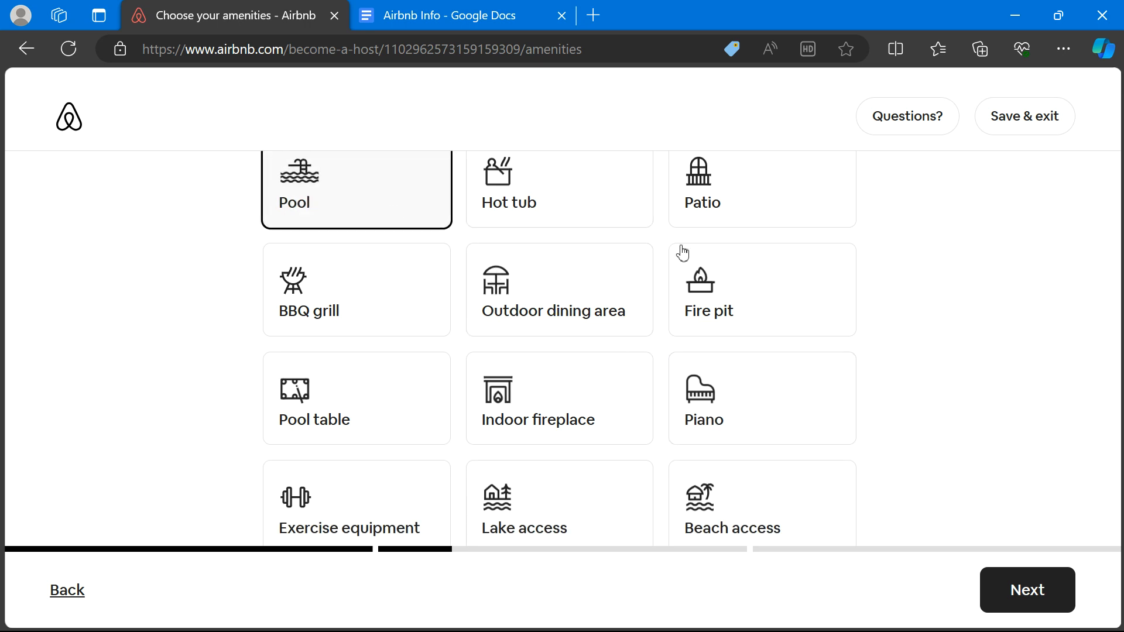
{"action": "left_click", "coordinate": [739, 273]}
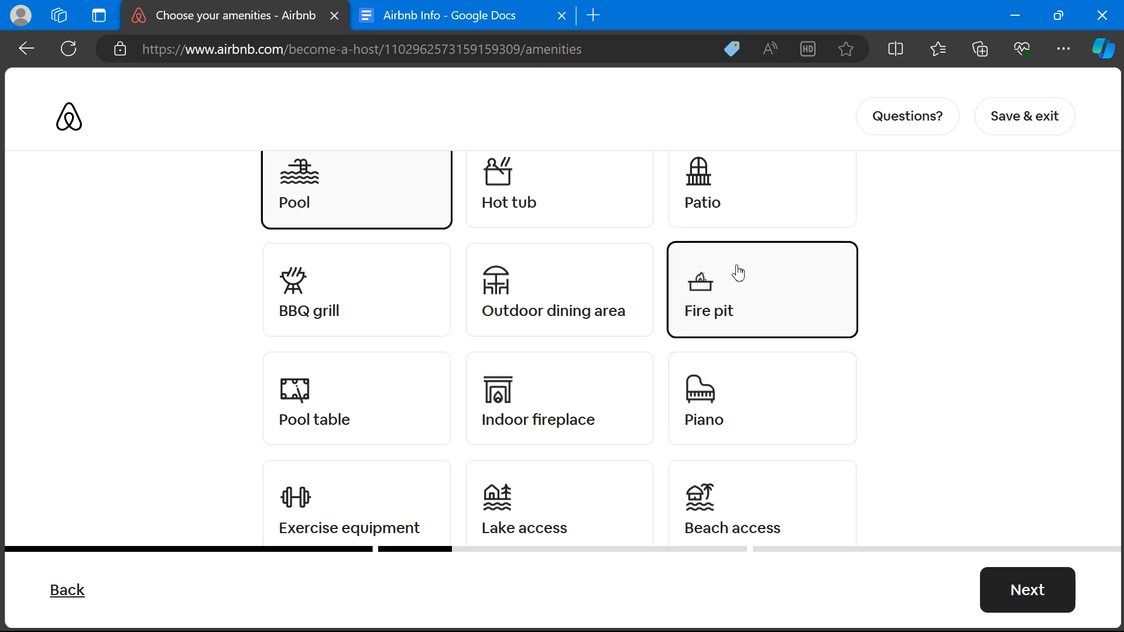
Mark Smoke alarm, Carbon monoxide alarm and Fire extinguisher as available safety items and continue to the photos page
{"action": "scroll", "coordinate": [739, 273], "scroll_direction": "down", "scroll_amount": 6}
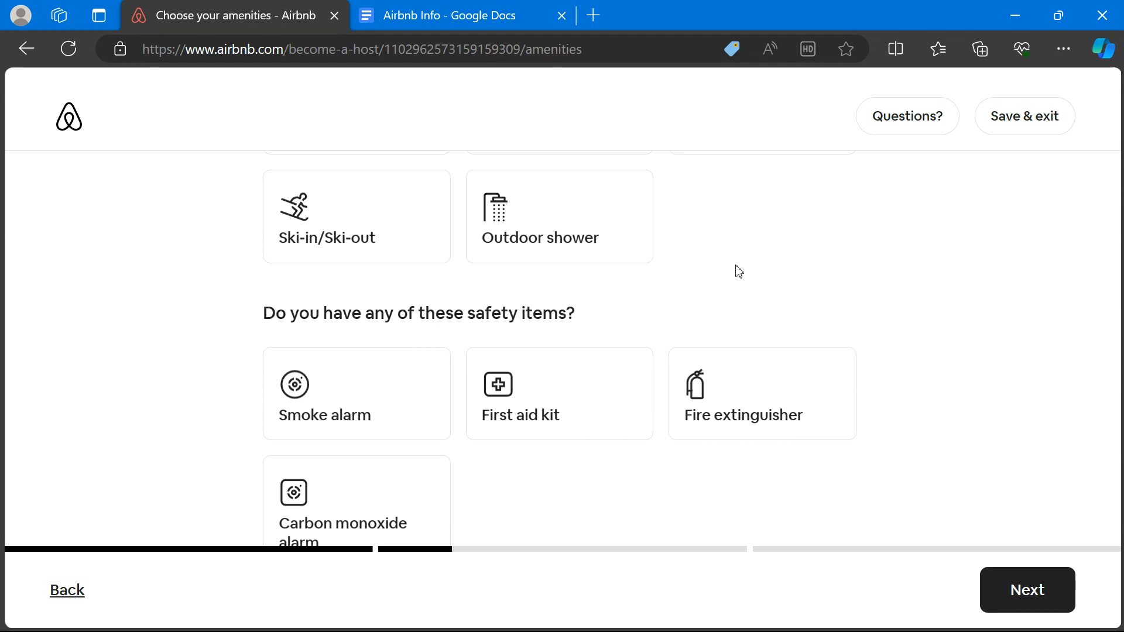
{"action": "scroll", "coordinate": [738, 271], "scroll_direction": "down", "scroll_amount": 1}
{"action": "scroll", "coordinate": [735, 269], "scroll_direction": "up", "scroll_amount": 2}
{"action": "scroll", "coordinate": [735, 268], "scroll_direction": "down", "scroll_amount": 2}
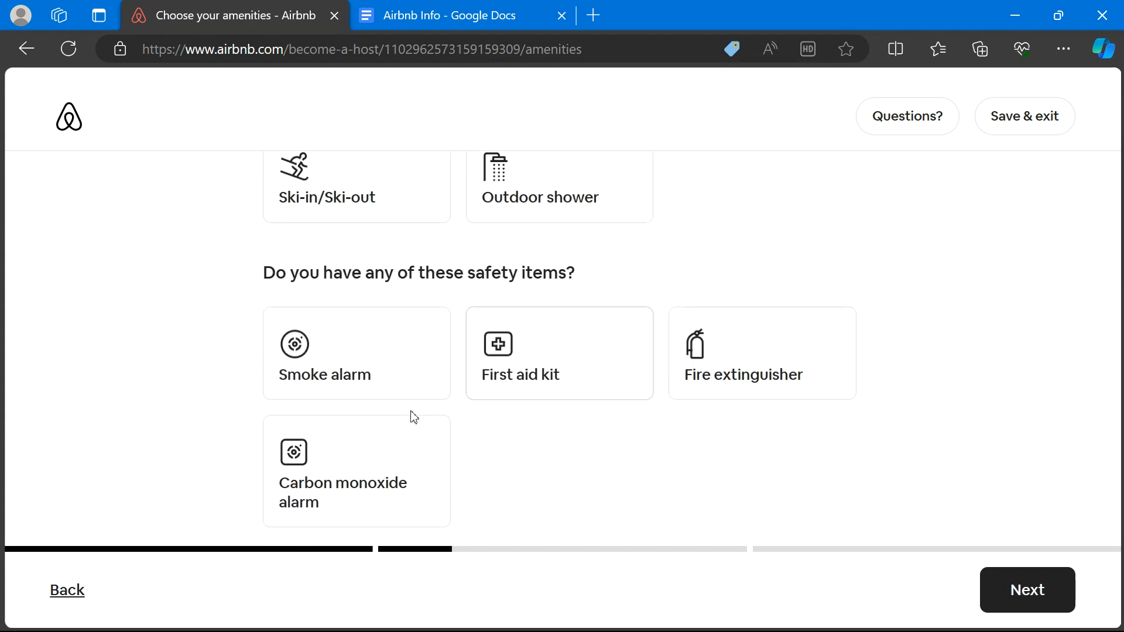
{"action": "left_click", "coordinate": [378, 388]}
{"action": "left_click", "coordinate": [381, 469]}
{"action": "left_click", "coordinate": [686, 376]}
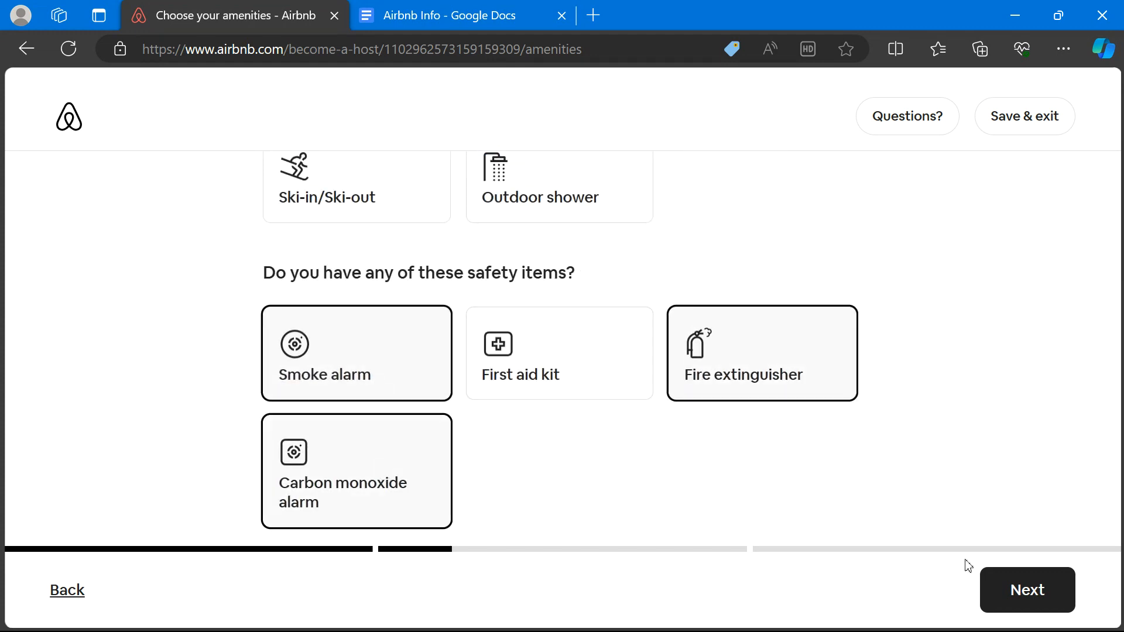
{"action": "left_click", "coordinate": [1007, 585]}
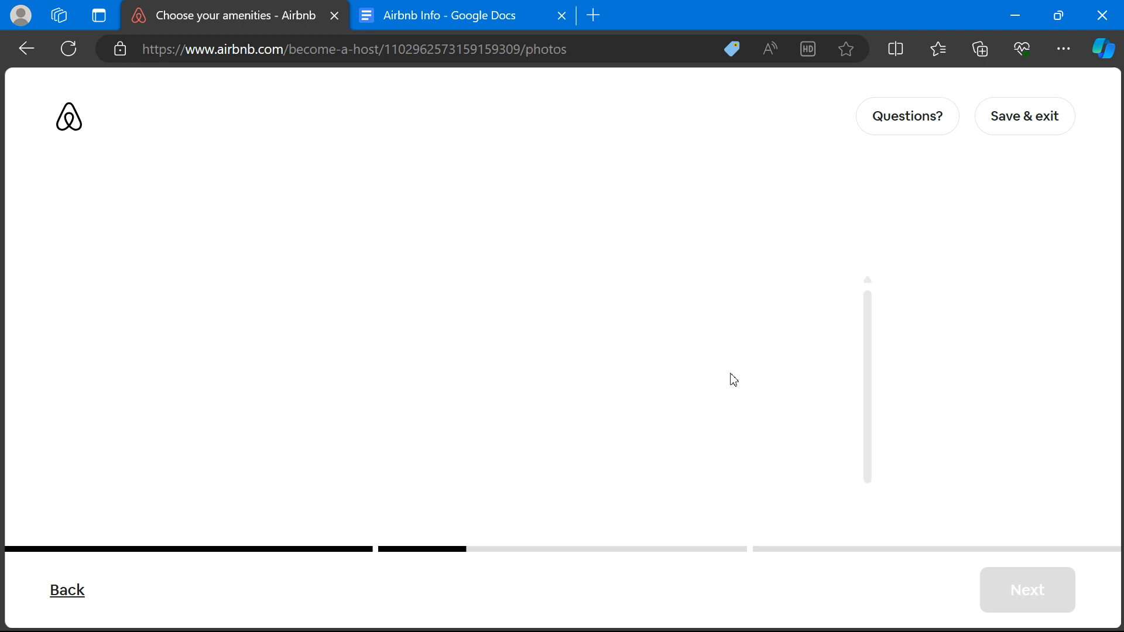
Upload all seven photos from the Airbnb Unit Photos folder on the Desktop to the listing
{"action": "scroll", "coordinate": [665, 350], "scroll_direction": "down", "scroll_amount": 1}
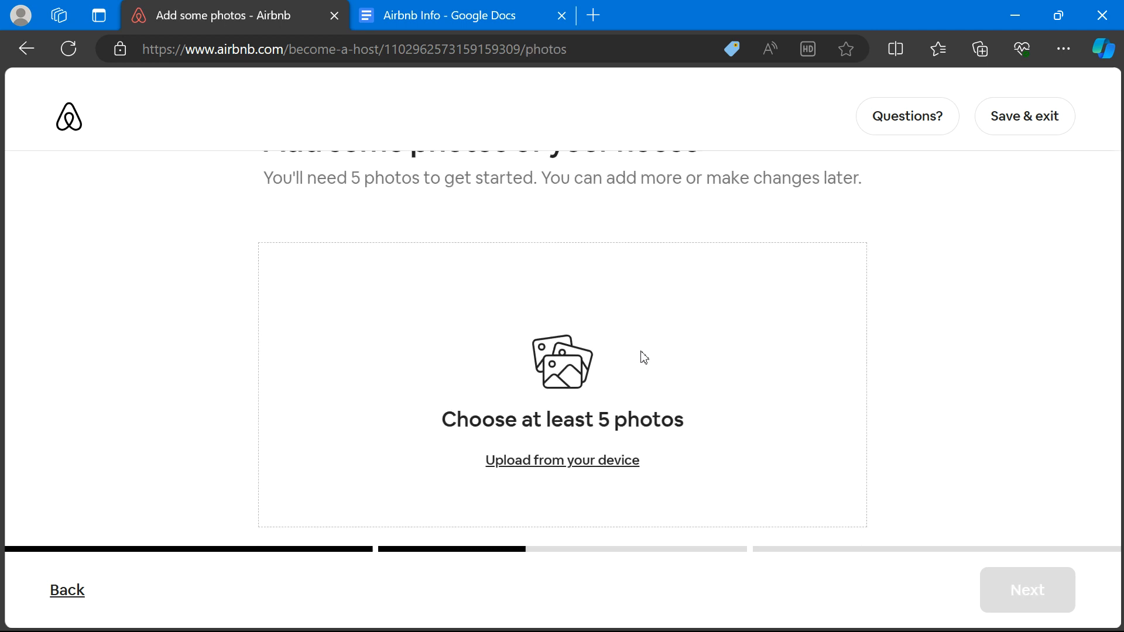
{"action": "left_click", "coordinate": [588, 460]}
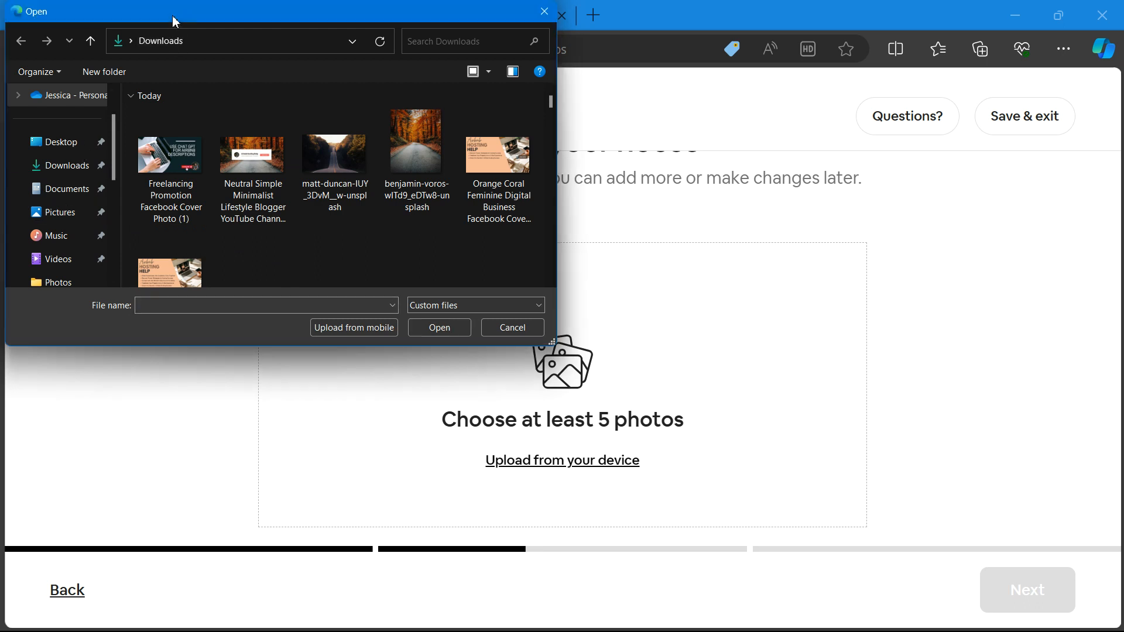
{"action": "left_click_drag", "start_coordinate": [173, 15], "coordinate": [364, 56]}
{"action": "left_click", "coordinate": [262, 193]}
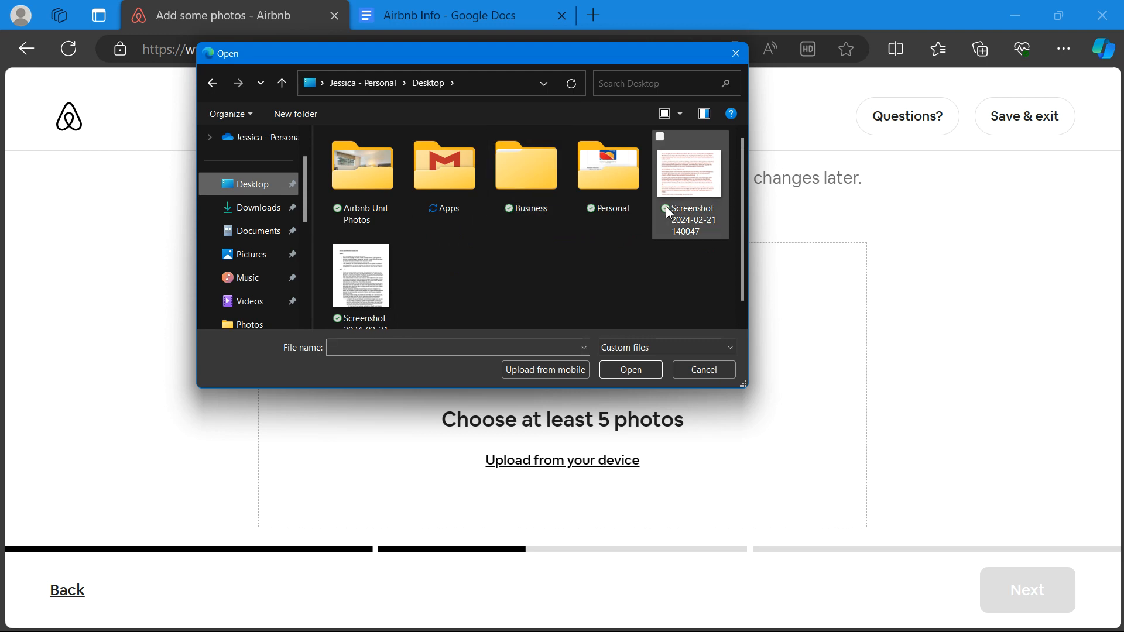
{"action": "double_click", "coordinate": [342, 190]}
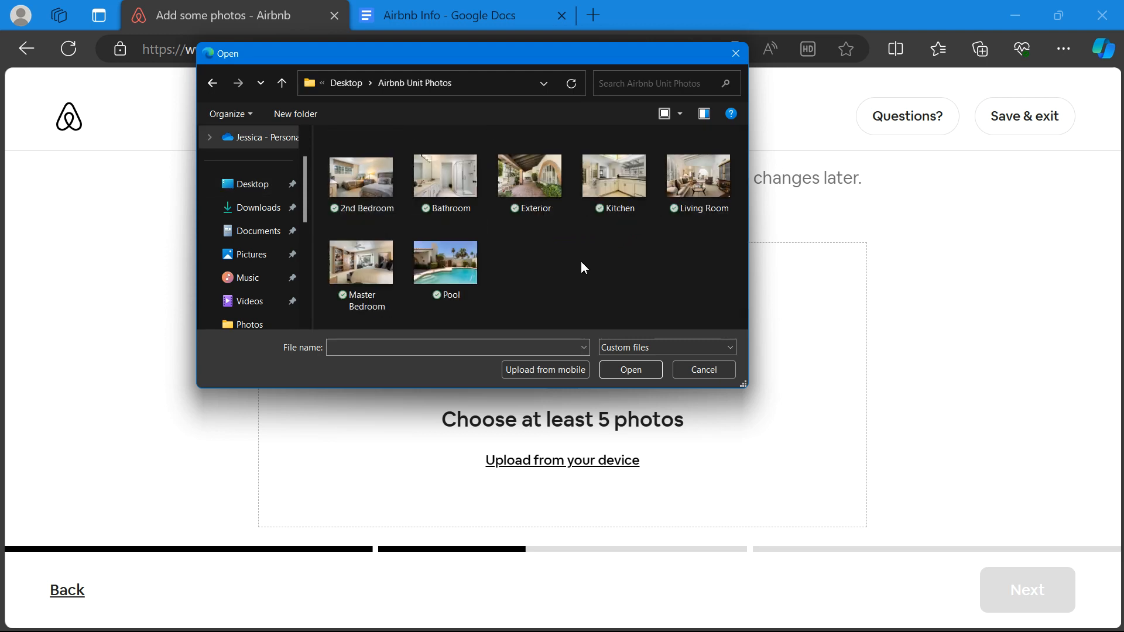
{"action": "left_click", "coordinate": [360, 188]}
{"action": "left_click", "coordinate": [436, 265], "text": "shift"}
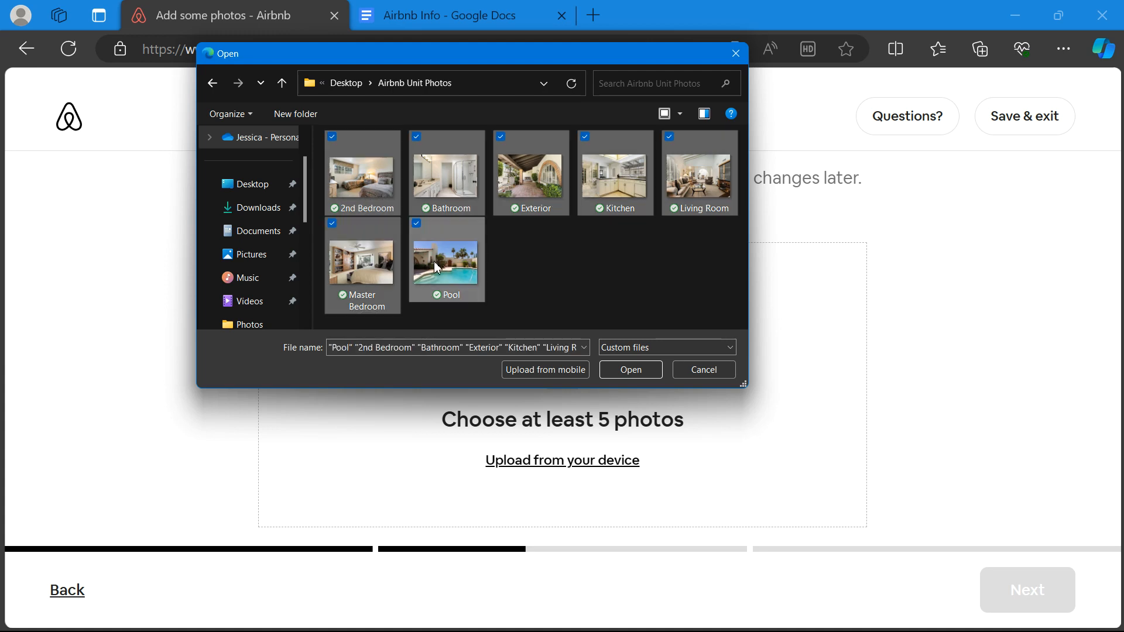
{"action": "left_click", "coordinate": [614, 369]}
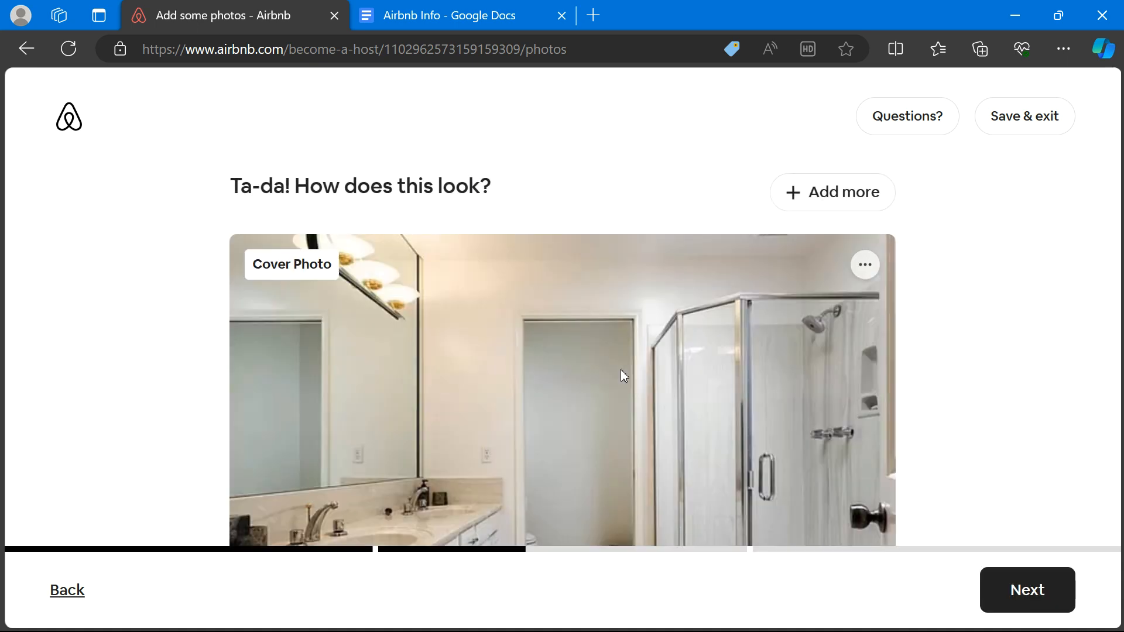
Review the uploaded photos and check the options offered for the current cover photo
{"action": "scroll", "coordinate": [624, 376], "scroll_direction": "down", "scroll_amount": 3}
{"action": "scroll", "coordinate": [621, 372], "scroll_direction": "down", "scroll_amount": 10}
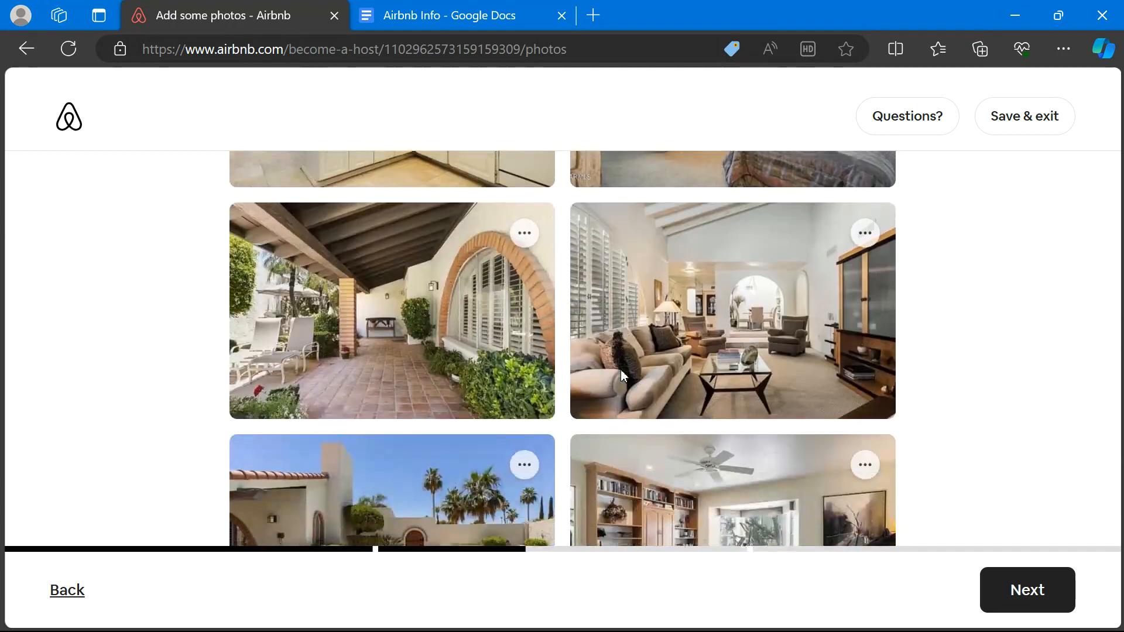
{"action": "scroll", "coordinate": [620, 370], "scroll_direction": "down", "scroll_amount": 2}
{"action": "scroll", "coordinate": [621, 370], "scroll_direction": "up", "scroll_amount": 10}
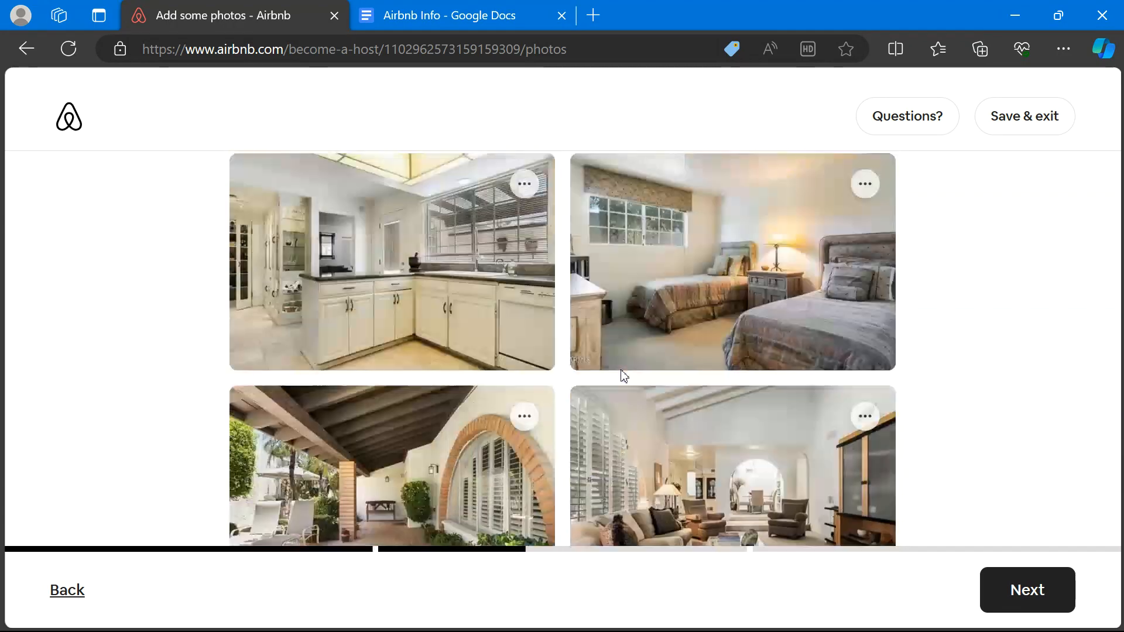
{"action": "scroll", "coordinate": [620, 370], "scroll_direction": "up", "scroll_amount": 3}
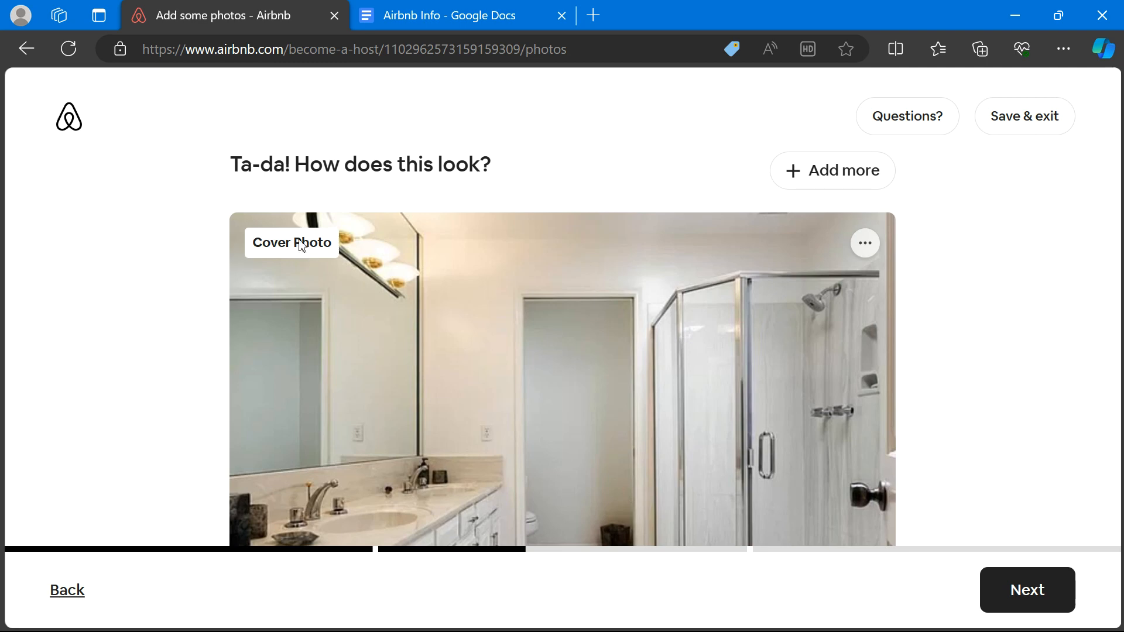
{"action": "left_click", "coordinate": [864, 248]}
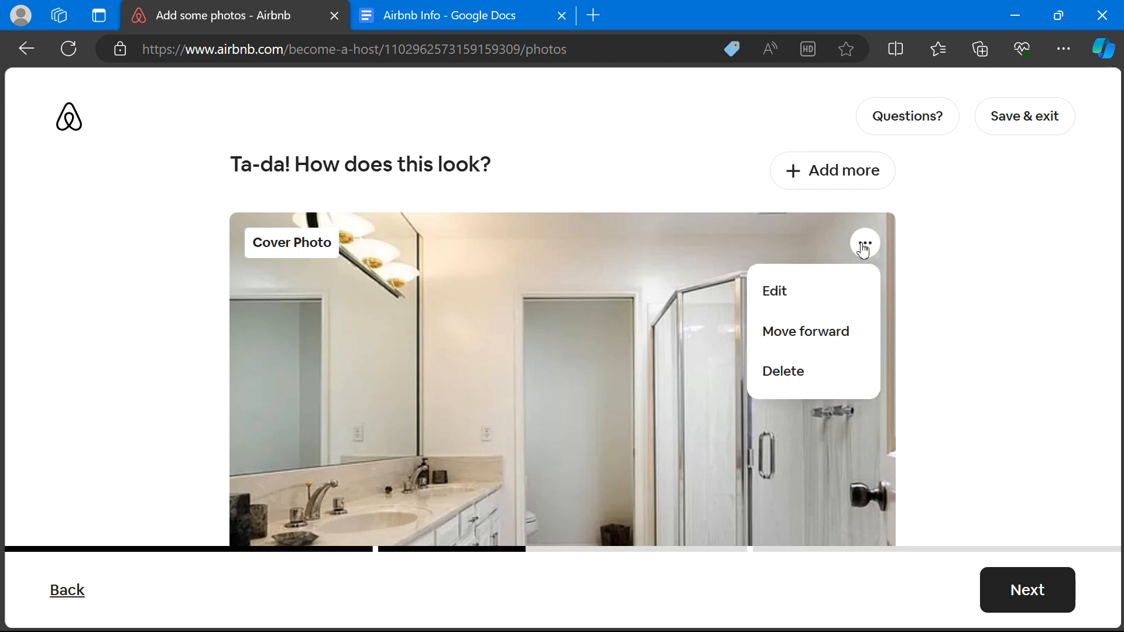
{"action": "left_click", "coordinate": [864, 249]}
Make the exterior photo of the covered brick patio the listing's cover photo
{"action": "scroll", "coordinate": [754, 371], "scroll_direction": "down", "scroll_amount": 15}
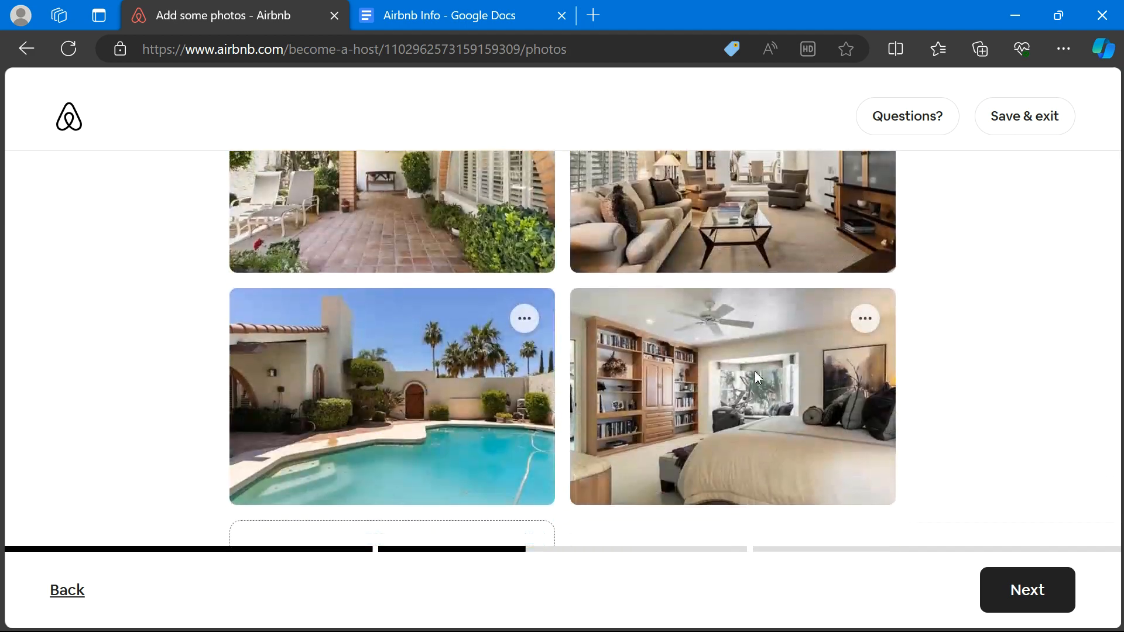
{"action": "scroll", "coordinate": [754, 371], "scroll_direction": "up", "scroll_amount": 5}
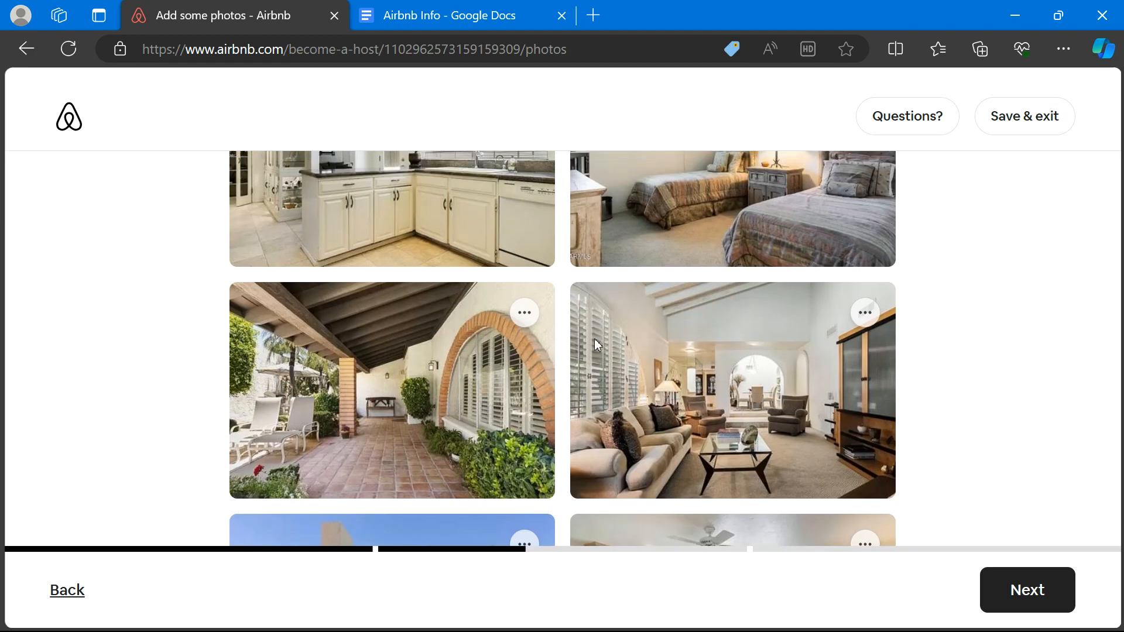
{"action": "left_click", "coordinate": [524, 314]}
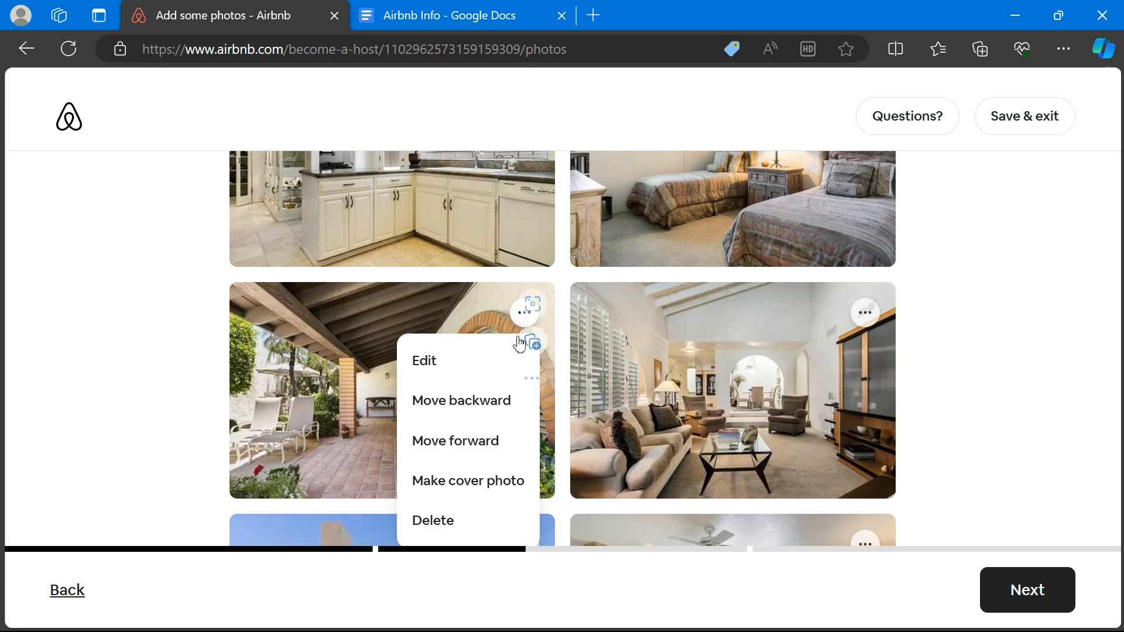
{"action": "left_click", "coordinate": [493, 469]}
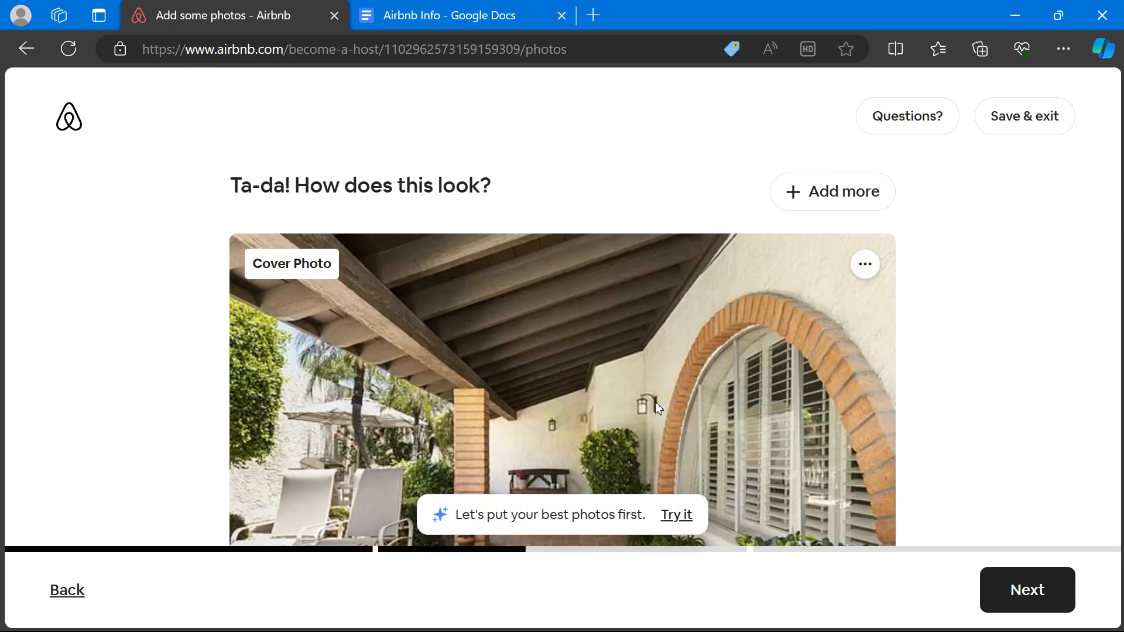
Review the new cover photo and photo order, and continue to the listing title page
{"action": "scroll", "coordinate": [656, 403], "scroll_direction": "down", "scroll_amount": 4}
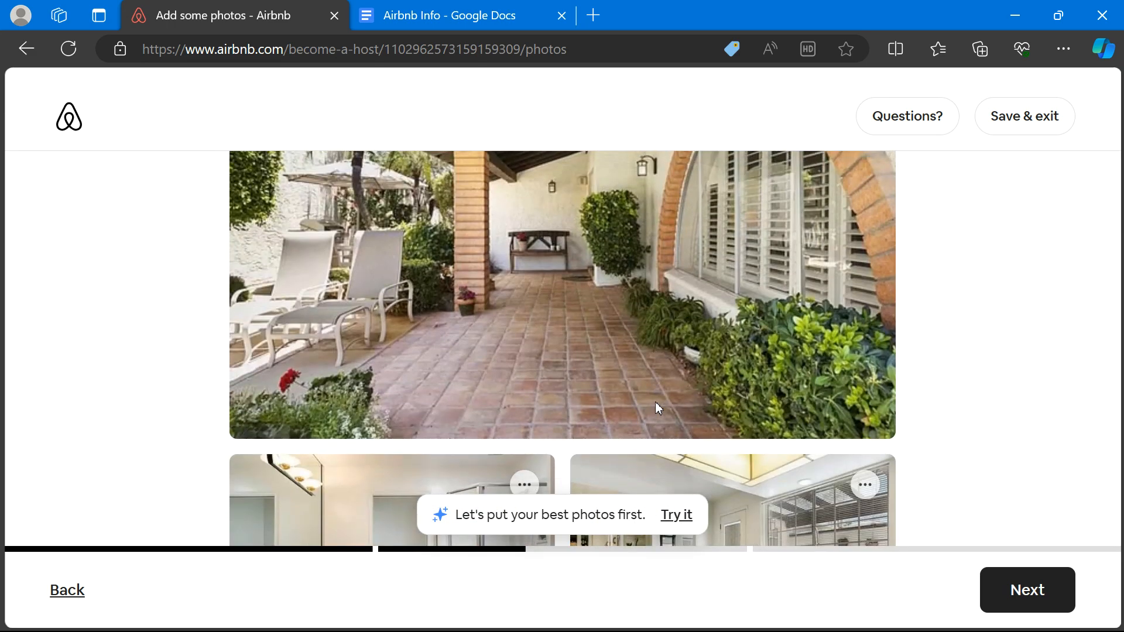
{"action": "scroll", "coordinate": [655, 401], "scroll_direction": "up", "scroll_amount": 4}
{"action": "scroll", "coordinate": [815, 375], "scroll_direction": "down", "scroll_amount": 4}
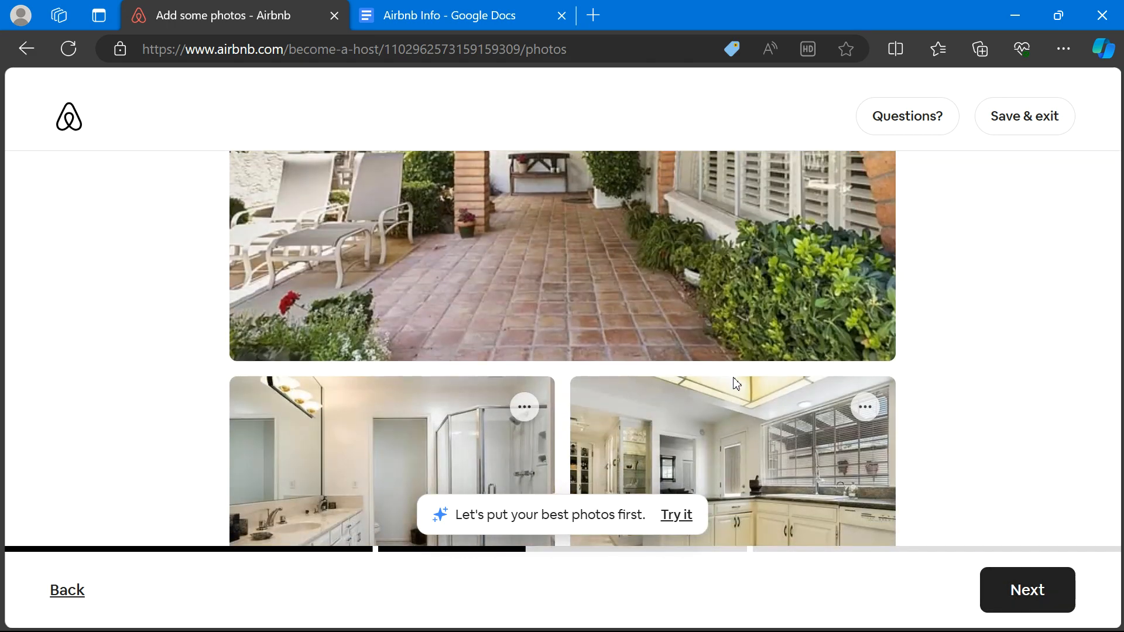
{"action": "scroll", "coordinate": [737, 383], "scroll_direction": "up", "scroll_amount": 4}
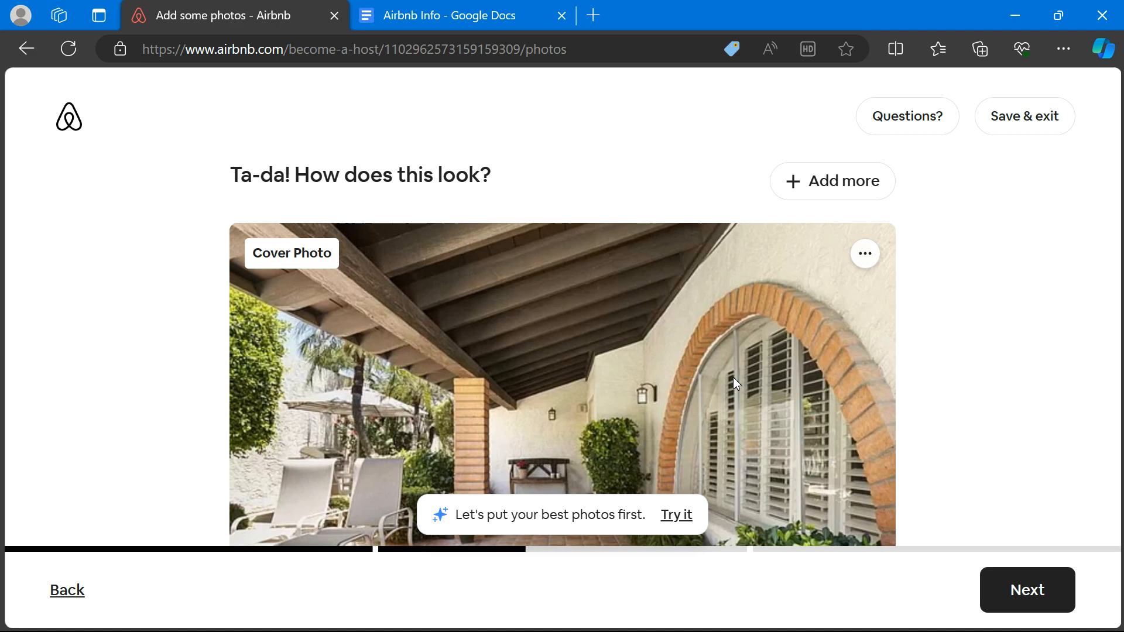
{"action": "scroll", "coordinate": [701, 421], "scroll_direction": "down", "scroll_amount": 4}
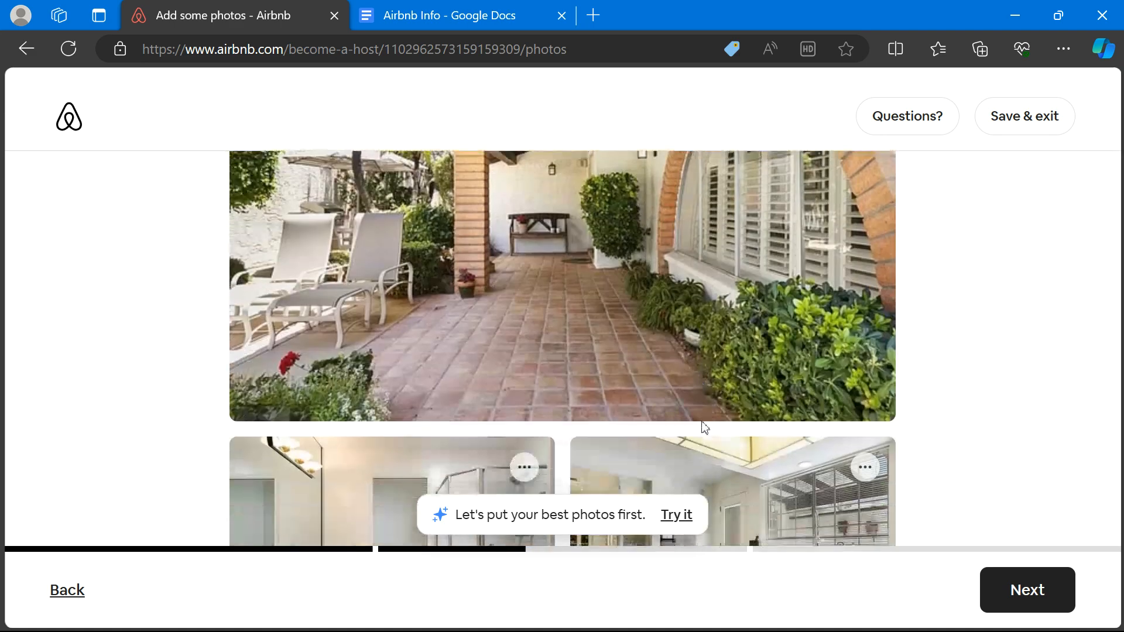
{"action": "scroll", "coordinate": [704, 427], "scroll_direction": "up", "scroll_amount": 3}
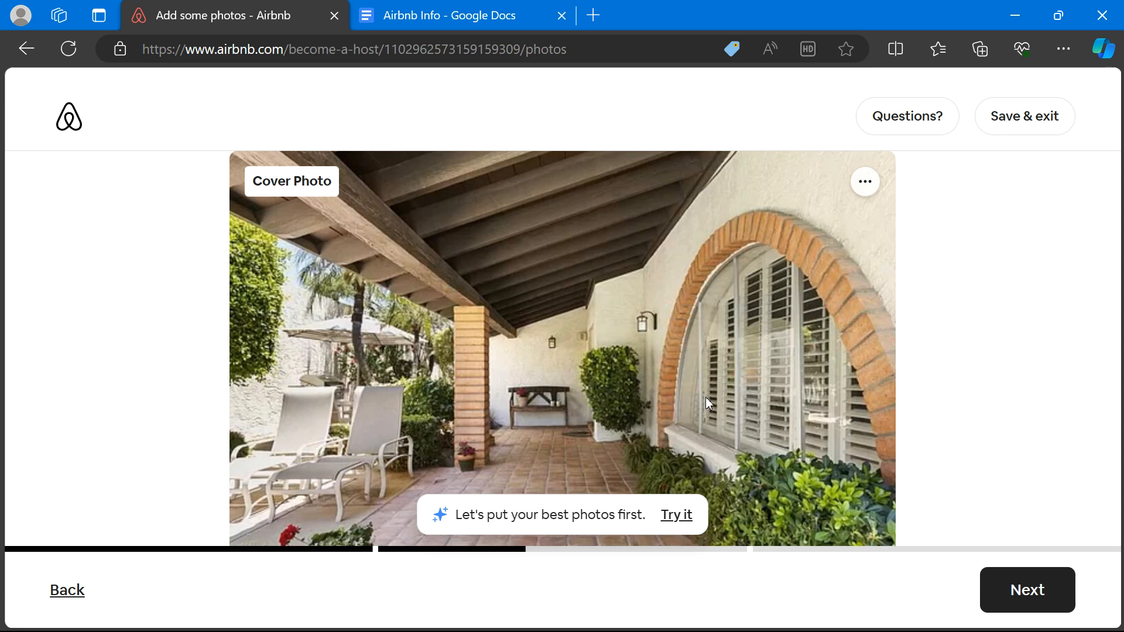
{"action": "left_click", "coordinate": [1024, 587]}
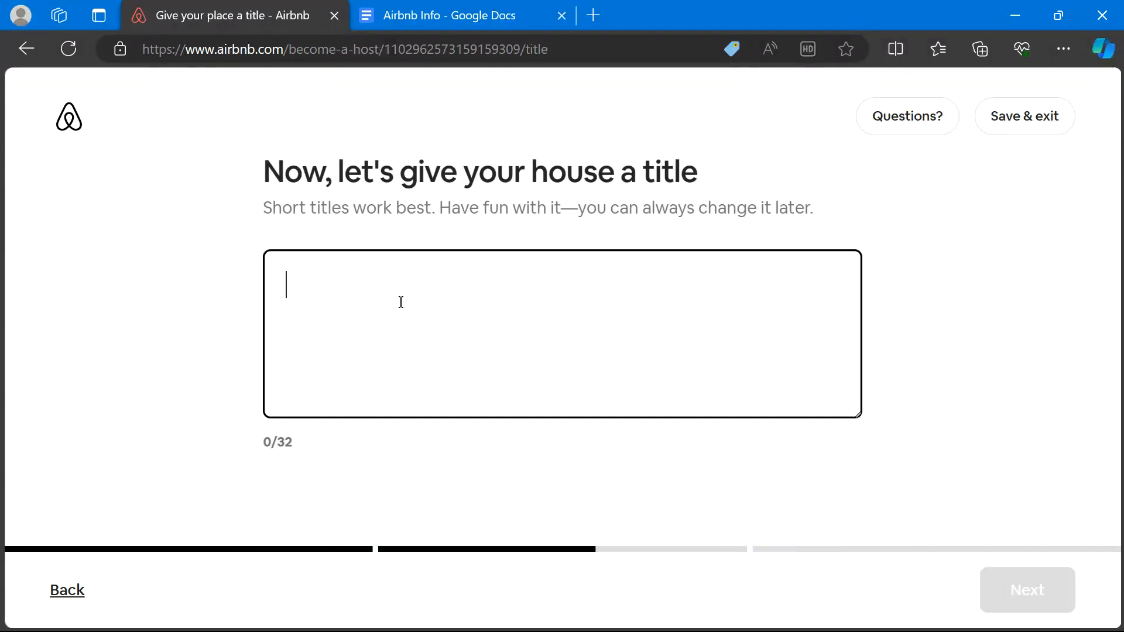
Copy the title "Tranquil Desert Escape with Mountain Views" from the Airbnb Info Google Doc and paste it as the listing's title
{"action": "left_click", "coordinate": [435, 18]}
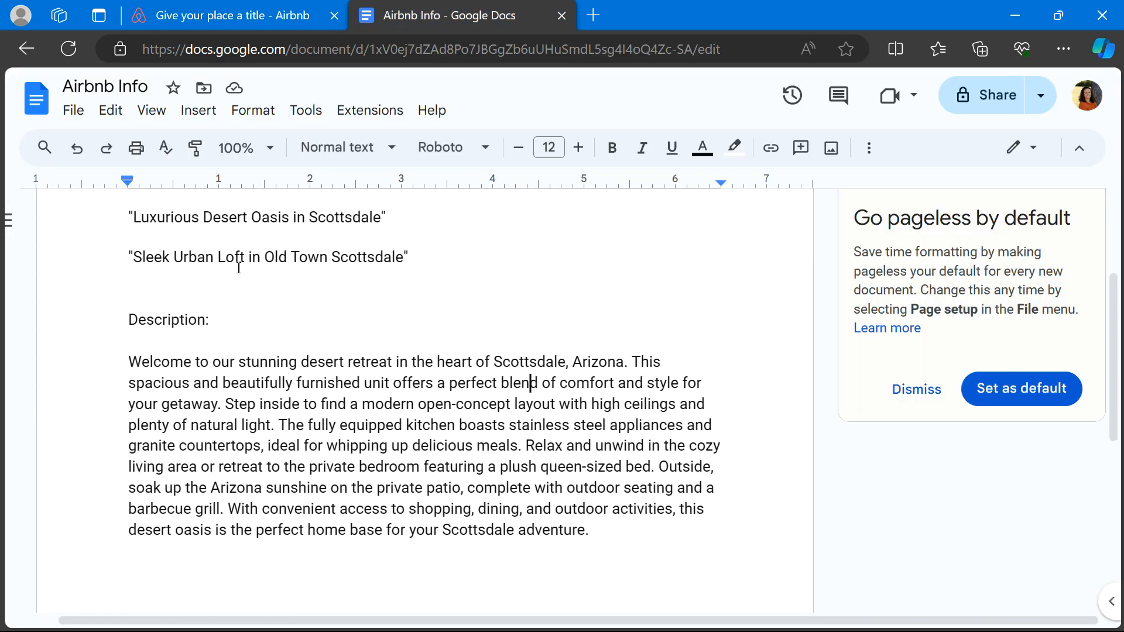
{"action": "scroll", "coordinate": [239, 268], "scroll_direction": "up", "scroll_amount": 3}
{"action": "triple_click", "coordinate": [254, 364]}
{"action": "key", "text": "ctrl+c"}
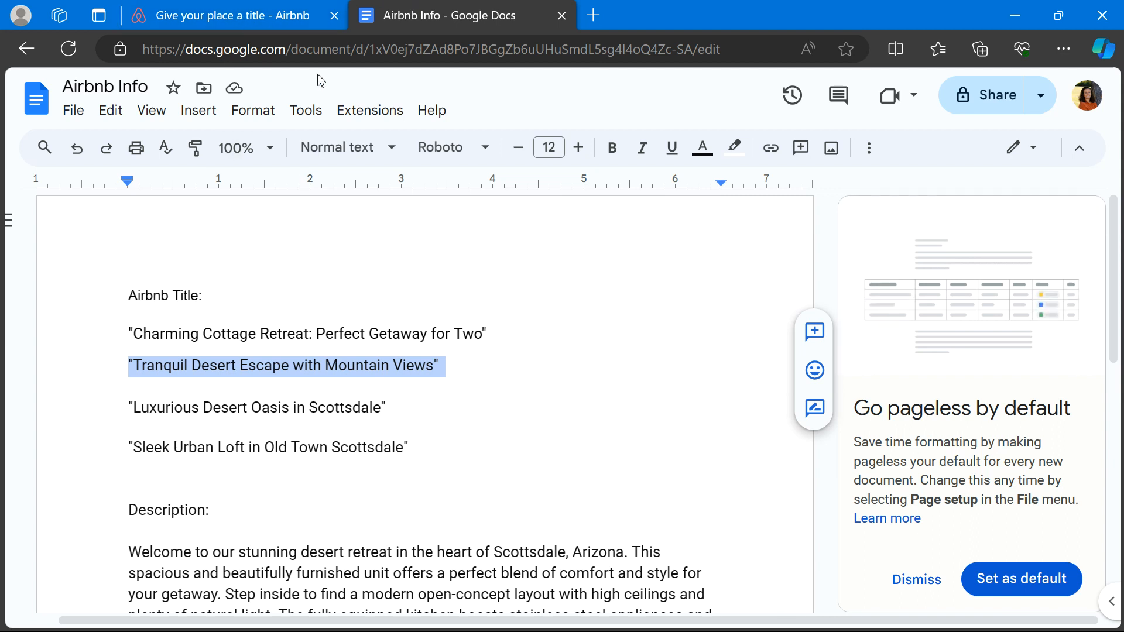
{"action": "left_click", "coordinate": [156, 16]}
{"action": "key", "text": "ctrl+v"}
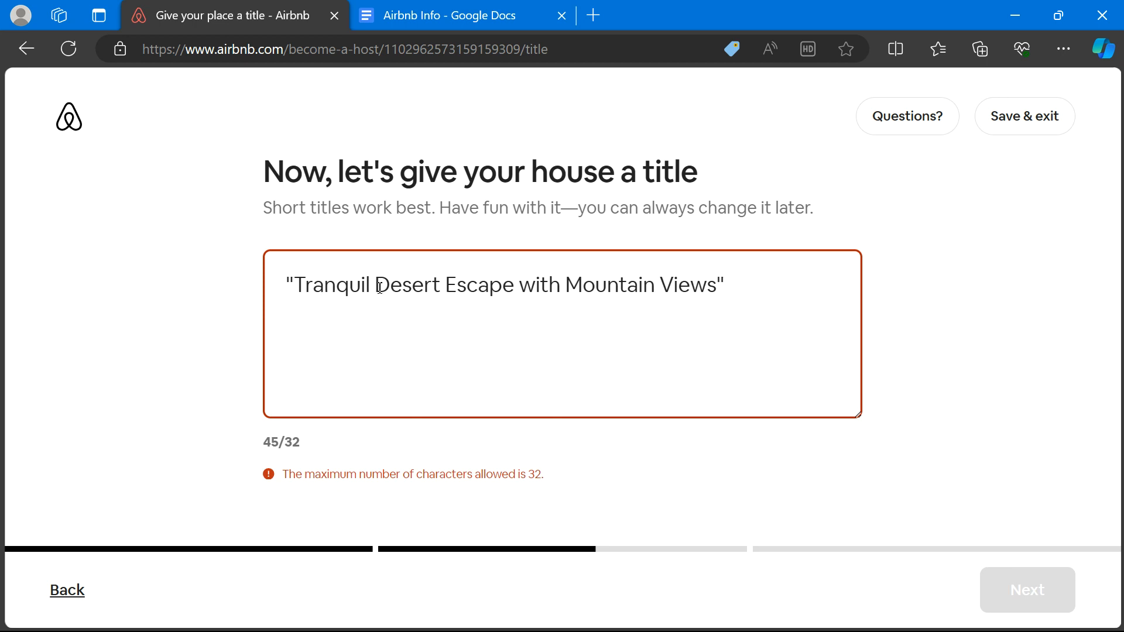
Remove the quotation marks around the title so it reads Tranquil Desert Escape with Mountain Views
{"action": "double_click", "coordinate": [405, 286]}
{"action": "left_click", "coordinate": [297, 285]}
{"action": "key", "text": "BackSpace"}
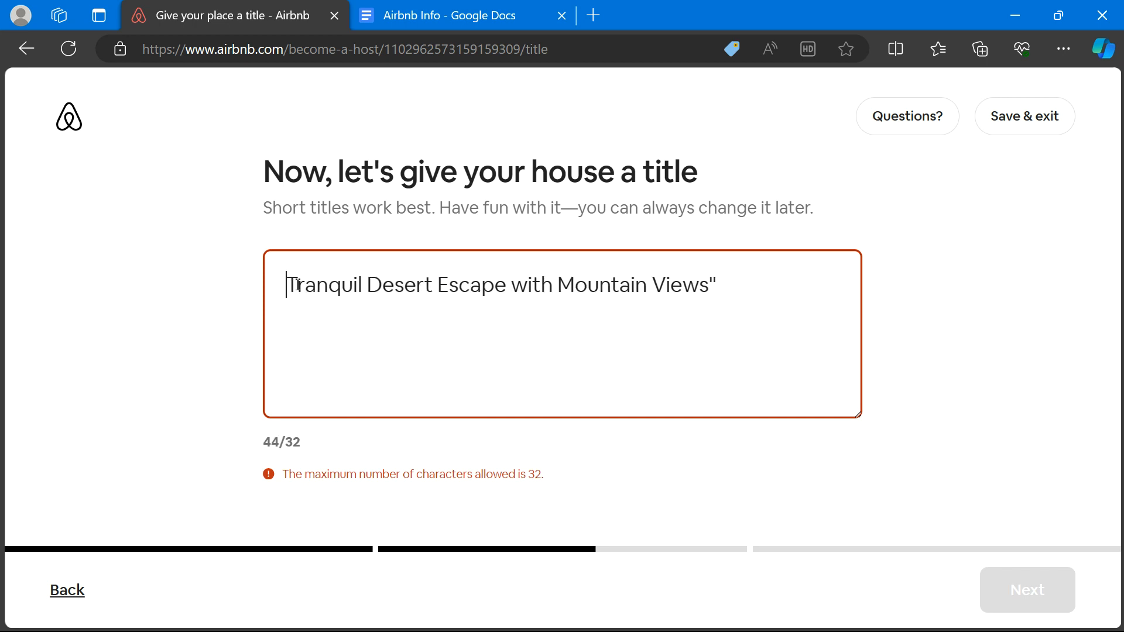
{"action": "key", "text": "BackSpace"}
{"action": "key", "text": "BackSpace"}
{"action": "key", "text": "BackSpace"}
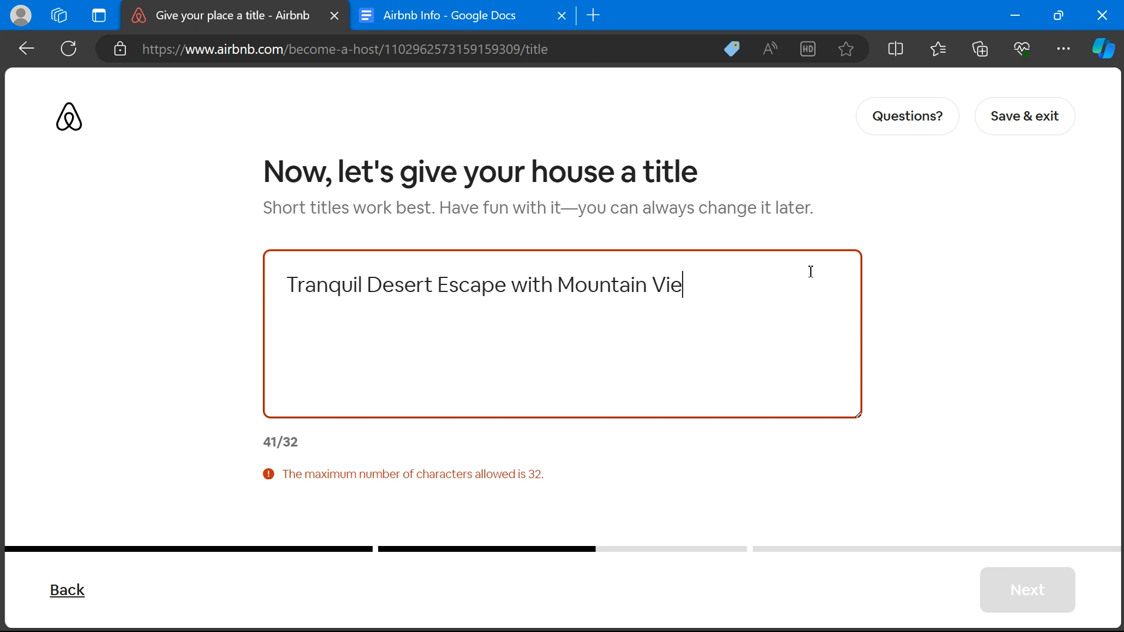
{"action": "type", "text": "ws"}
Shorten the title to Escape with Mountain Views by deleting the words Tranquil Desert
{"action": "double_click", "coordinate": [399, 293]}
{"action": "key", "text": "BackSpace"}
{"action": "key", "text": "BackSpace"}
{"action": "key", "text": "BackSpace"}
{"action": "key", "text": "BackSpace"}
{"action": "key", "text": "BackSpace"}
{"action": "key", "text": "BackSpace"}
{"action": "key", "text": "BackSpace"}
{"action": "key", "text": "BackSpace"}
{"action": "key", "text": "BackSpace"}
{"action": "key", "text": "BackSpace"}
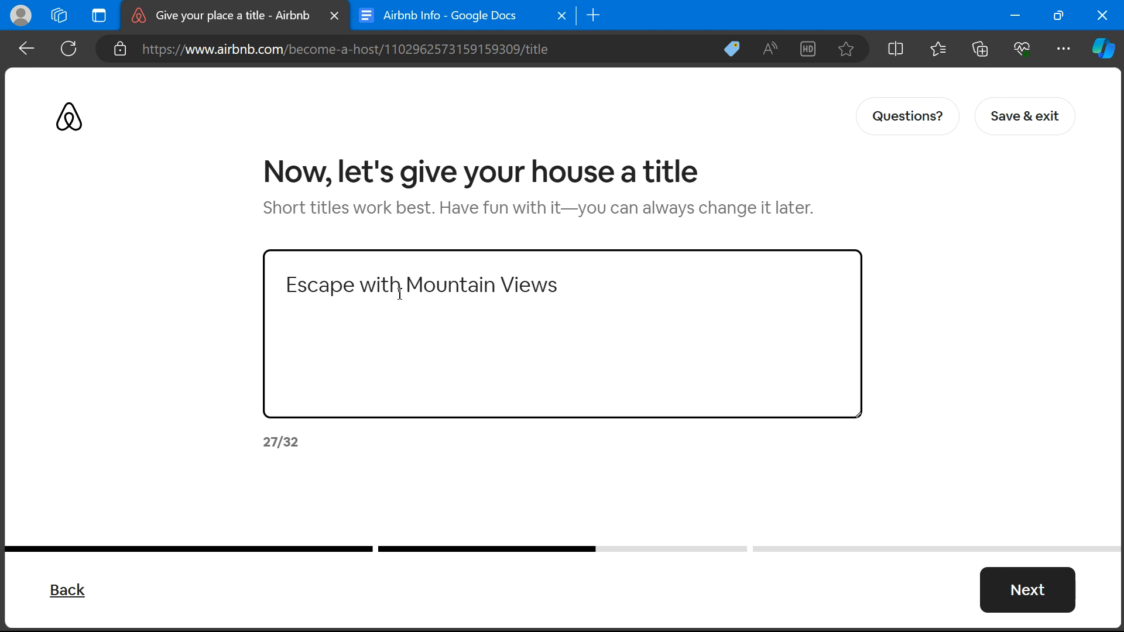
Reword the listing title to Entire Unit with Mountain Views and continue to the highlights page
{"action": "type", "text": "Entire"}
{"action": "double_click", "coordinate": [399, 294]}
{"action": "type", "text": "Unit"}
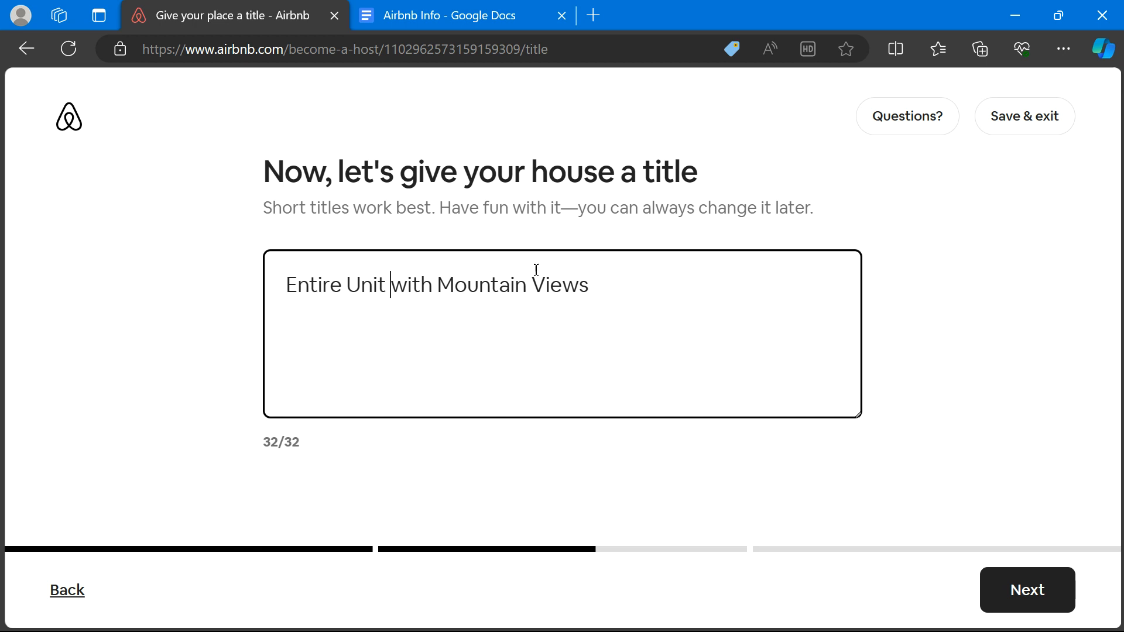
{"action": "left_click", "coordinate": [1028, 605]}
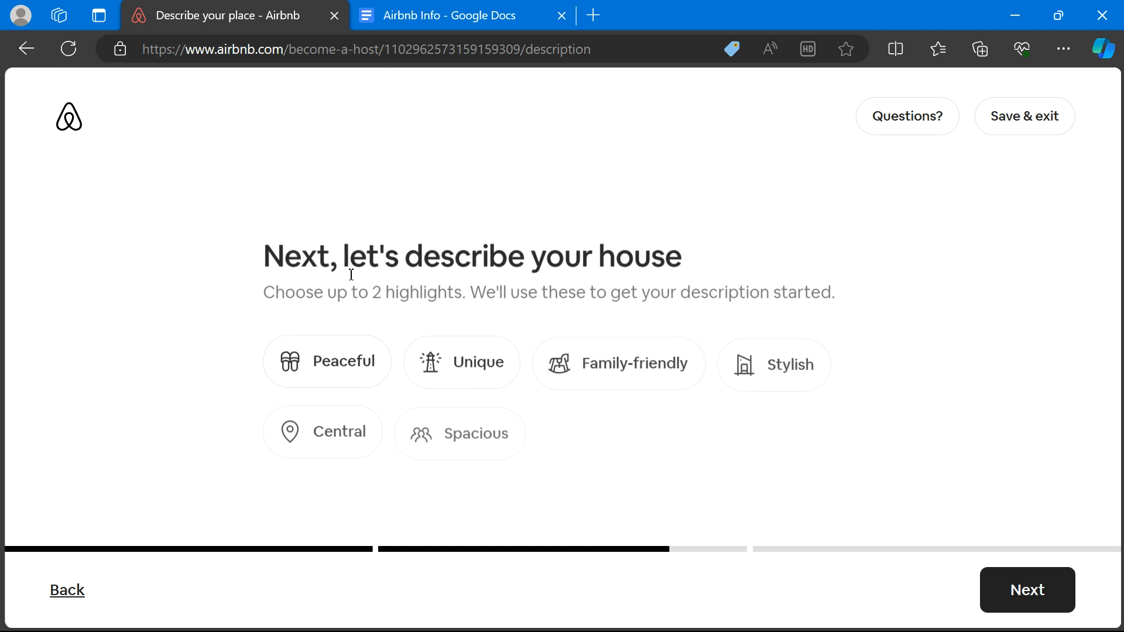
Return to the listing title page and delete the words with Mountain Views from the end of the title
{"action": "left_click", "coordinate": [59, 591]}
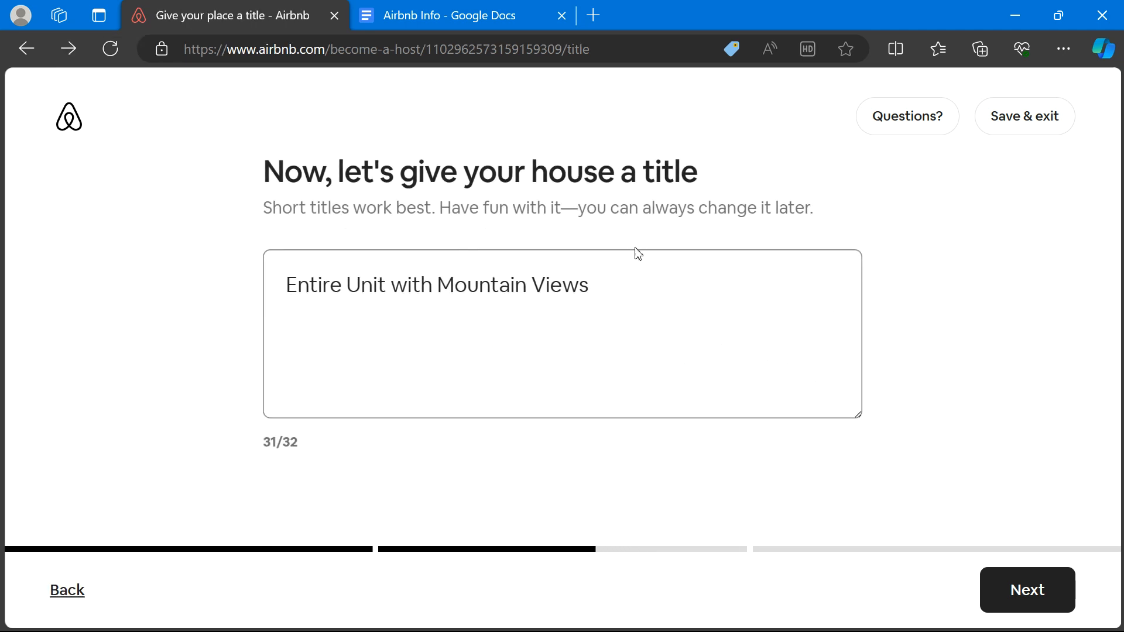
{"action": "left_click_drag", "start_coordinate": [637, 281], "coordinate": [443, 308]}
{"action": "key", "text": "BackSpace"}
{"action": "key", "text": "BackSpace"}
{"action": "key", "text": "BackSpace"}
{"action": "key", "text": "BackSpace"}
{"action": "key", "text": "BackSpace"}
{"action": "key", "text": "BackSpace"}
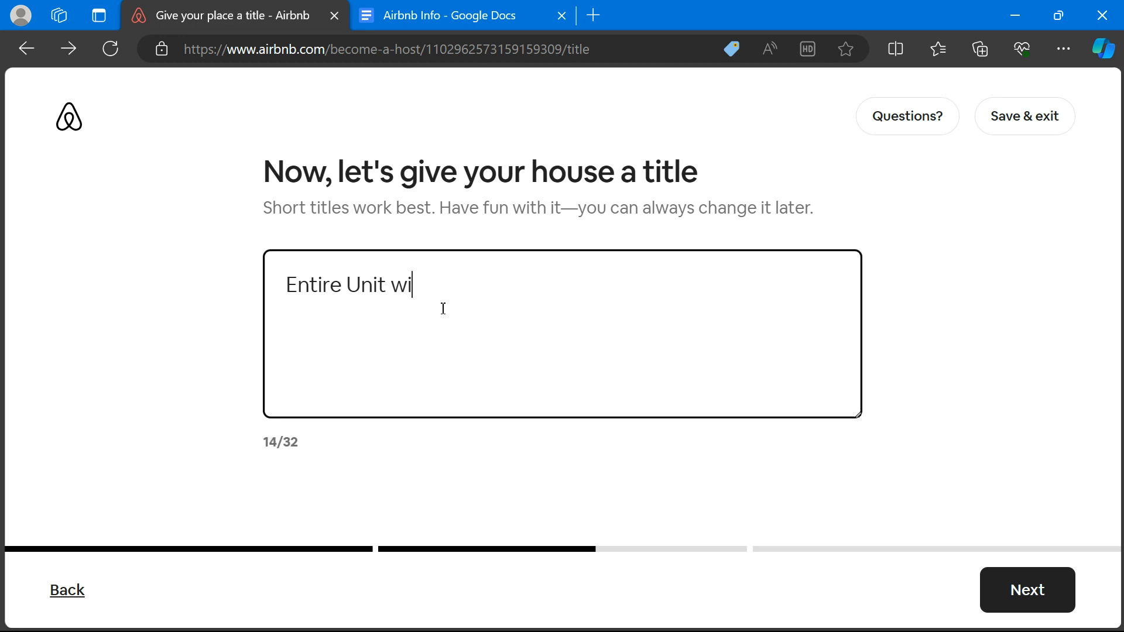
Complete the title so it reads Entire Unit 5Min From Scottsdale, and continue to the highlights page
{"action": "type", "text": "5"}
{"action": "key", "text": "BackSpace"}
{"action": "type", "text": "Min From"}
{"action": "key", "text": "BackSpace"}
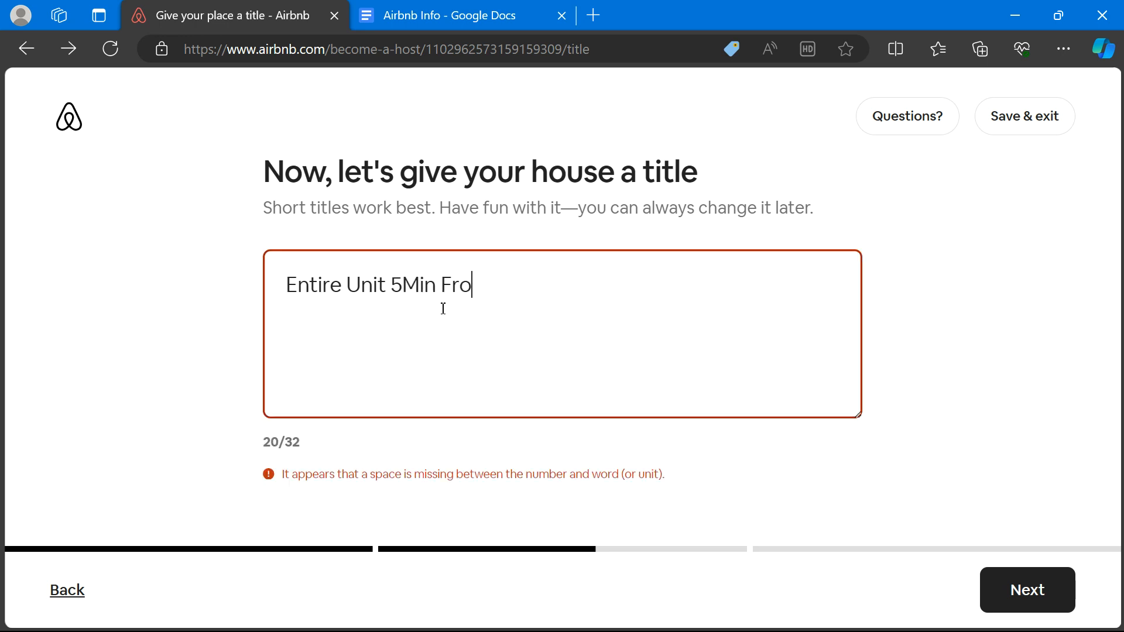
{"action": "key", "text": "BackSpace"}
{"action": "key", "text": "BackSpace"}
{"action": "type", "text": "rom Scottsdale"}
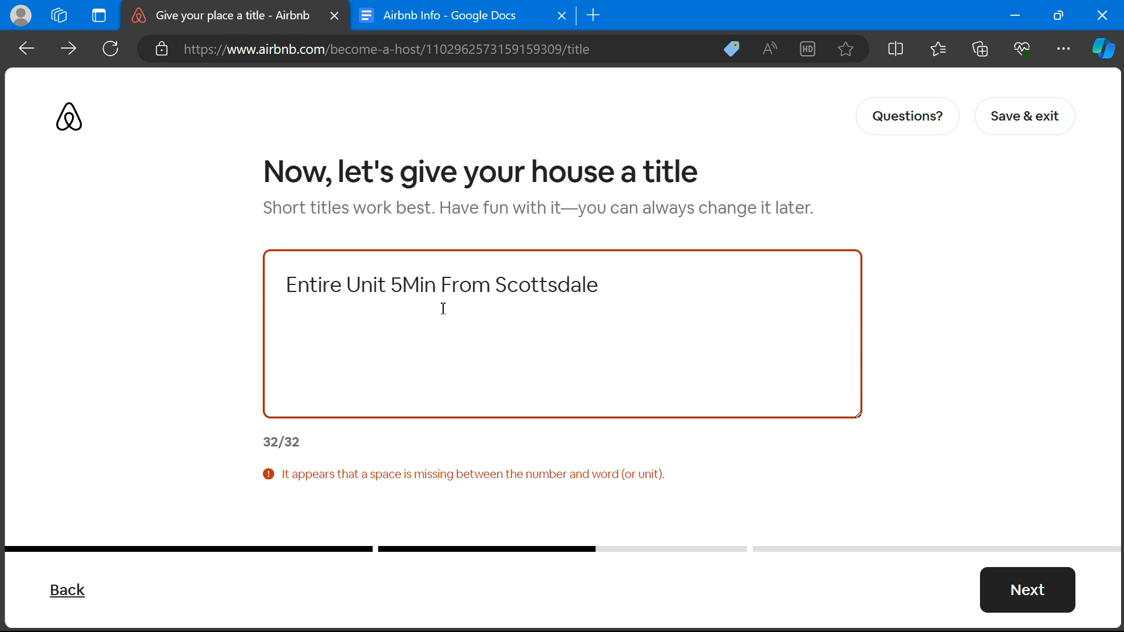
{"action": "left_click", "coordinate": [471, 322]}
{"action": "left_click", "coordinate": [1063, 596]}
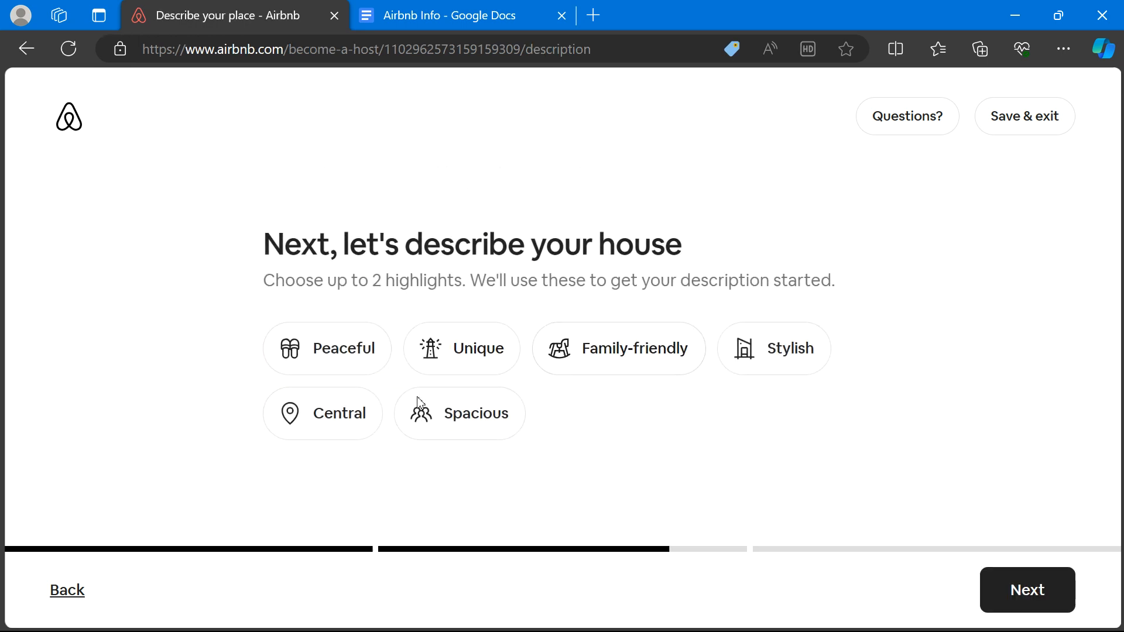
Choose Unique and Spacious as the two highlights of the house and continue to the description
{"action": "left_click", "coordinate": [342, 357]}
{"action": "left_click", "coordinate": [465, 366]}
{"action": "left_click", "coordinate": [475, 445]}
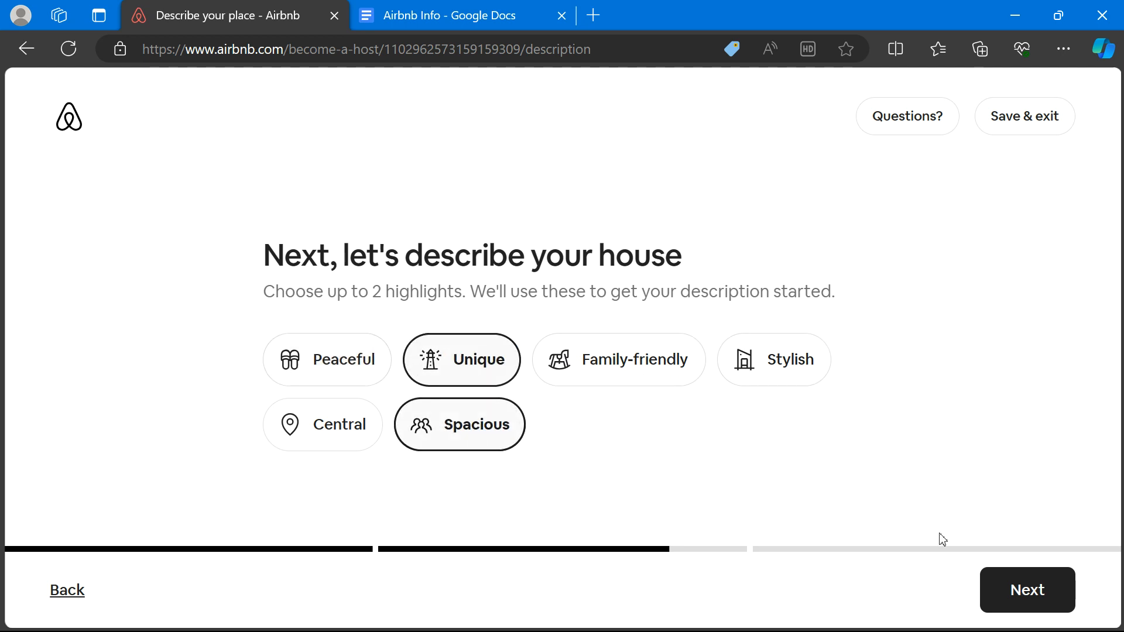
{"action": "left_click", "coordinate": [1025, 590]}
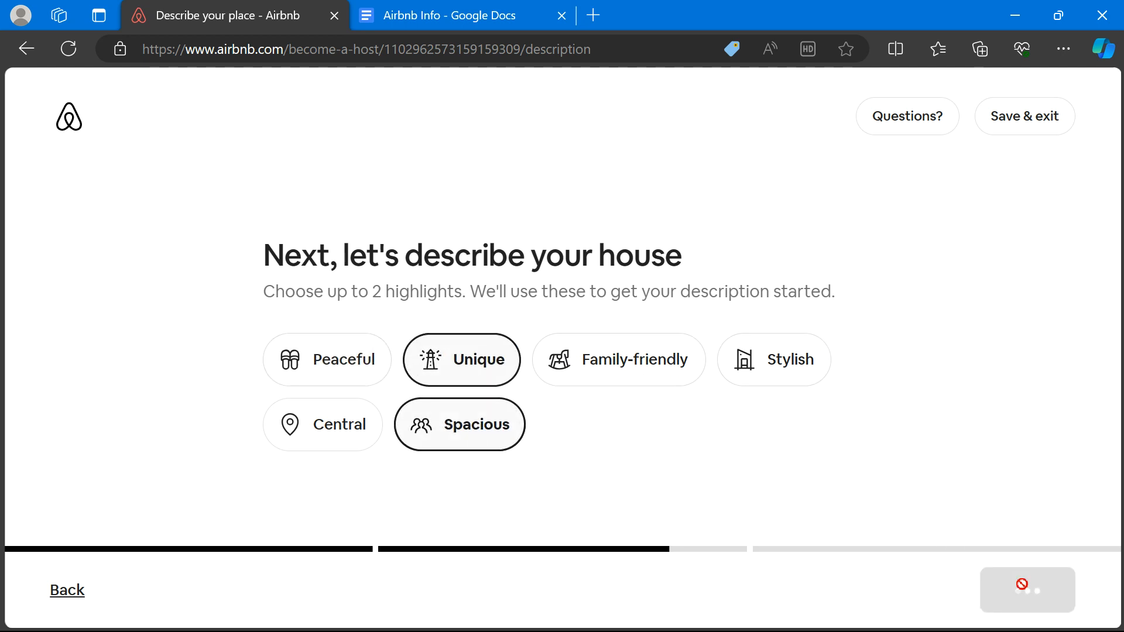
Copy the Description paragraph from the Airbnb Info Google Doc and paste it over the listing's suggested description
{"action": "left_click", "coordinate": [402, 20]}
{"action": "scroll", "coordinate": [351, 421], "scroll_direction": "down", "scroll_amount": 3}
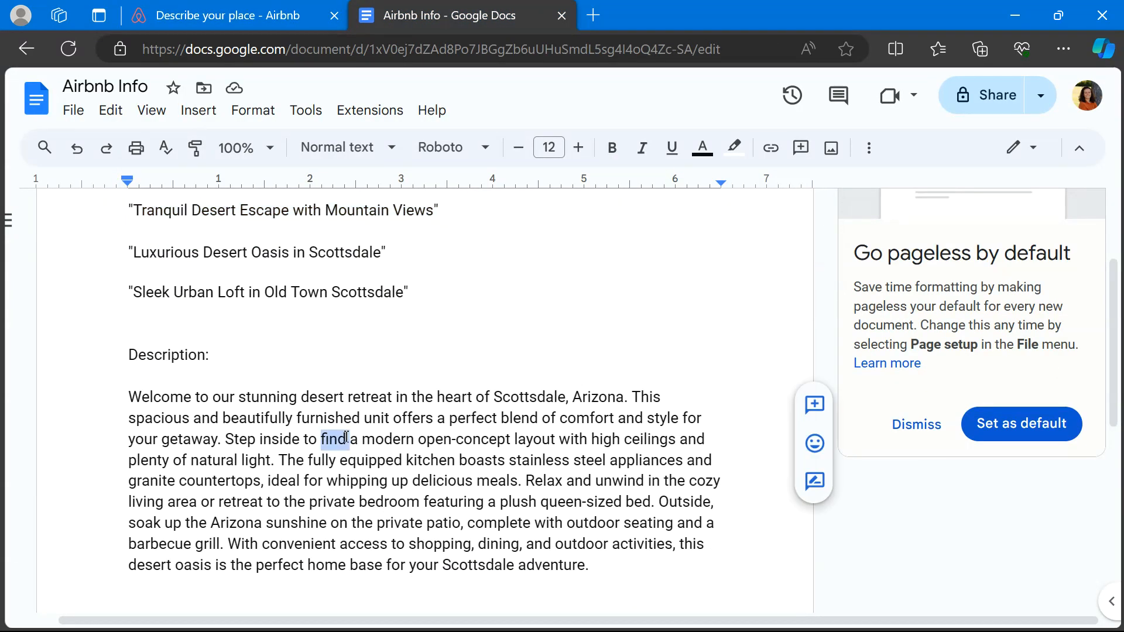
{"action": "triple_click", "coordinate": [346, 437]}
{"action": "left_click", "coordinate": [263, 16]}
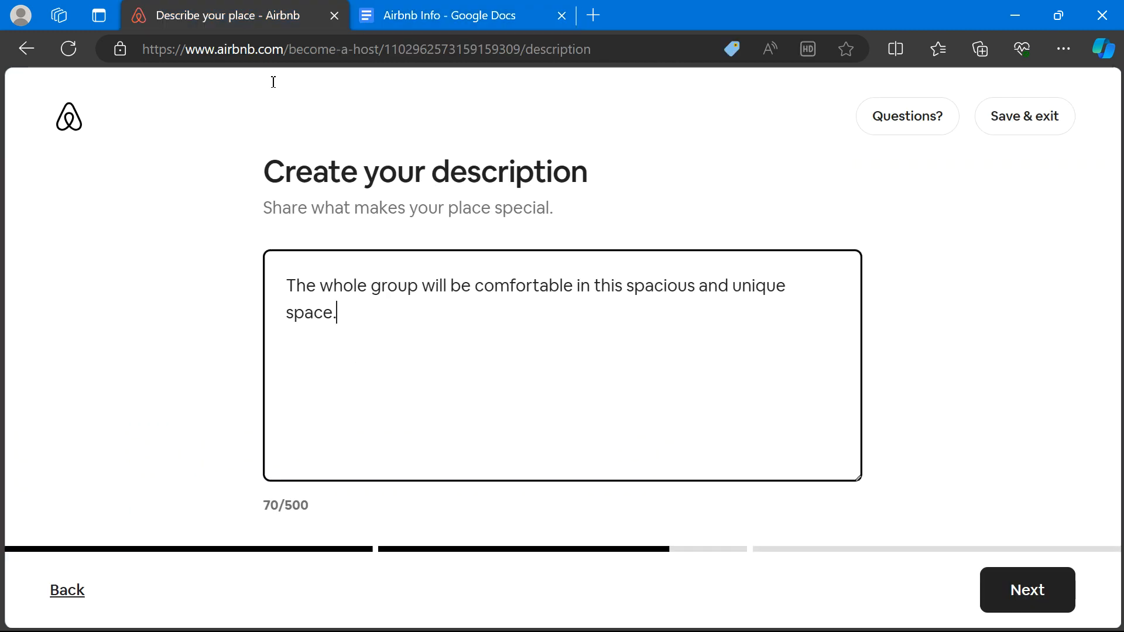
{"action": "triple_click", "coordinate": [335, 285]}
{"action": "key", "text": "ctrl+v"}
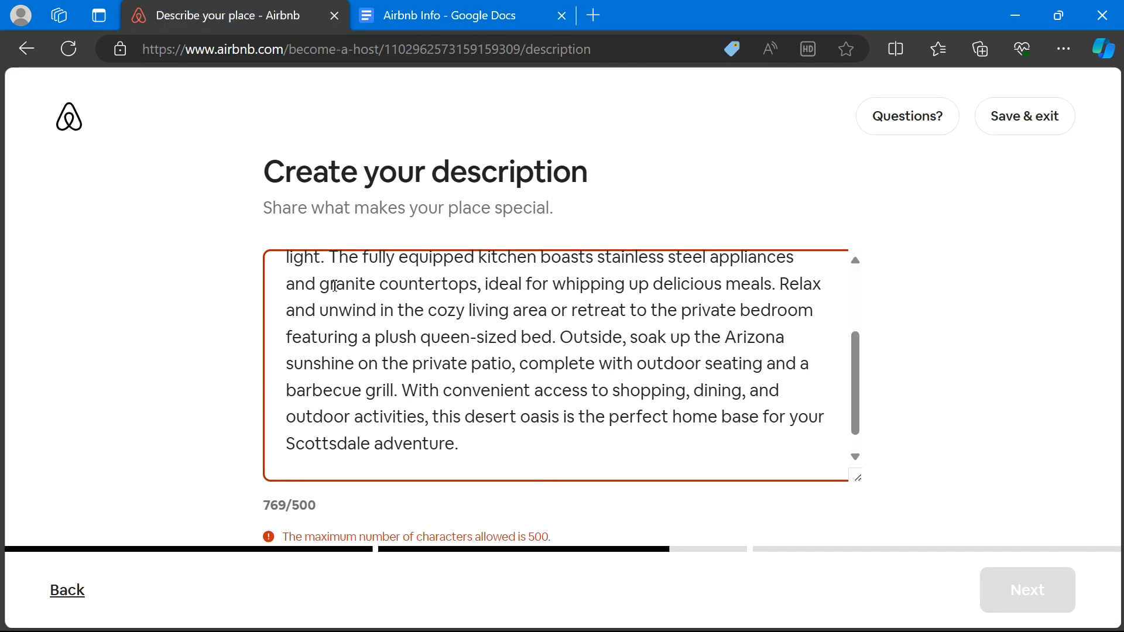
Remove the empty line at the end of the pasted description
{"action": "scroll", "coordinate": [335, 285], "scroll_direction": "up", "scroll_amount": 3}
{"action": "scroll", "coordinate": [334, 285], "scroll_direction": "down", "scroll_amount": 3}
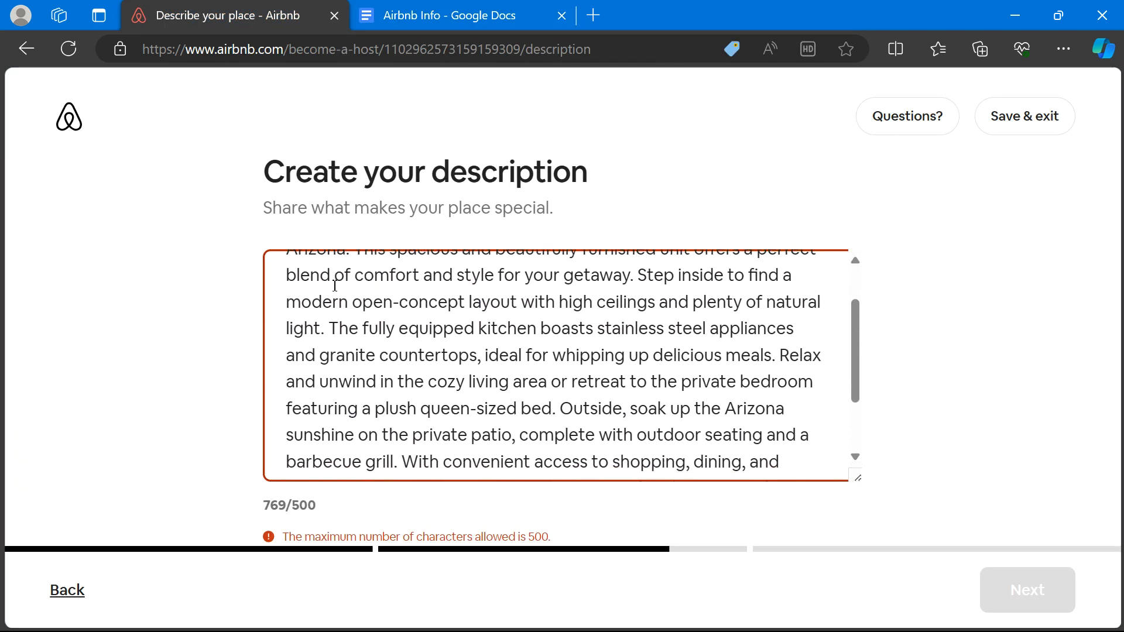
{"action": "left_click", "coordinate": [497, 429]}
{"action": "left_click", "coordinate": [490, 438]}
{"action": "key", "text": "BackSpace"}
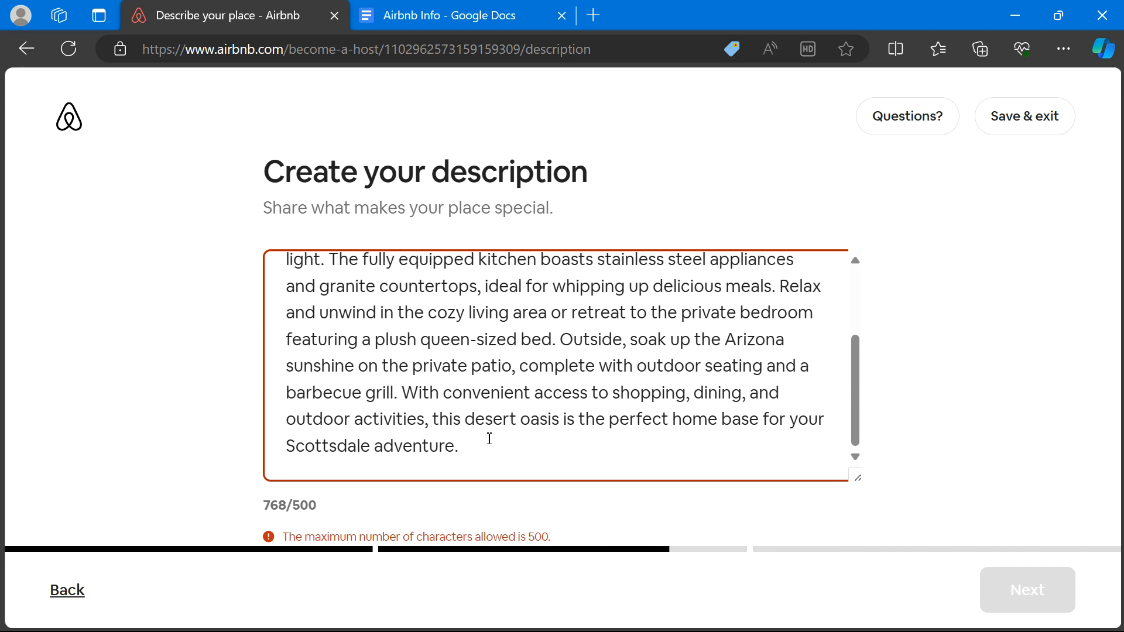
Delete the description's two sentences on the fully equipped kitchen and on the living area with the private bedroom
{"action": "scroll", "coordinate": [489, 438], "scroll_direction": "up", "scroll_amount": 2}
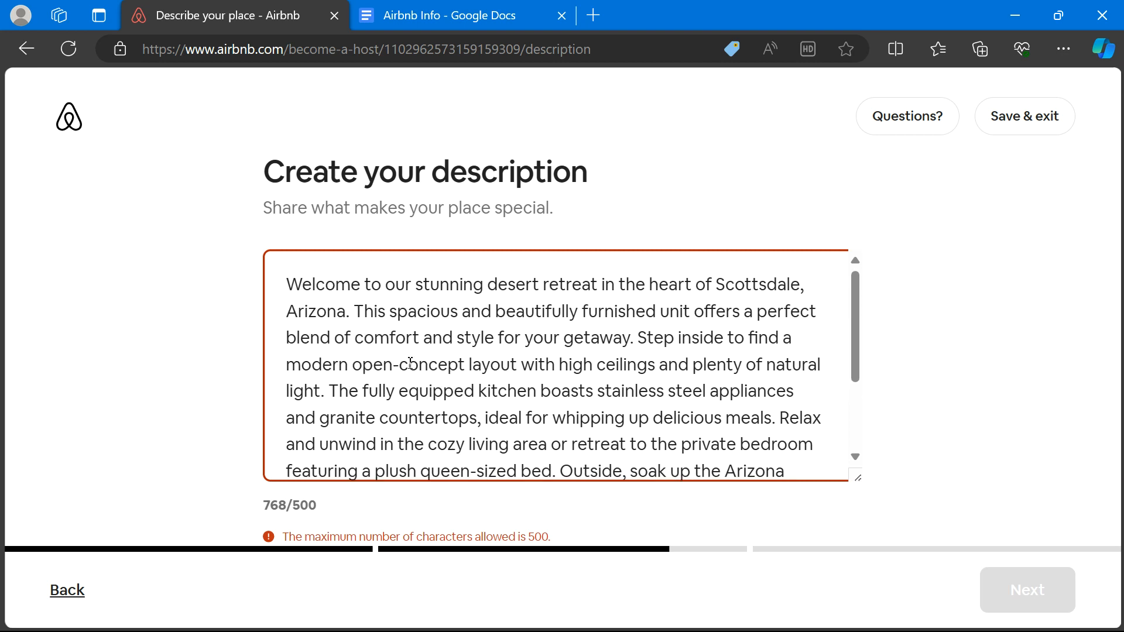
{"action": "scroll", "coordinate": [411, 363], "scroll_direction": "down", "scroll_amount": 1}
{"action": "scroll", "coordinate": [428, 298], "scroll_direction": "up", "scroll_amount": 1}
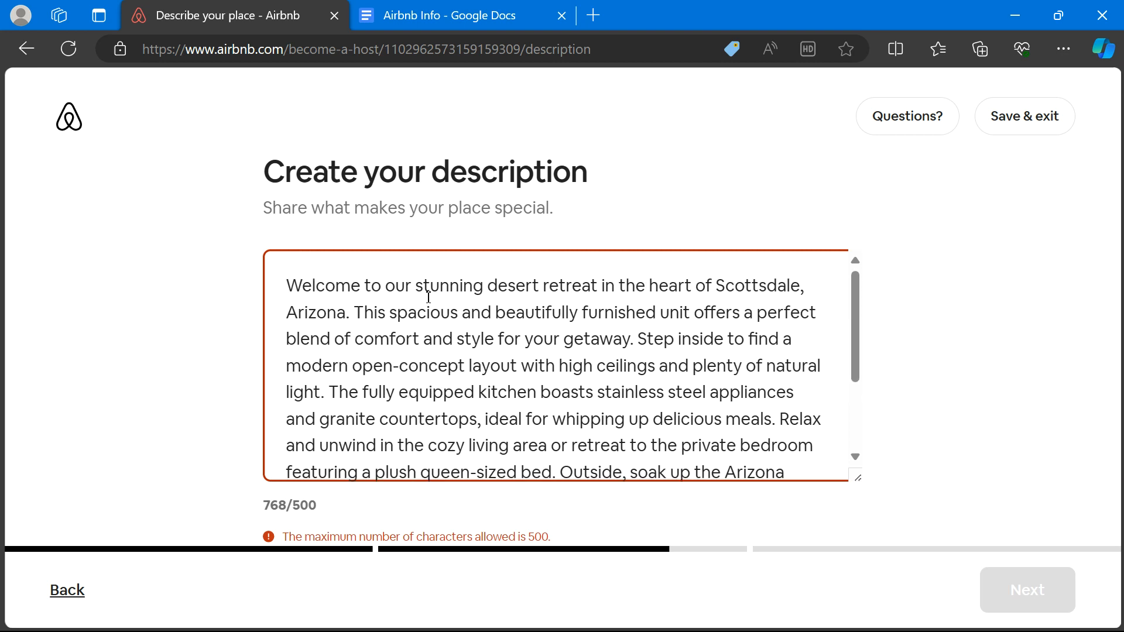
{"action": "scroll", "coordinate": [769, 339], "scroll_direction": "down", "scroll_amount": 2}
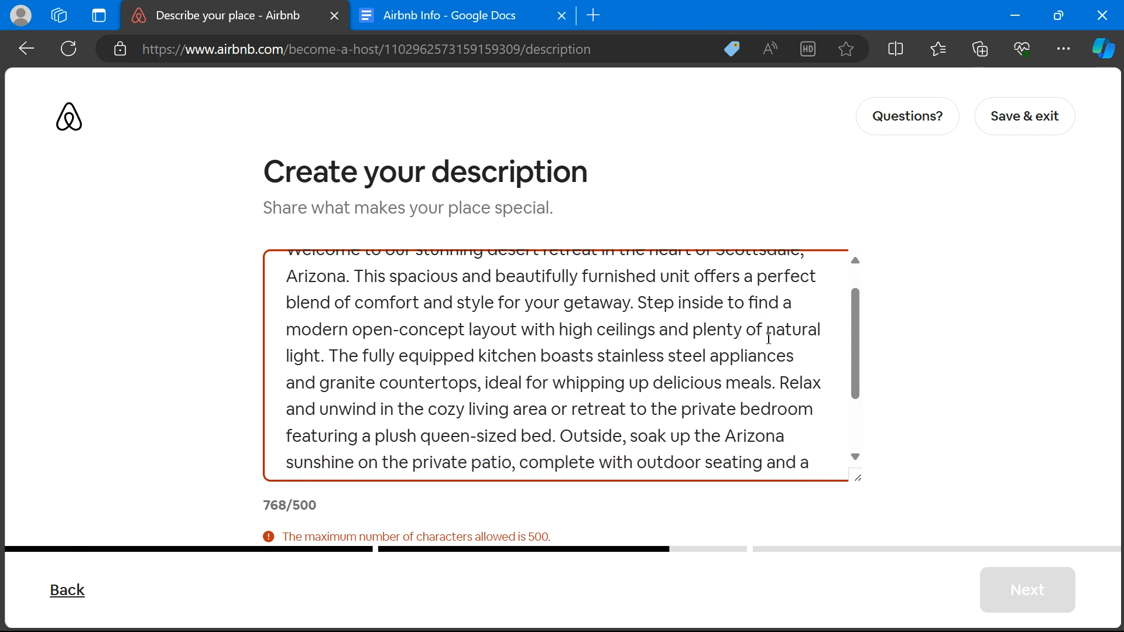
{"action": "scroll", "coordinate": [654, 317], "scroll_direction": "down", "scroll_amount": 2}
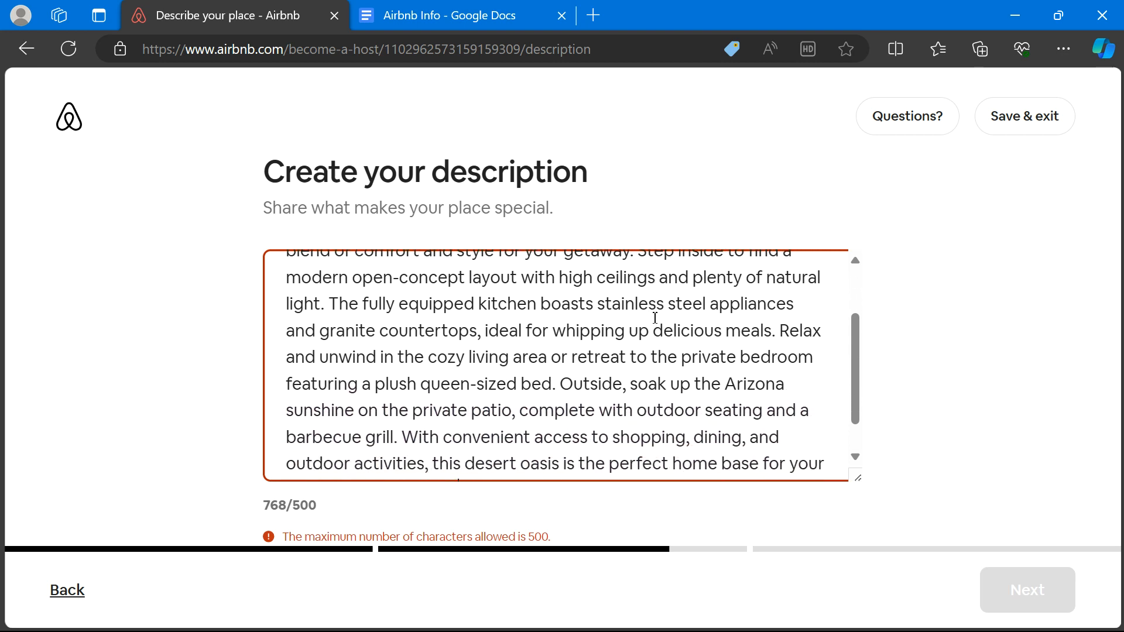
{"action": "left_click_drag", "start_coordinate": [557, 359], "coordinate": [329, 281]}
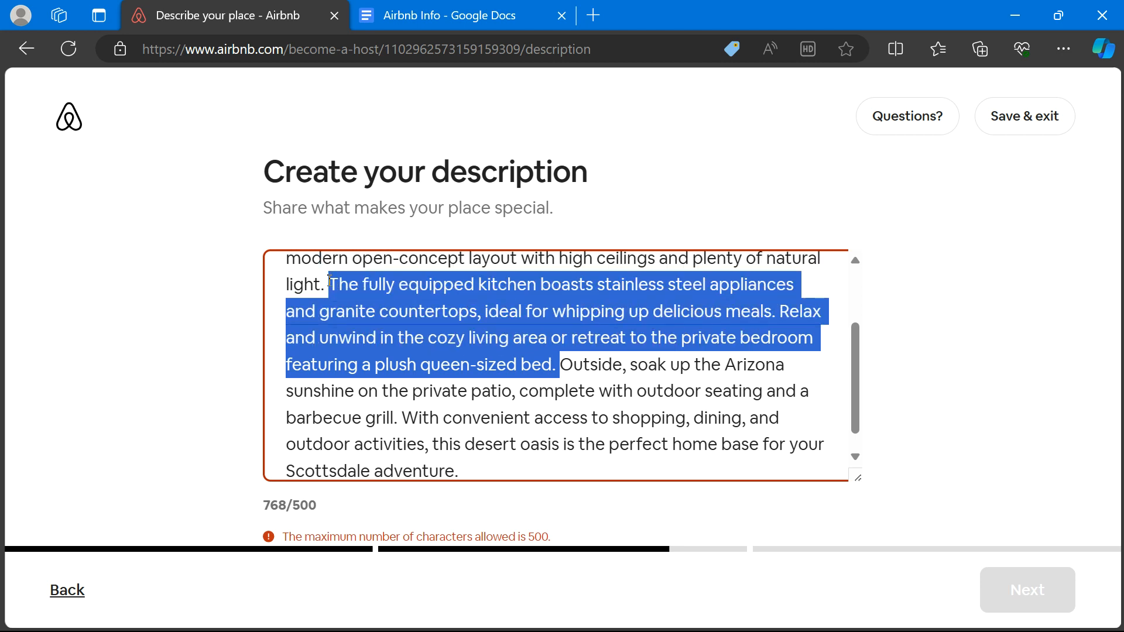
{"action": "key", "text": "BackSpace"}
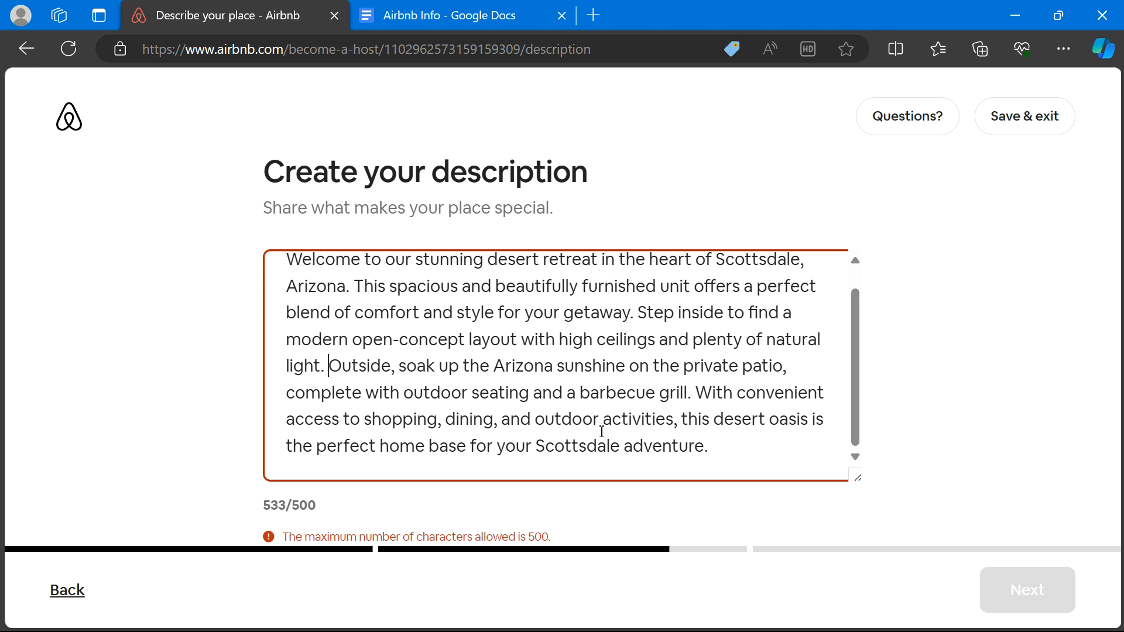
Delete the description sentence about the private patio and barbecue grill, and continue to the Finish up and publish step
{"action": "scroll", "coordinate": [644, 398], "scroll_direction": "up", "scroll_amount": 1}
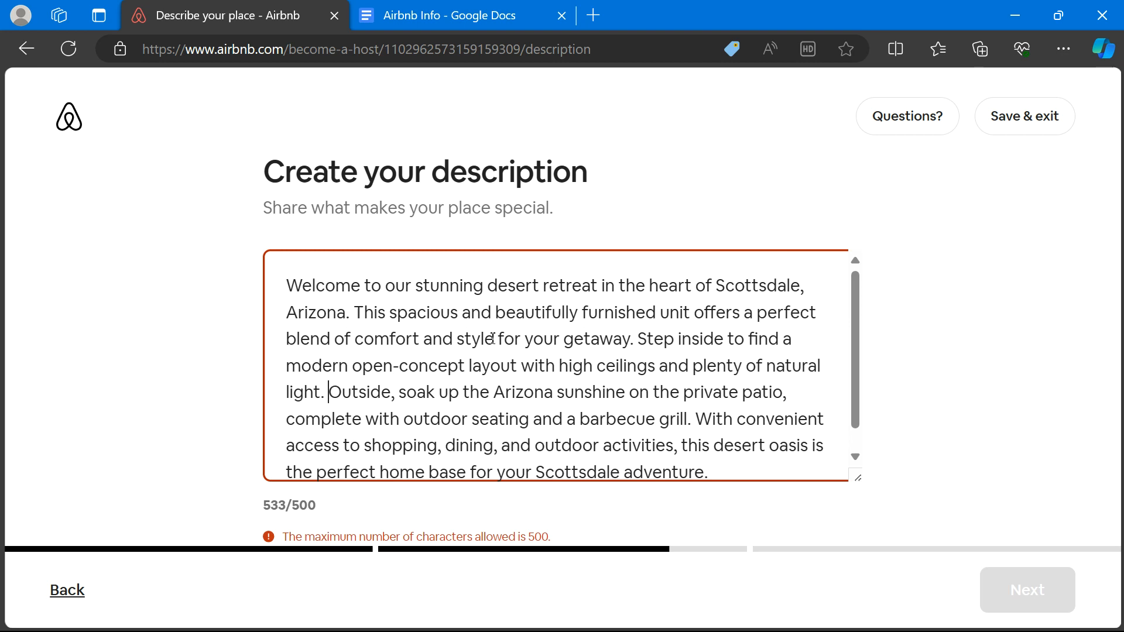
{"action": "left_click_drag", "start_coordinate": [326, 395], "coordinate": [640, 338]}
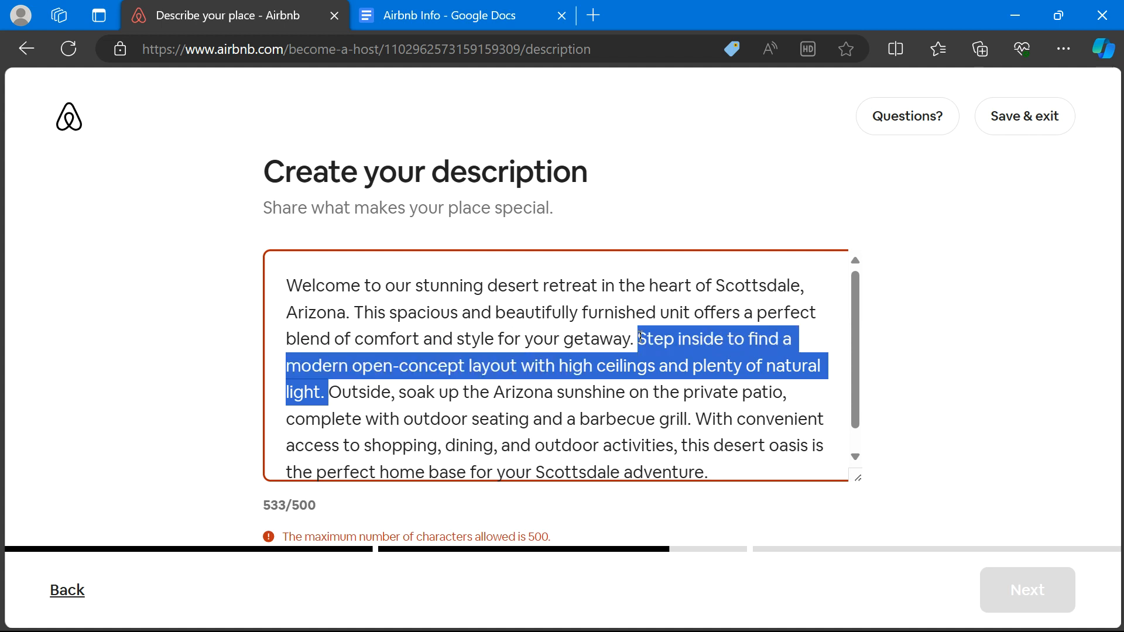
{"action": "left_click", "coordinate": [575, 397]}
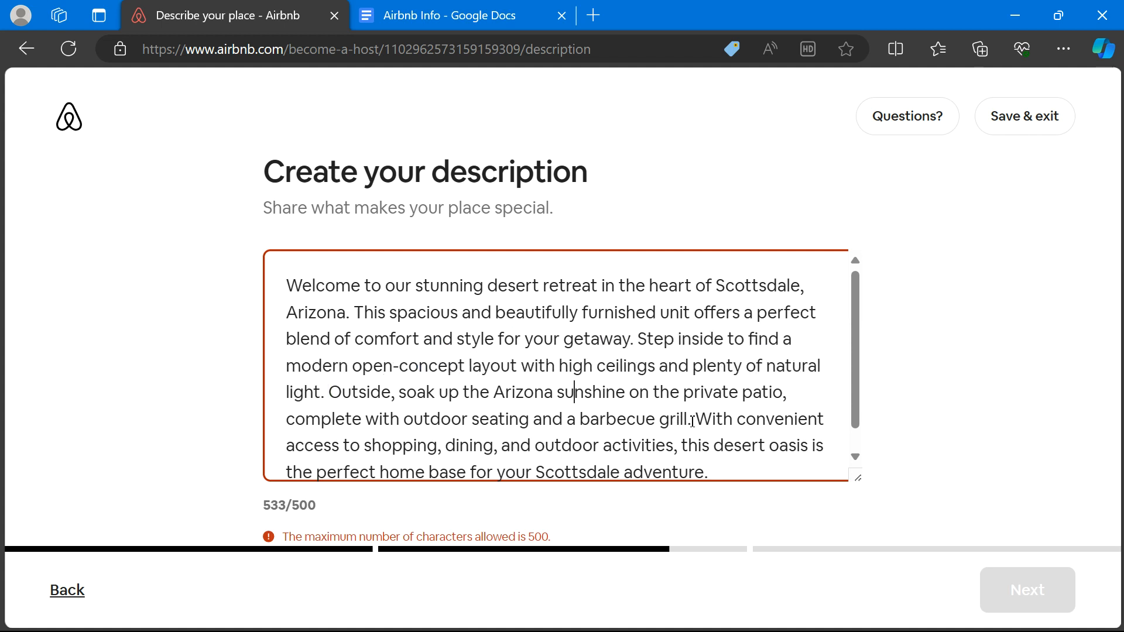
{"action": "left_click_drag", "start_coordinate": [693, 420], "coordinate": [330, 399]}
{"action": "key", "text": "BackSpace"}
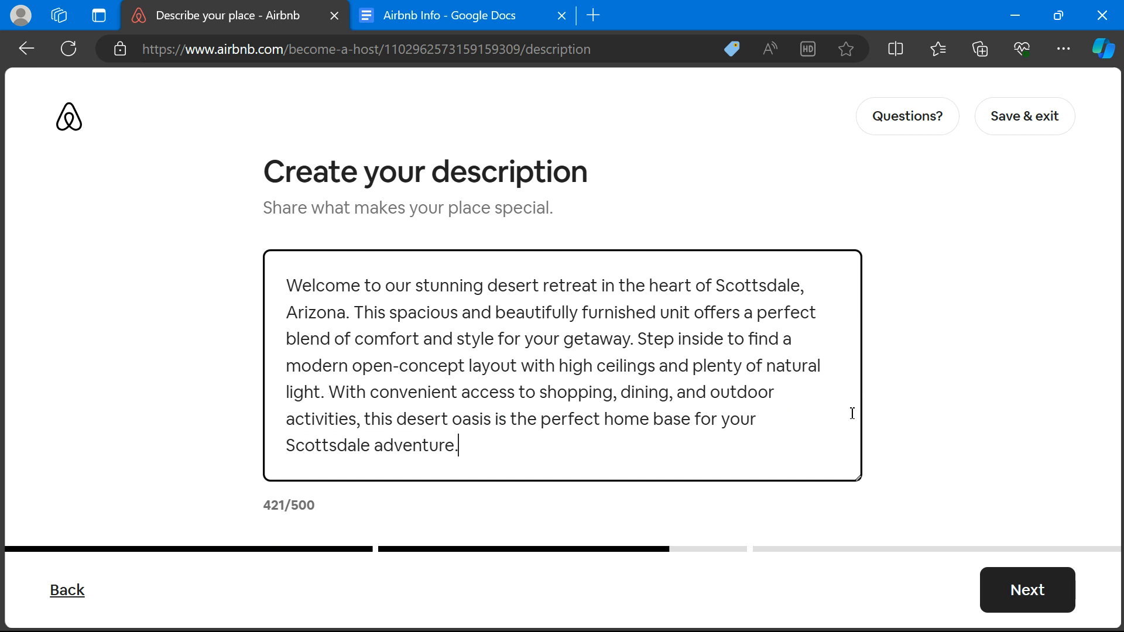
{"action": "left_click", "coordinate": [1008, 609]}
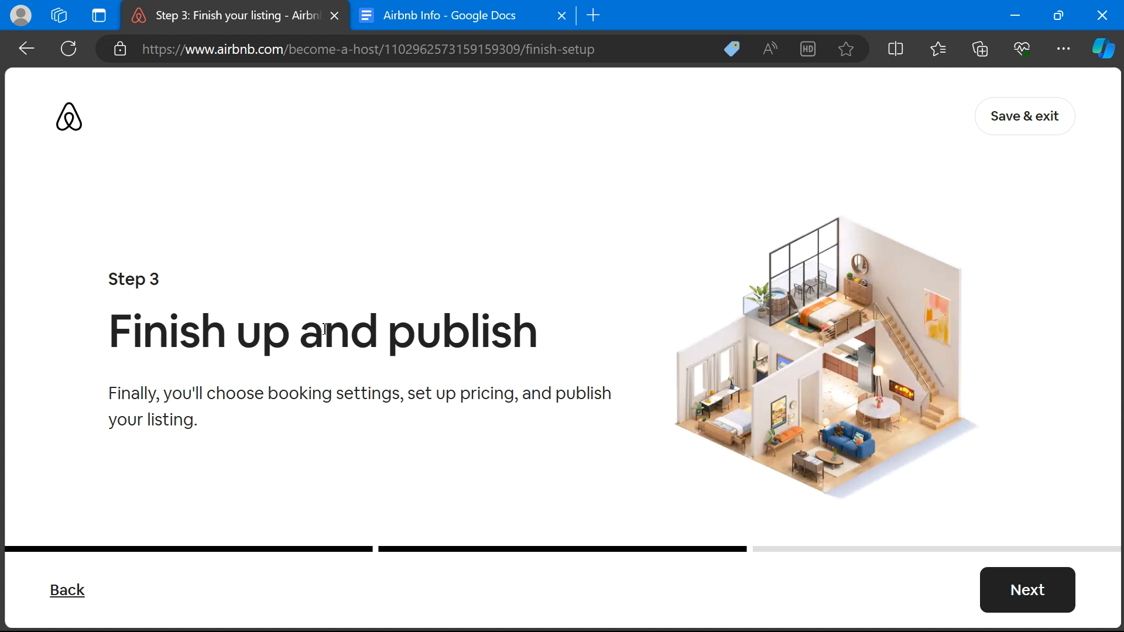
Begin the publishing step, set reservations to Approve or decline requests, and continue
{"action": "left_click", "coordinate": [1048, 600]}
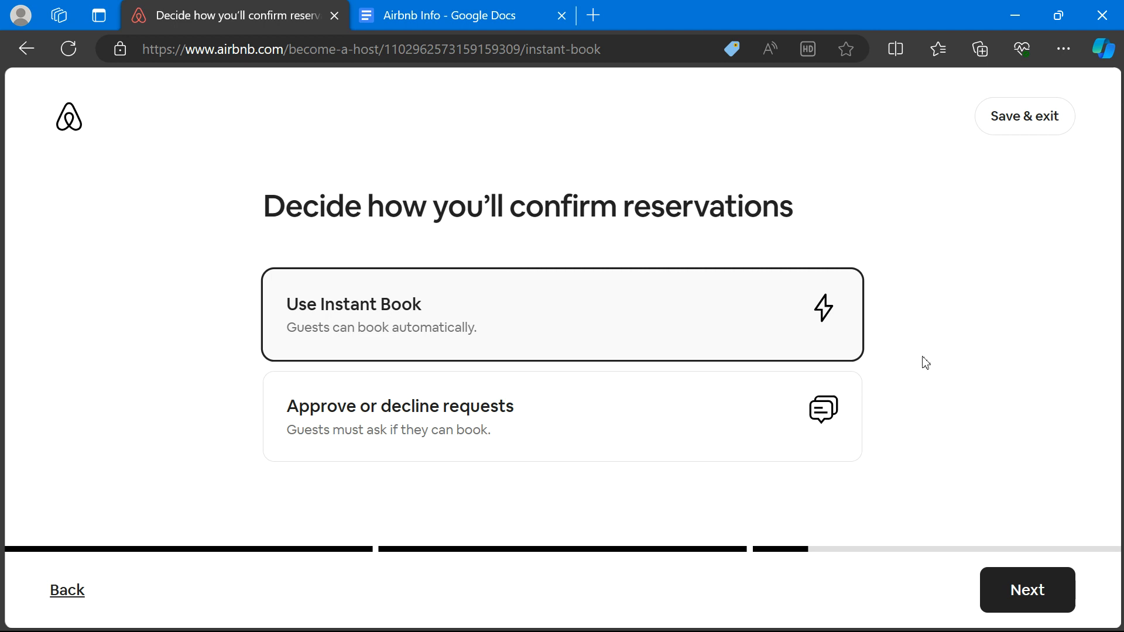
{"action": "left_click", "coordinate": [811, 422]}
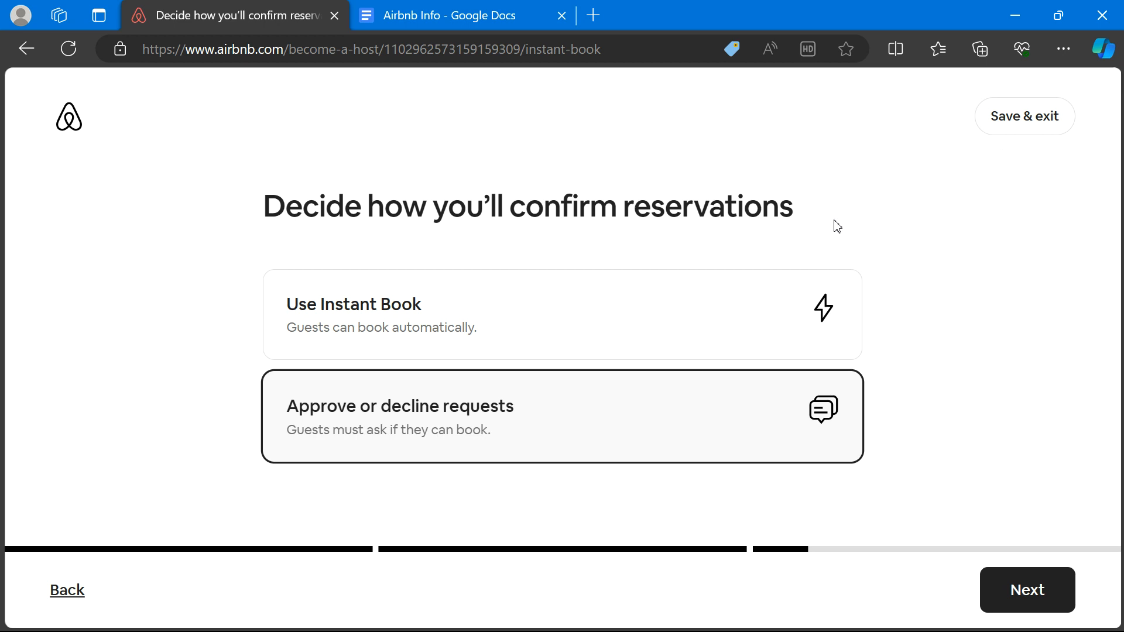
{"action": "scroll", "coordinate": [833, 221], "scroll_direction": "down", "scroll_amount": 1}
{"action": "scroll", "coordinate": [833, 221], "scroll_direction": "up", "scroll_amount": 1}
{"action": "left_click", "coordinate": [993, 601]}
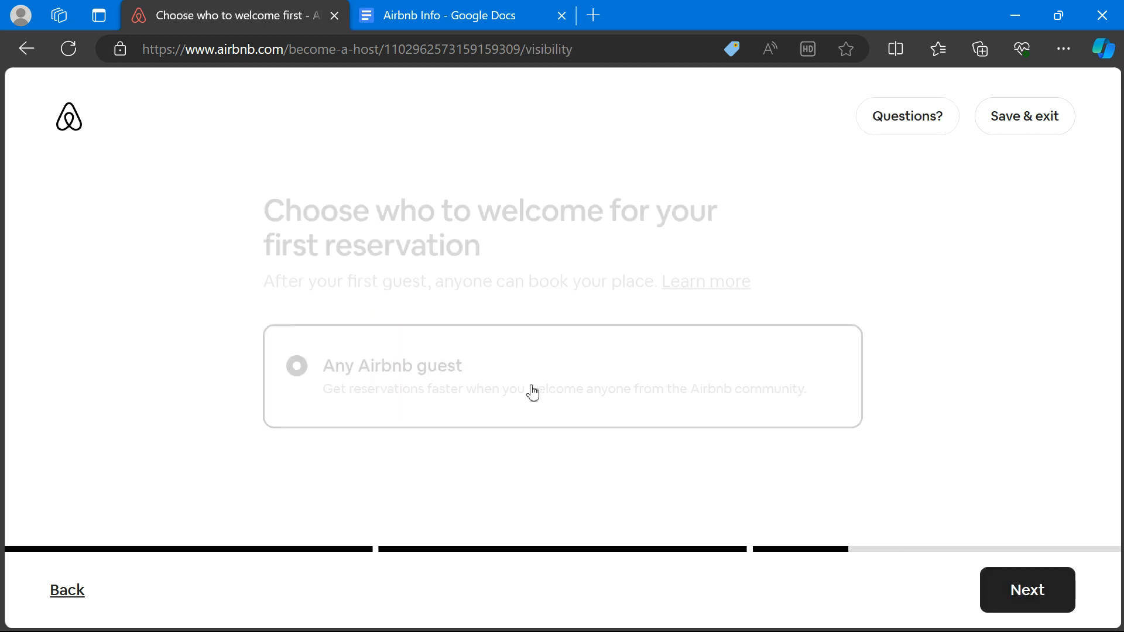
Choose An experienced guest for the first reservation and continue to the pricing page
{"action": "scroll", "coordinate": [444, 336], "scroll_direction": "down", "scroll_amount": 1}
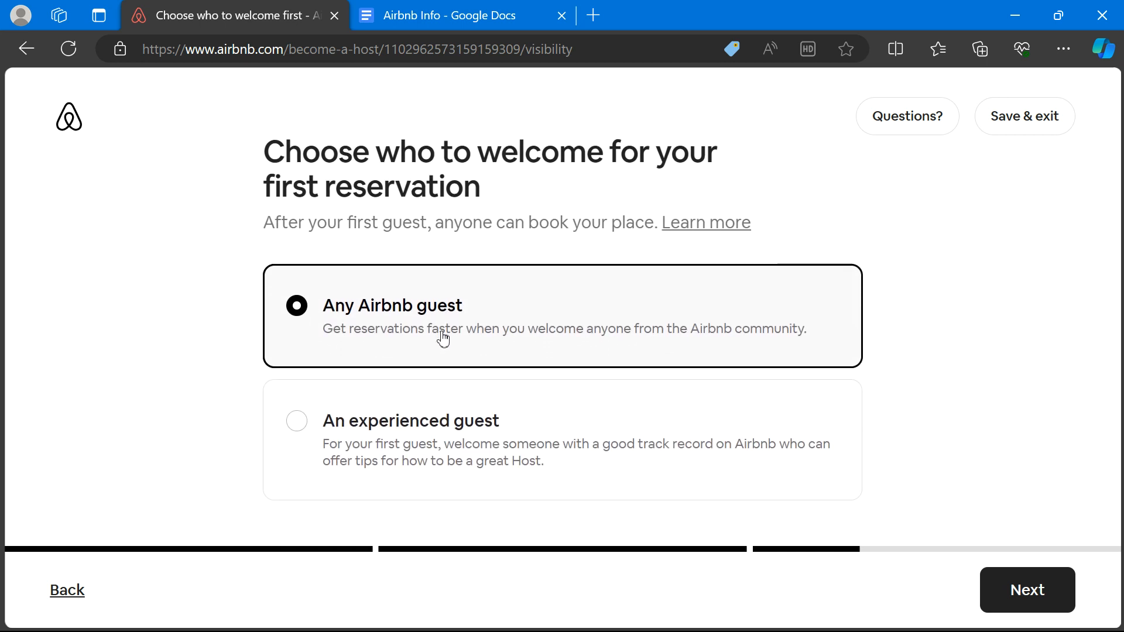
{"action": "scroll", "coordinate": [443, 336], "scroll_direction": "up", "scroll_amount": 1}
{"action": "left_click", "coordinate": [495, 456]}
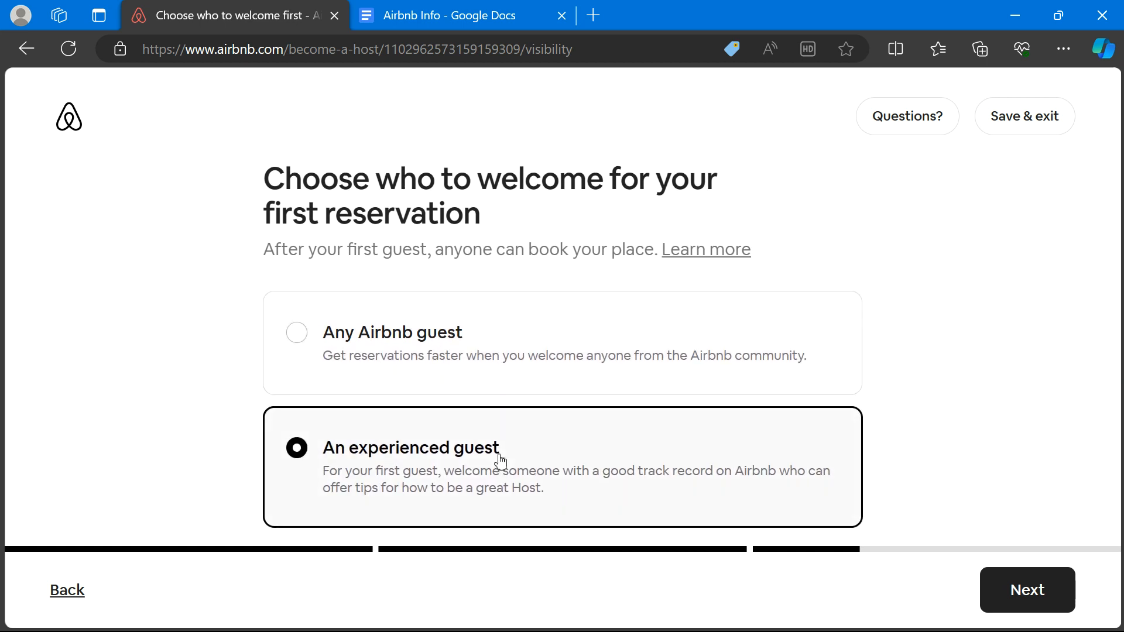
{"action": "left_click", "coordinate": [1043, 576]}
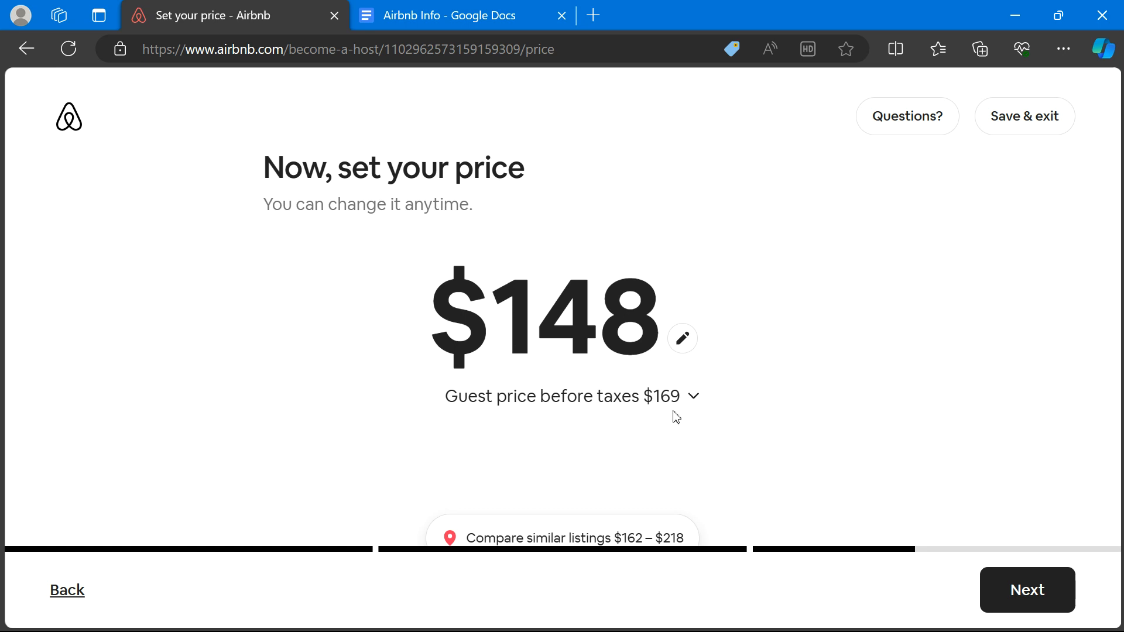
Review the pricing page, keep the suggested price of $148, and continue to the discounts page
{"action": "scroll", "coordinate": [674, 416], "scroll_direction": "down", "scroll_amount": 2}
{"action": "scroll", "coordinate": [674, 416], "scroll_direction": "up", "scroll_amount": 2}
{"action": "scroll", "coordinate": [638, 341], "scroll_direction": "down", "scroll_amount": 2}
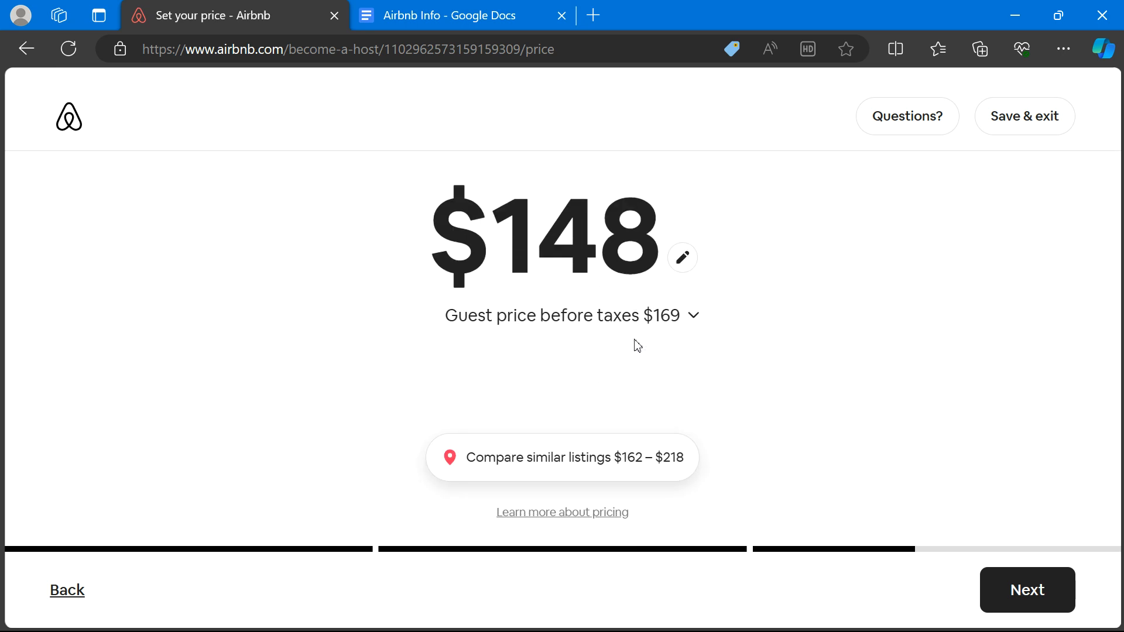
{"action": "scroll", "coordinate": [637, 341], "scroll_direction": "up", "scroll_amount": 2}
{"action": "left_click", "coordinate": [1025, 602]}
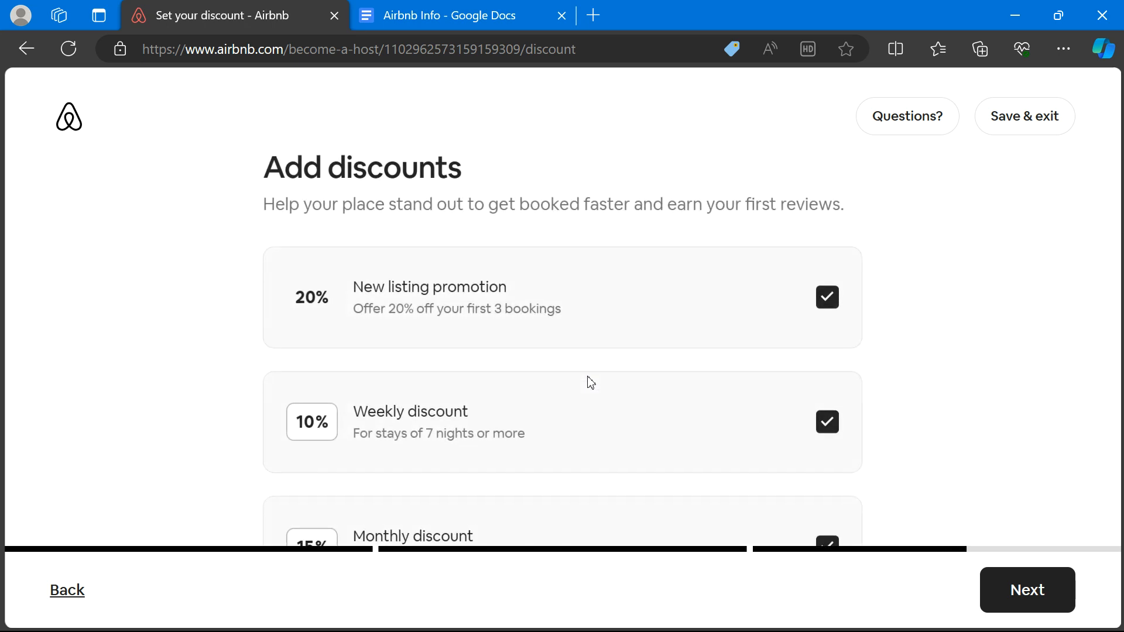
Keep the 20% new listing promotion, 10% weekly and 15% monthly discounts selected, and continue to the final questions
{"action": "scroll", "coordinate": [748, 288], "scroll_direction": "down", "scroll_amount": 1}
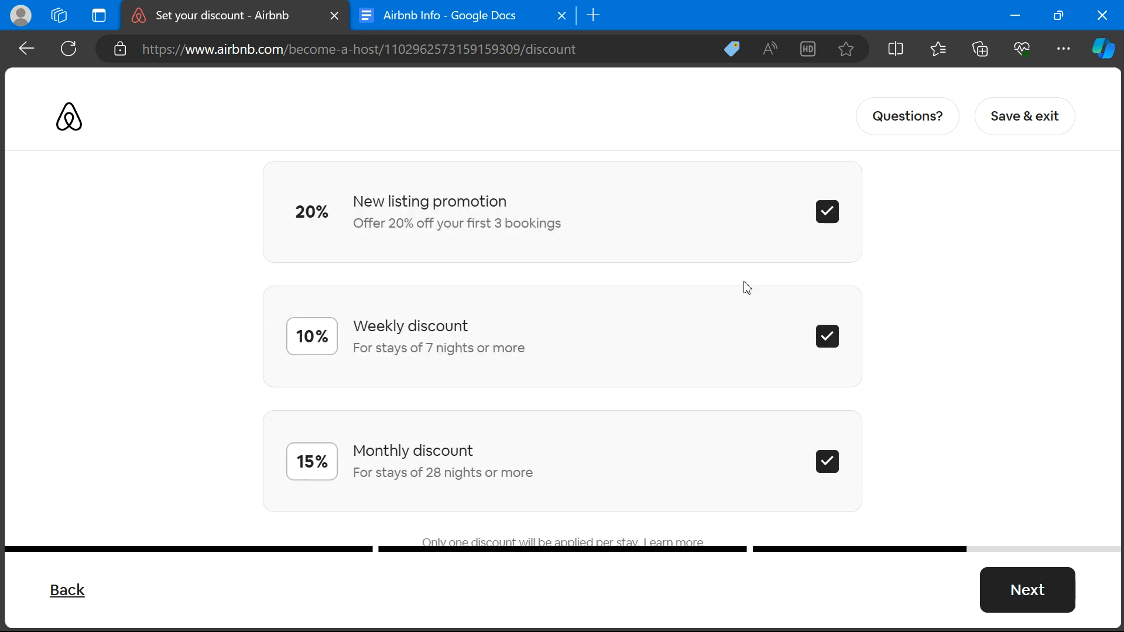
{"action": "scroll", "coordinate": [597, 288], "scroll_direction": "up", "scroll_amount": 1}
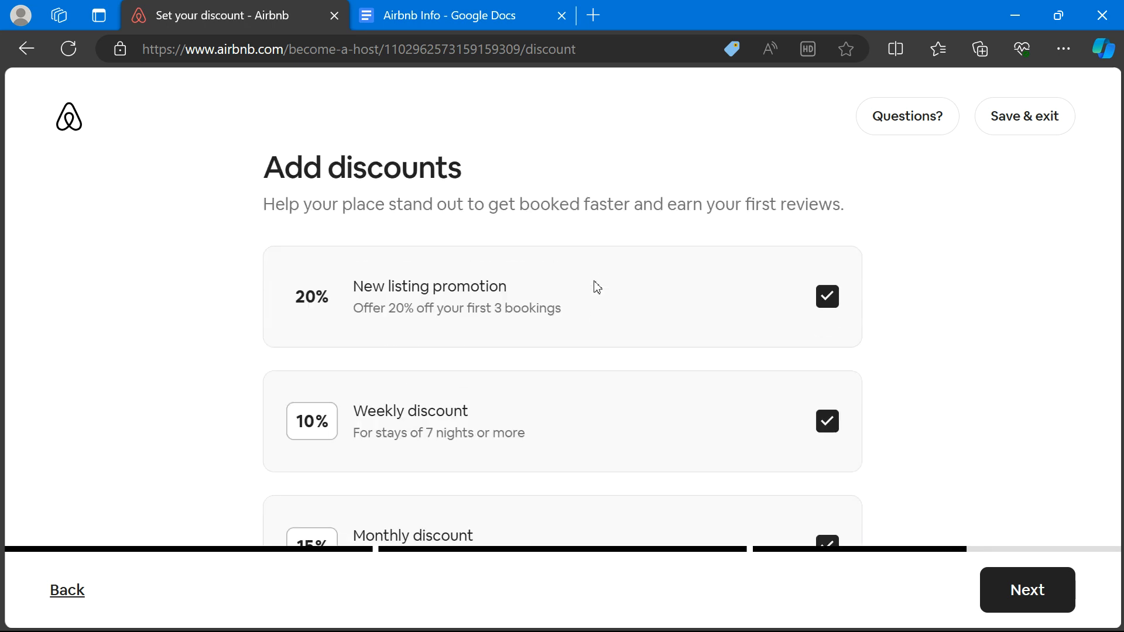
{"action": "scroll", "coordinate": [533, 376], "scroll_direction": "down", "scroll_amount": 1}
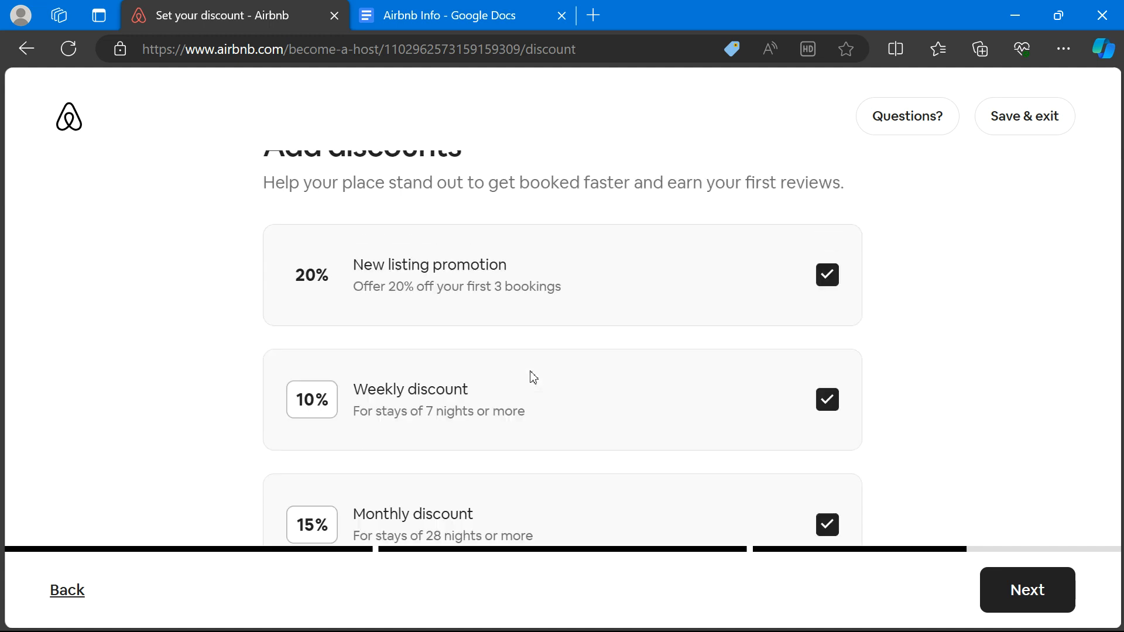
{"action": "left_click", "coordinate": [1018, 609]}
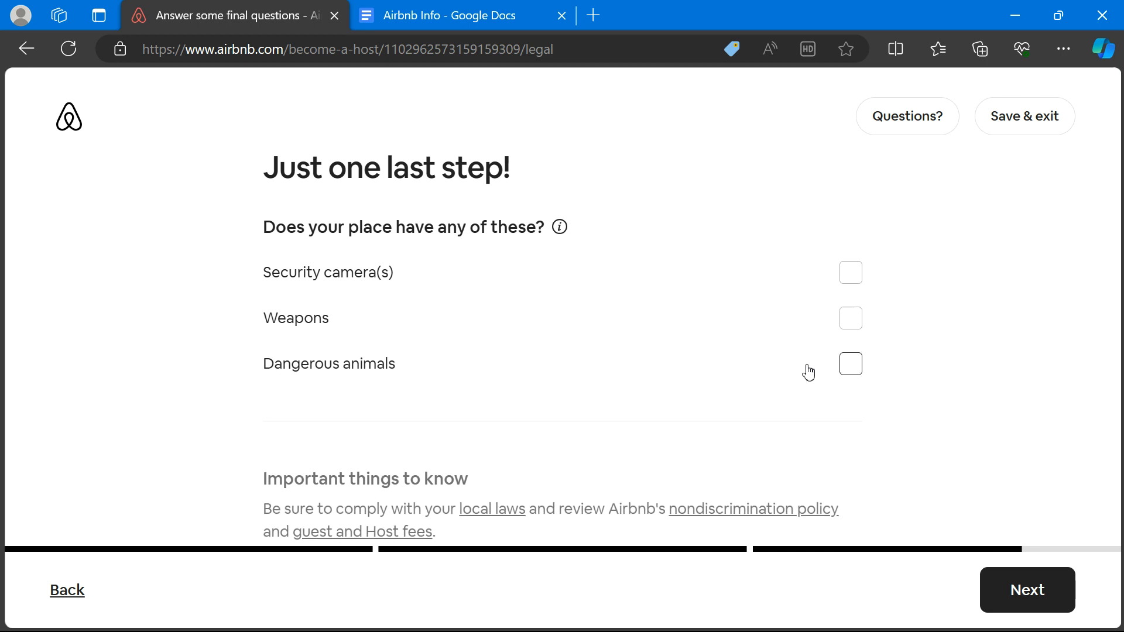
Leave security cameras, weapons and dangerous animals unselected, and continue to the listing review
{"action": "scroll", "coordinate": [809, 370], "scroll_direction": "down", "scroll_amount": 1}
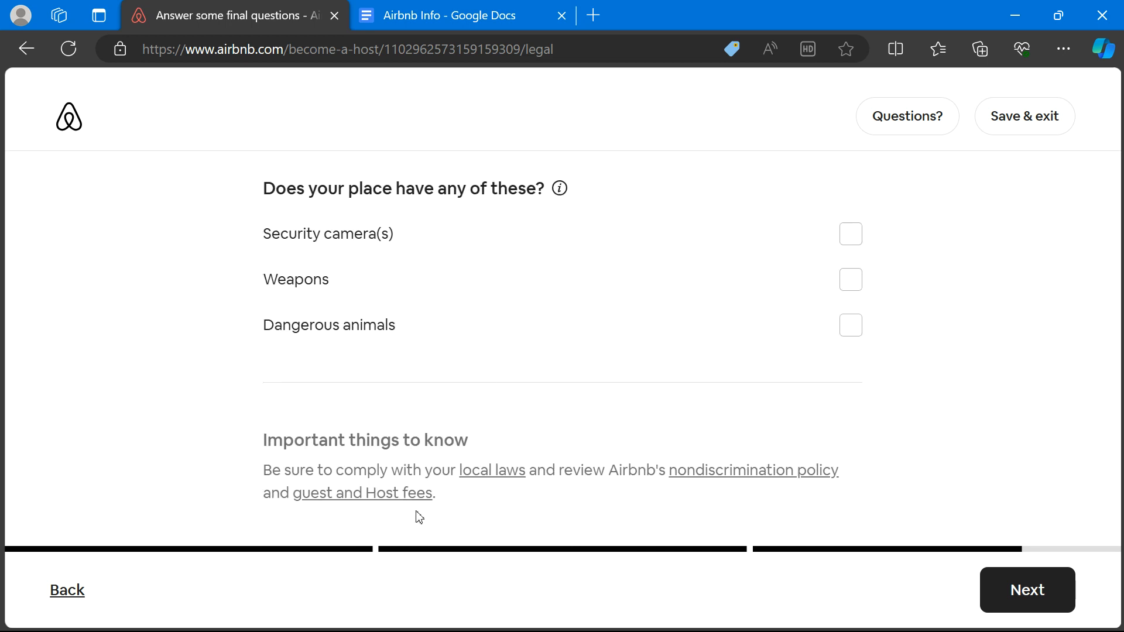
{"action": "scroll", "coordinate": [588, 351], "scroll_direction": "up", "scroll_amount": 1}
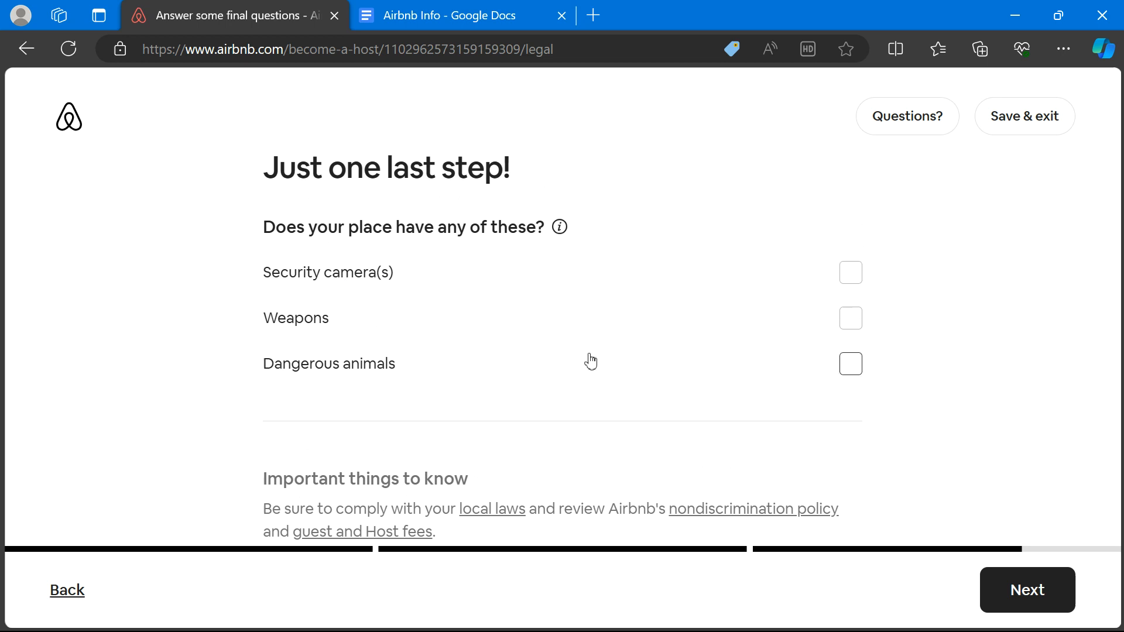
{"action": "scroll", "coordinate": [590, 361], "scroll_direction": "down", "scroll_amount": 1}
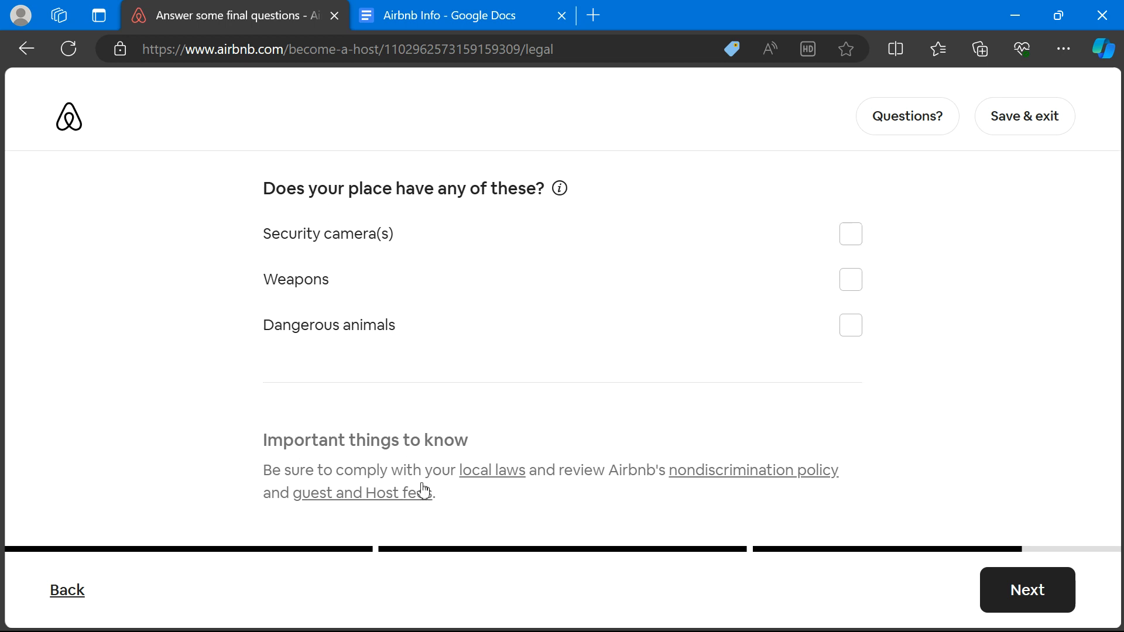
{"action": "left_click", "coordinate": [1019, 590]}
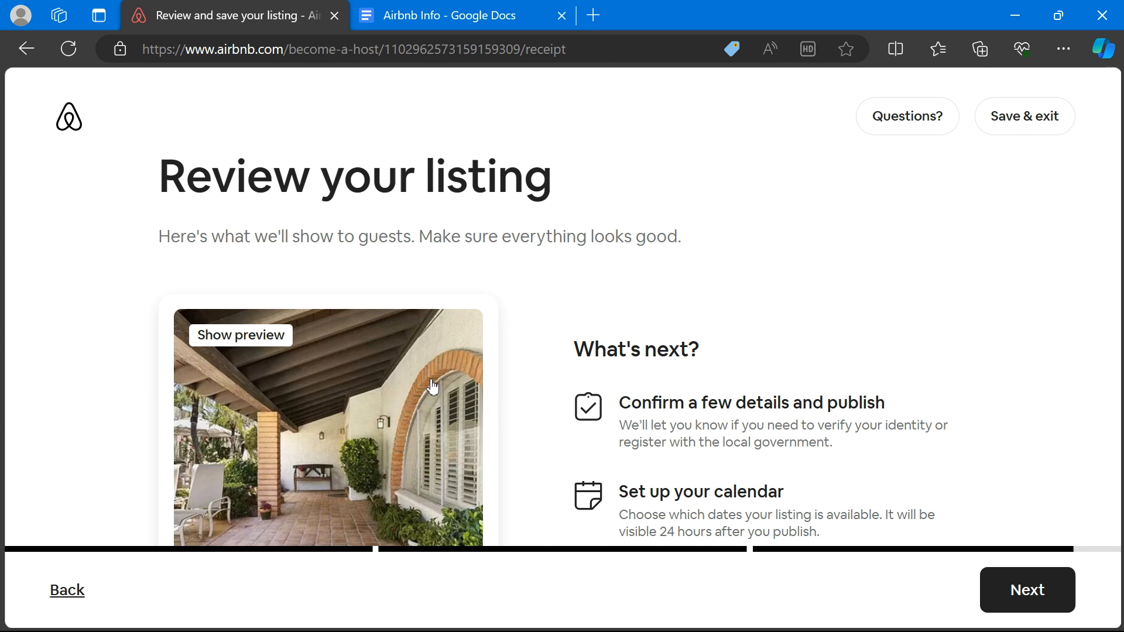
Review the listing card and the What's next guidance on confirming details, setting up the calendar and adjusting settings
{"action": "scroll", "coordinate": [699, 423], "scroll_direction": "down", "scroll_amount": 3}
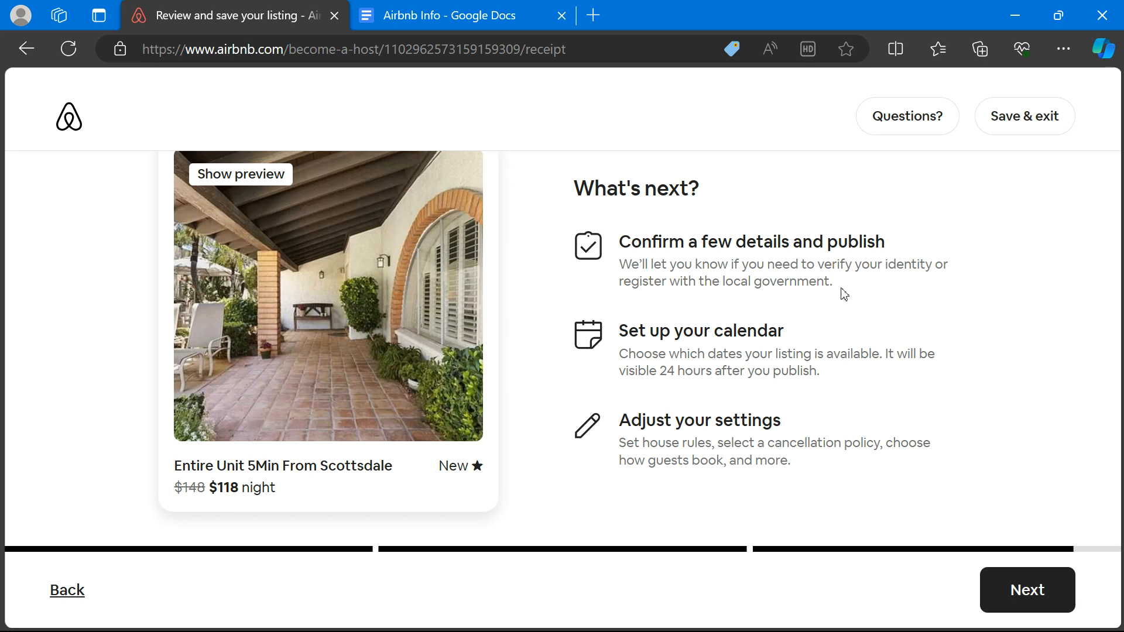
{"action": "left_click_drag", "start_coordinate": [838, 286], "coordinate": [626, 269]}
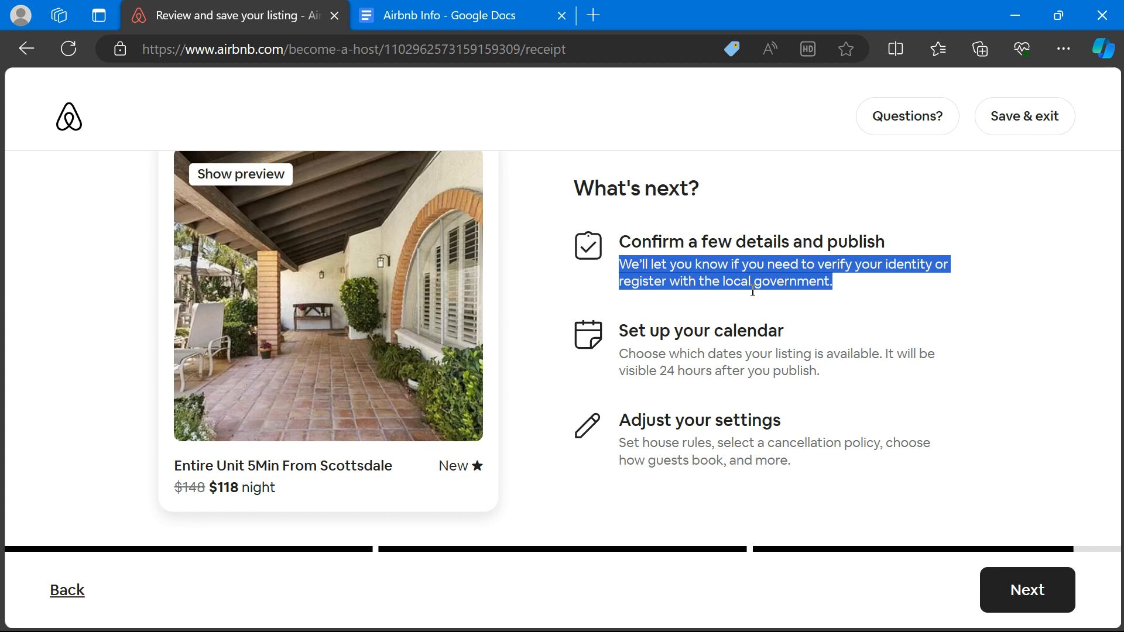
{"action": "double_click", "coordinate": [776, 372]}
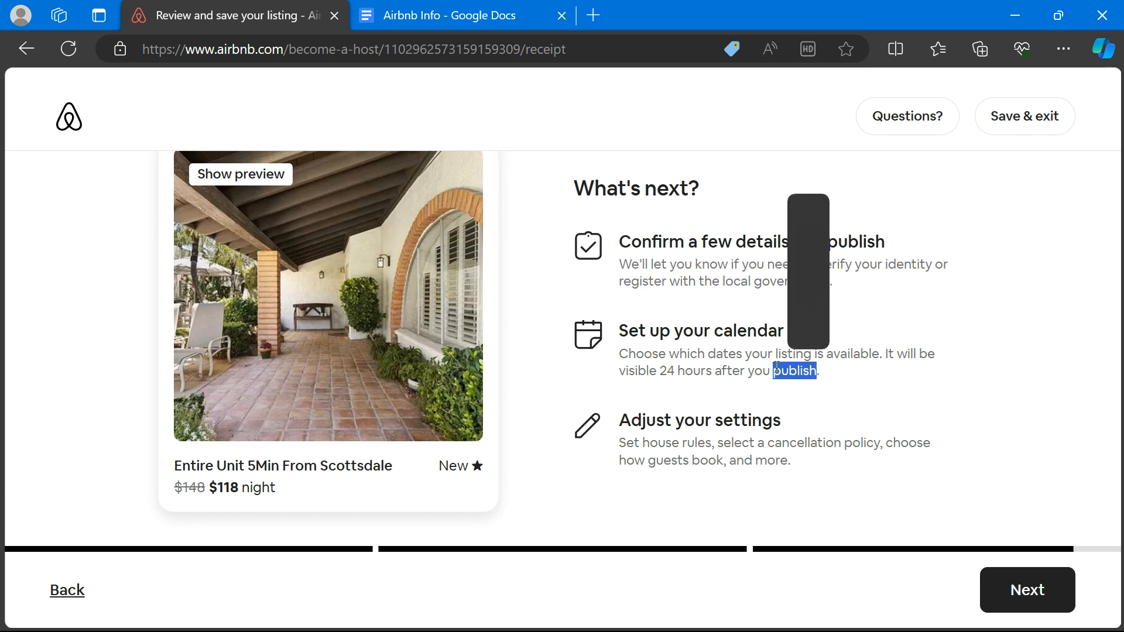
{"action": "left_click", "coordinate": [737, 438]}
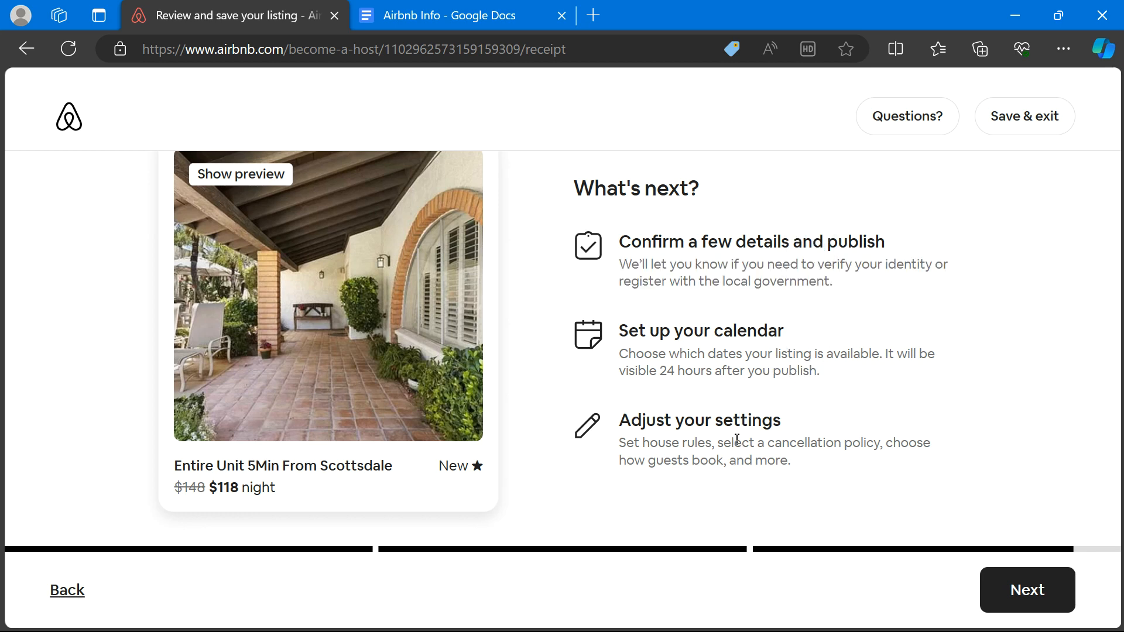
{"action": "left_click_drag", "start_coordinate": [797, 462], "coordinate": [618, 453]}
{"action": "left_click", "coordinate": [776, 355]}
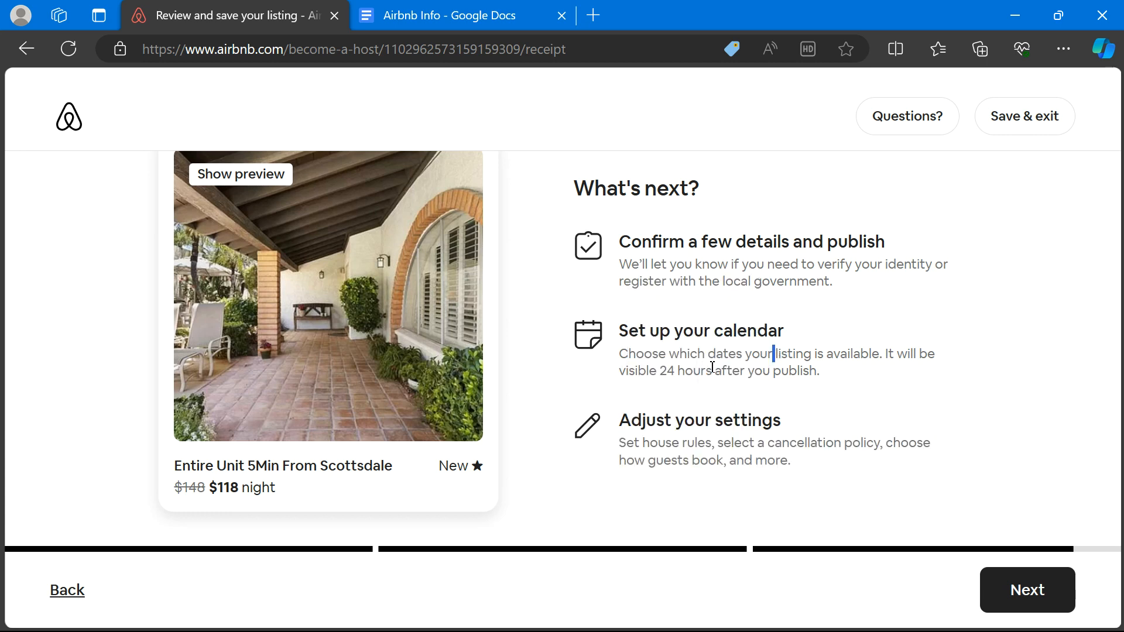